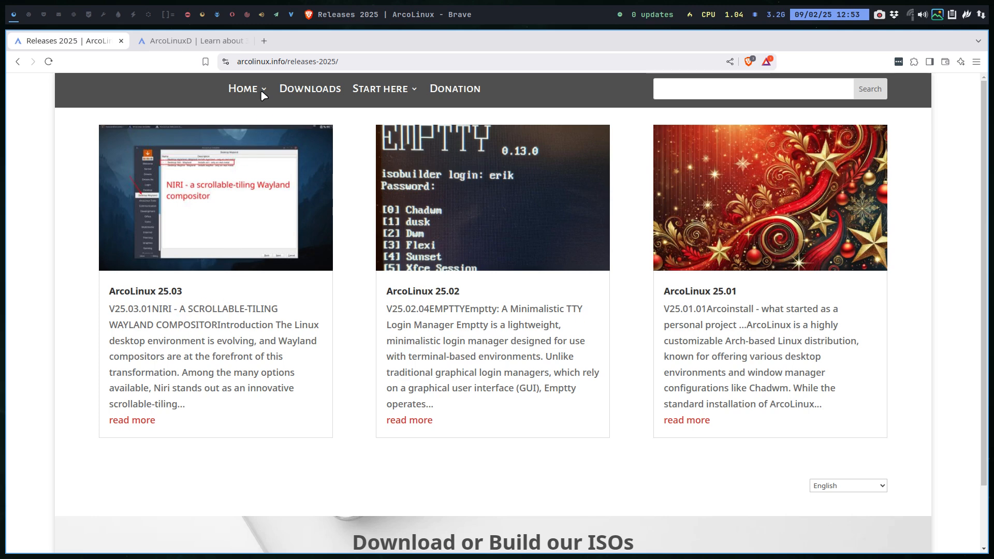
- Go to the ArcoLinuxD website and open its Niri page, listed among the Wayland entries of Phase 3
mouse_move(261, 87)
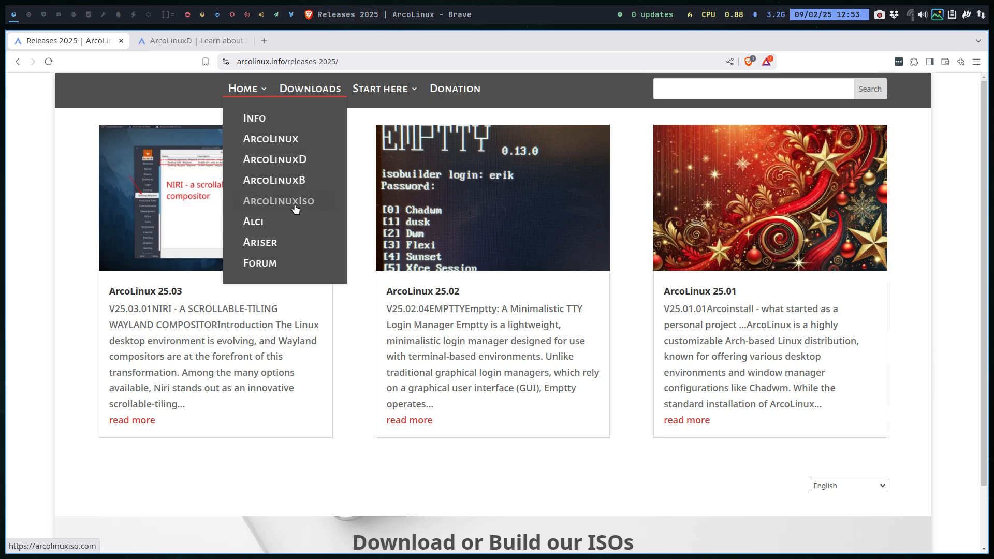
click(297, 160)
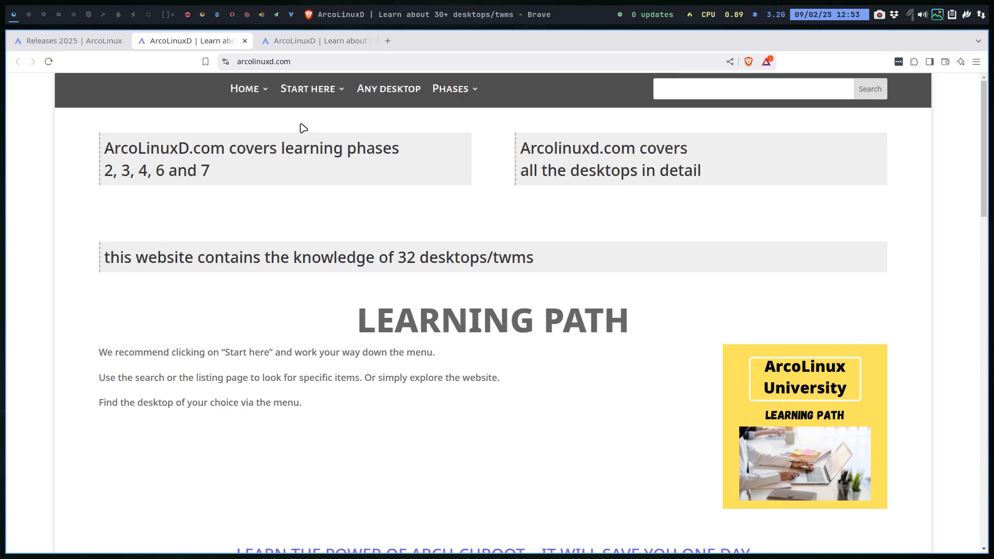
mouse_move(472, 92)
mouse_move(488, 118)
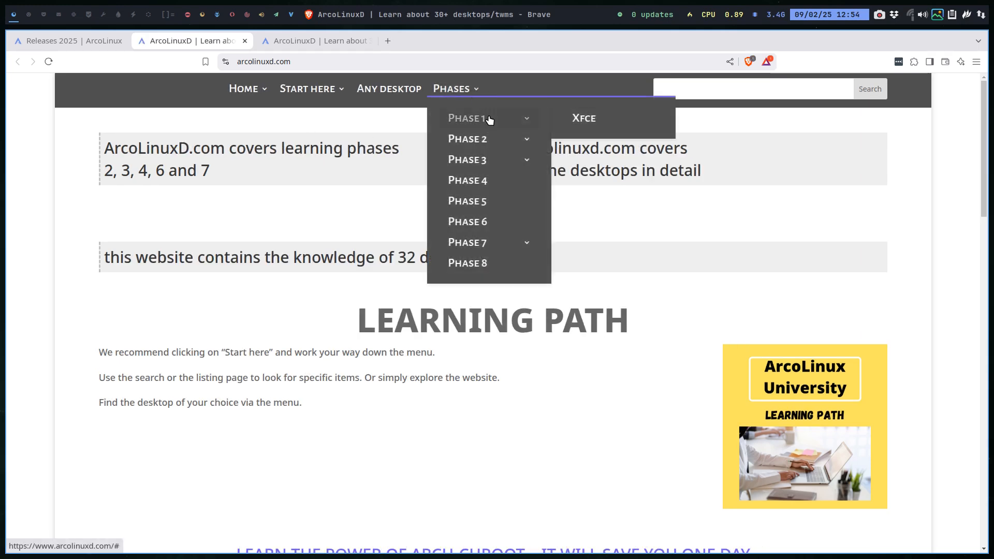
mouse_move(521, 139)
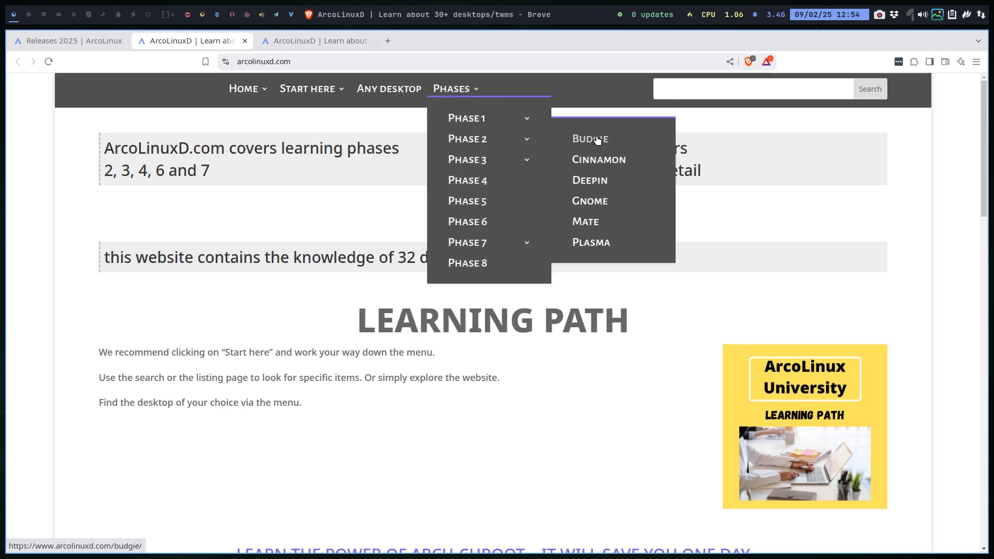
mouse_move(542, 160)
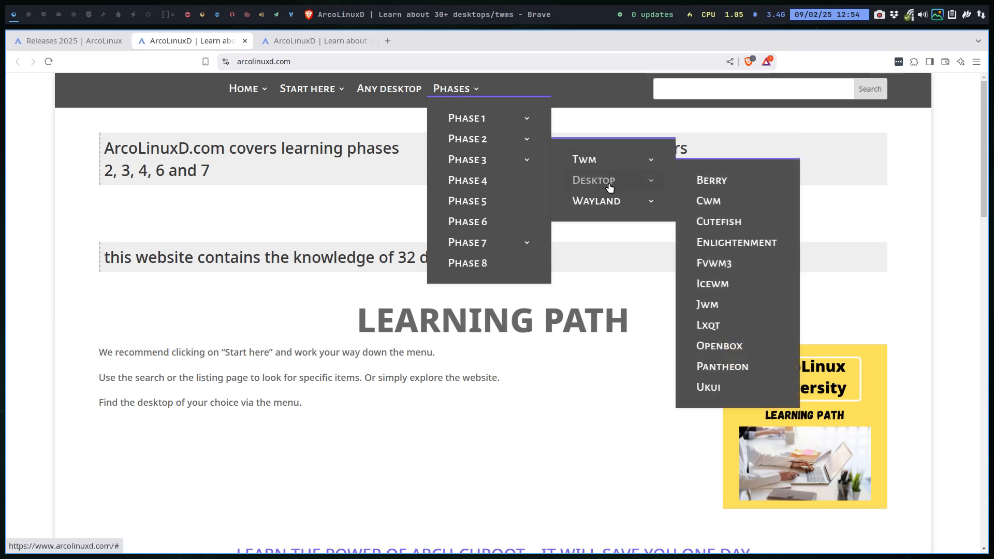
mouse_move(611, 203)
click(711, 227)
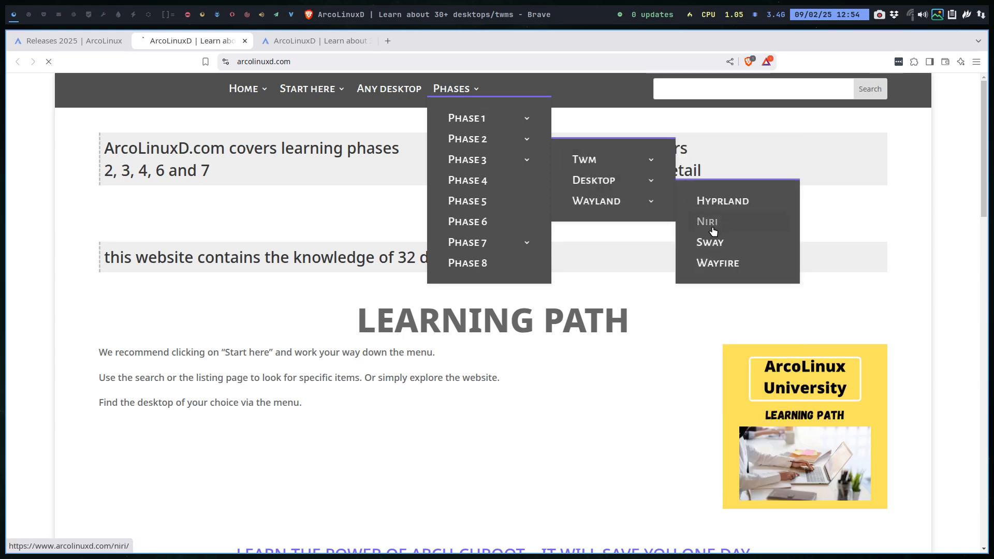
- Skim the Niri article from introduction to conclusion and open the linked YaLTeR/niri GitHub repository
scroll(446, 415, down, 1)
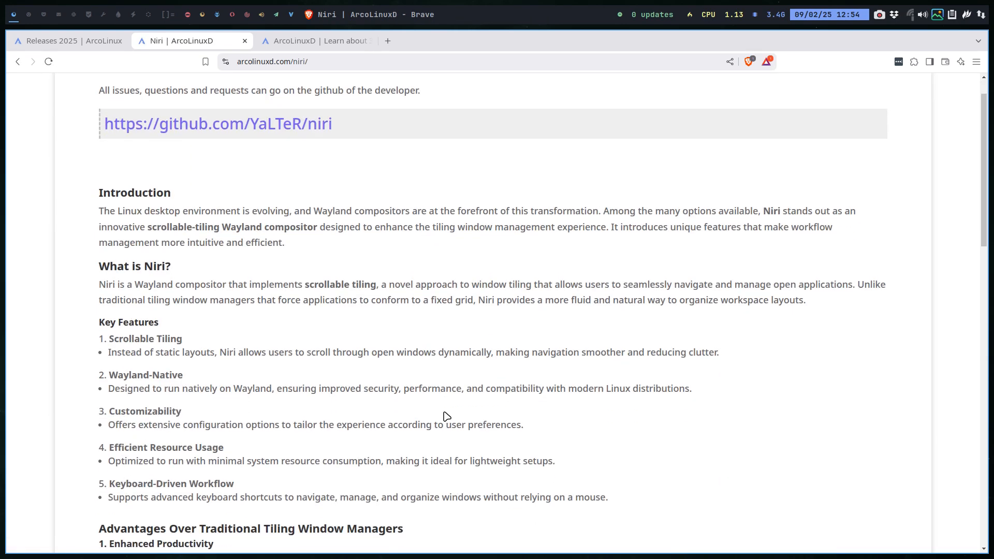
scroll(383, 425, down, 10)
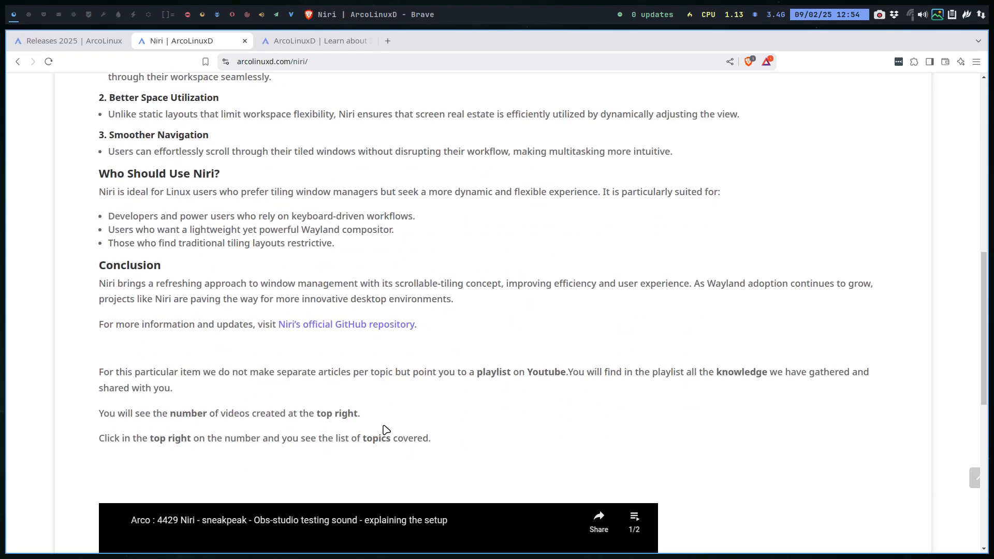
scroll(386, 429, down, 4)
scroll(384, 428, up, 15)
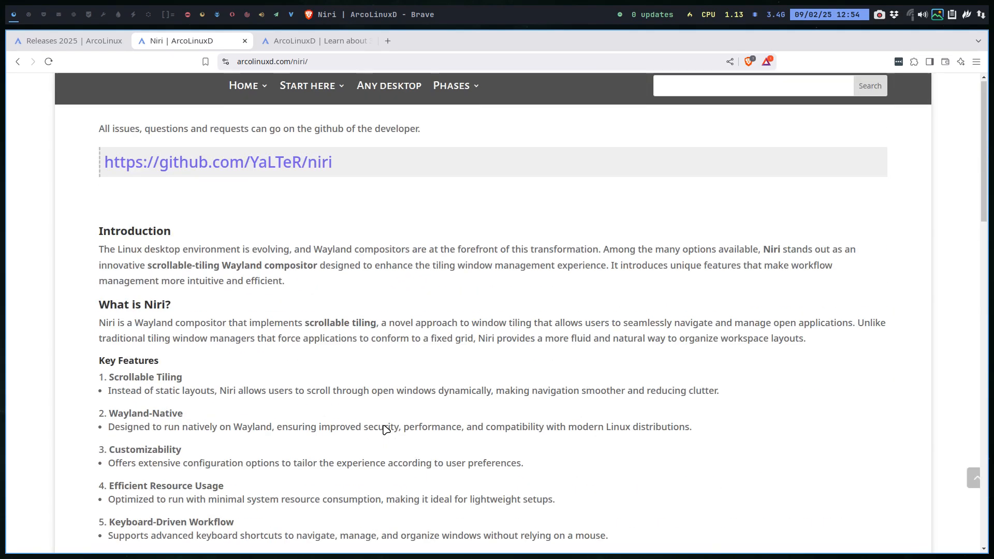
click(284, 166)
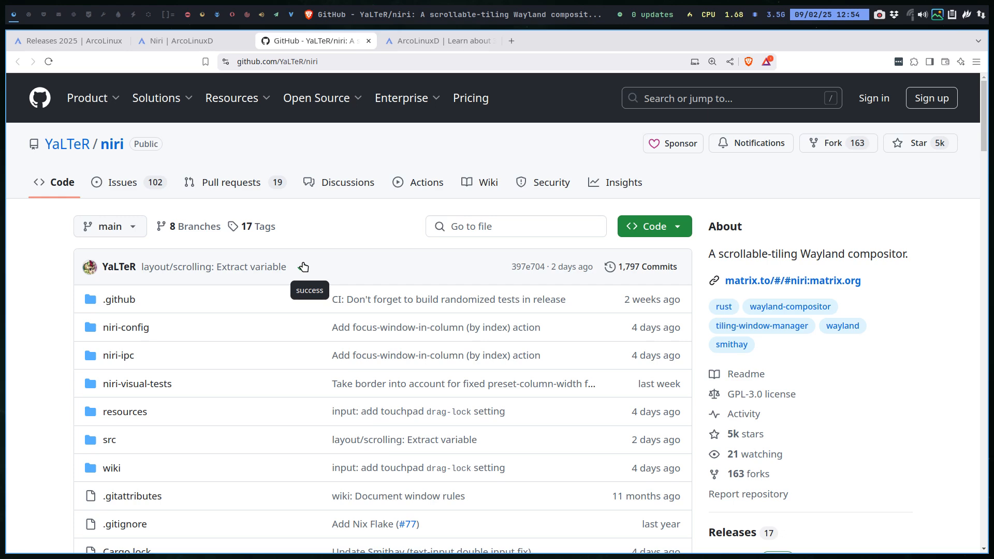
- Open the niri repository's wiki and look over its Usage, Configuration and Development page lists
click(479, 182)
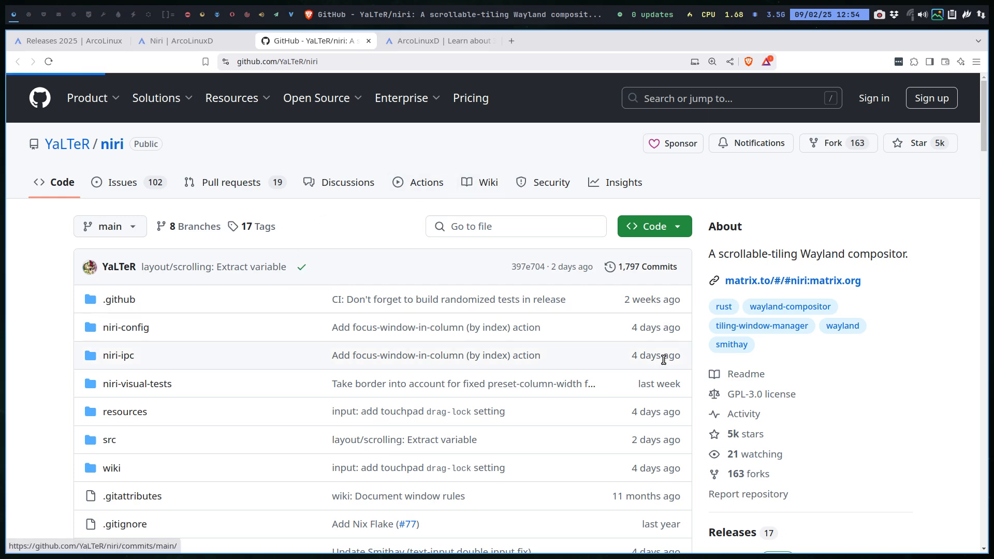
scroll(660, 367, down, 2)
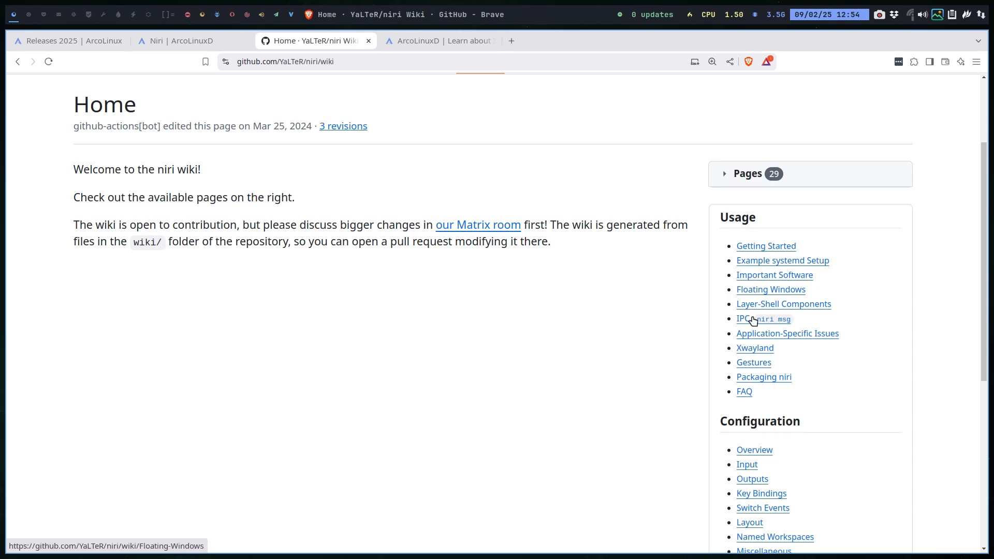
scroll(754, 446, down, 5)
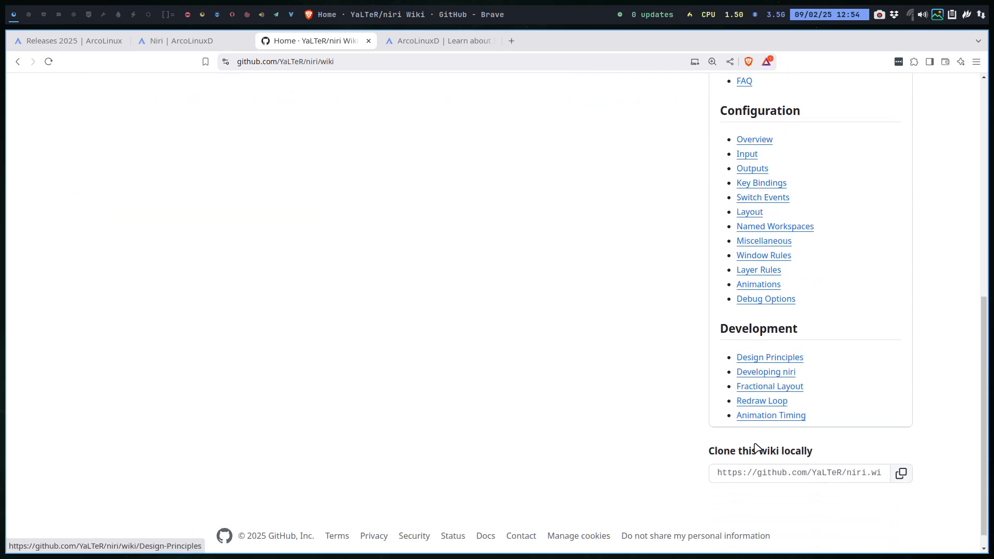
scroll(755, 446, up, 7)
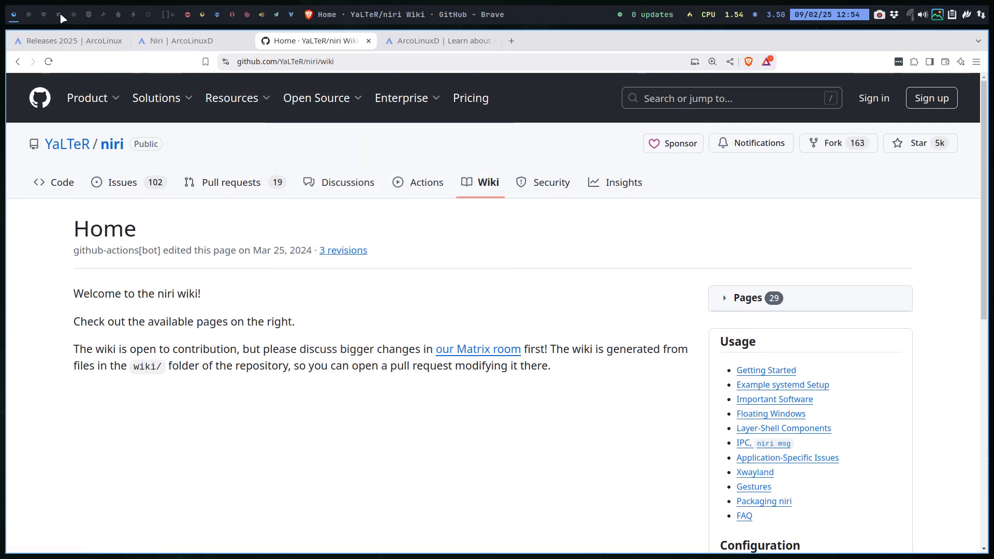
- Switch to VirtualBox on the second workspace and start the Net virtual machine
click(29, 14)
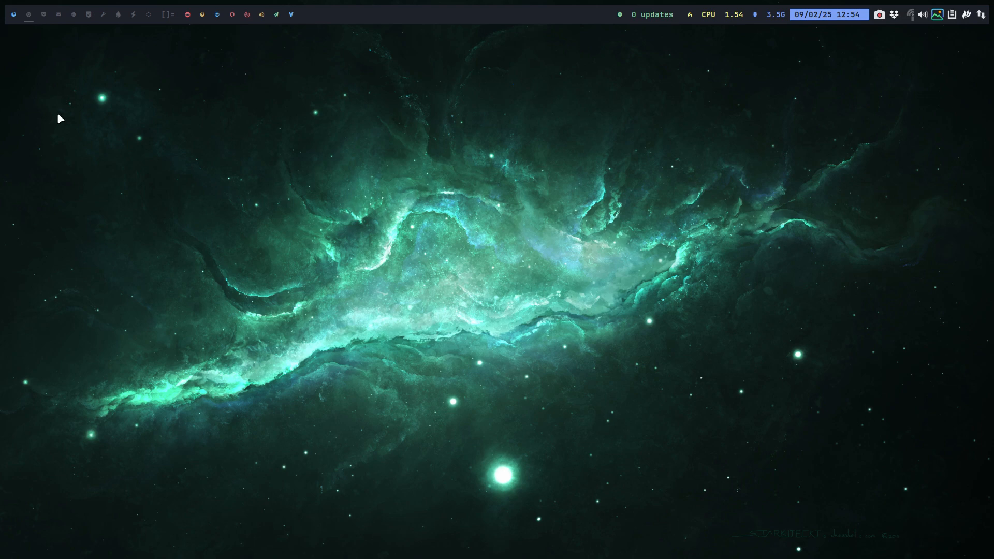
key(super+F7)
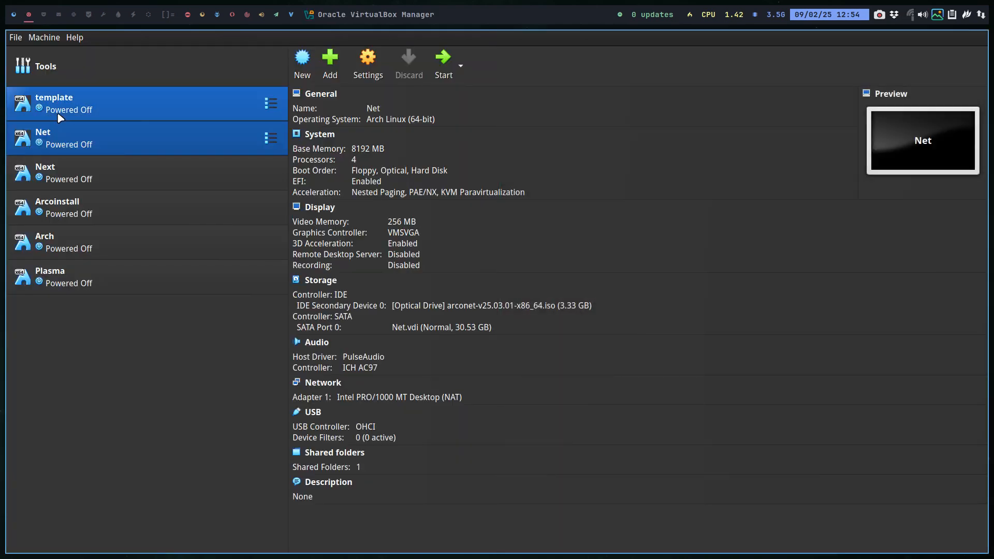
click(445, 58)
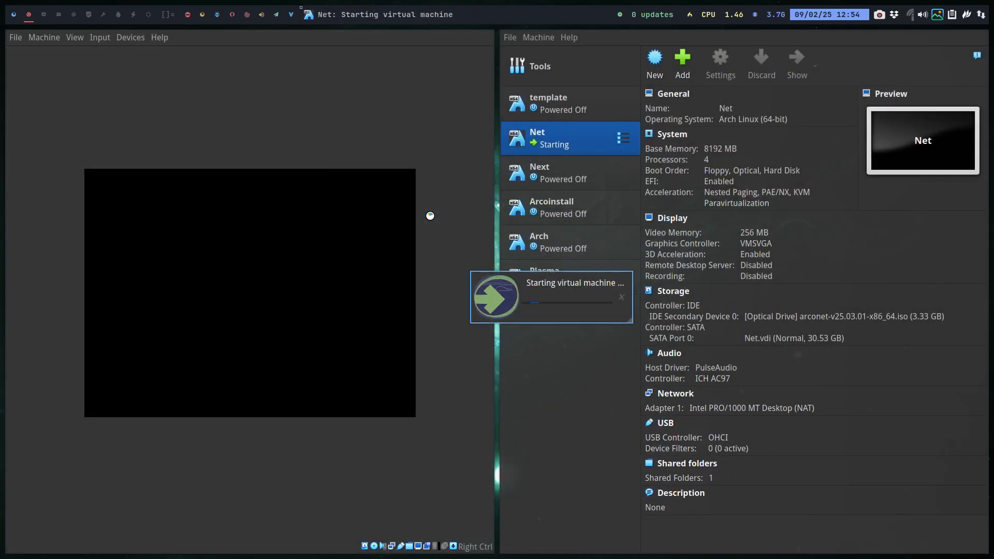
- Show the Net virtual machine in full screen and log in with the account password
key(ctrl+f)
key(Return)
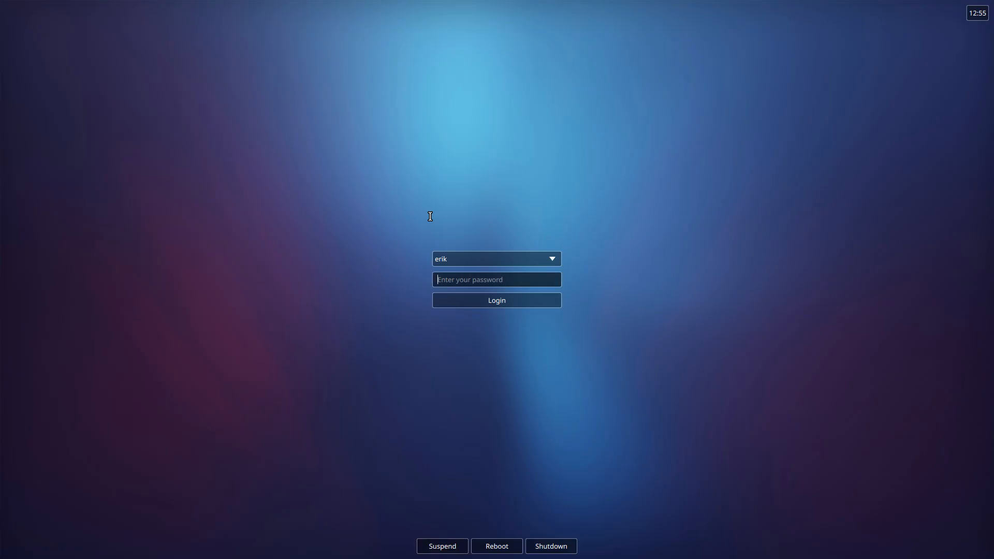
text(••••)
key(Return)
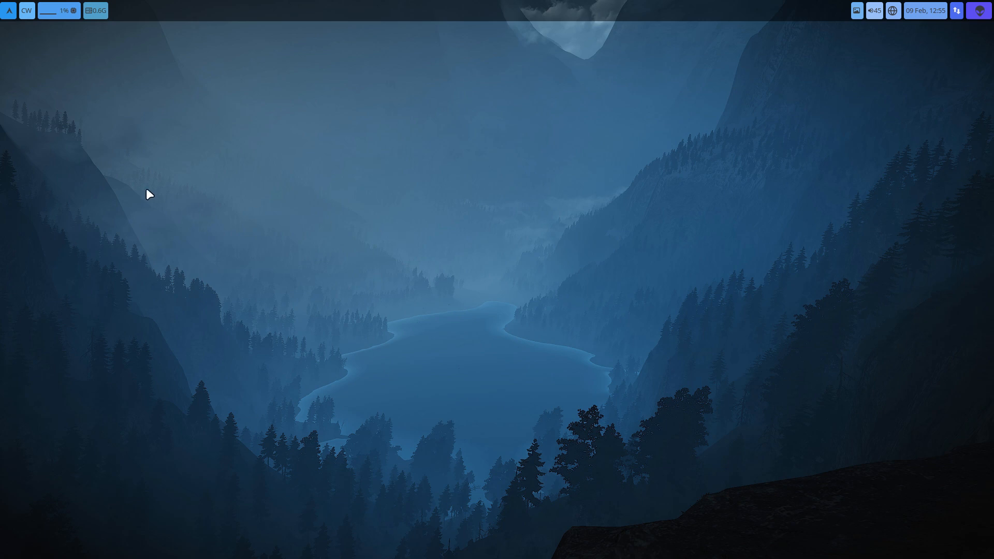
- Open the home folder in the file manager and bookmark the .config folder and its niri subfolder under Places
key(super+shift+Return)
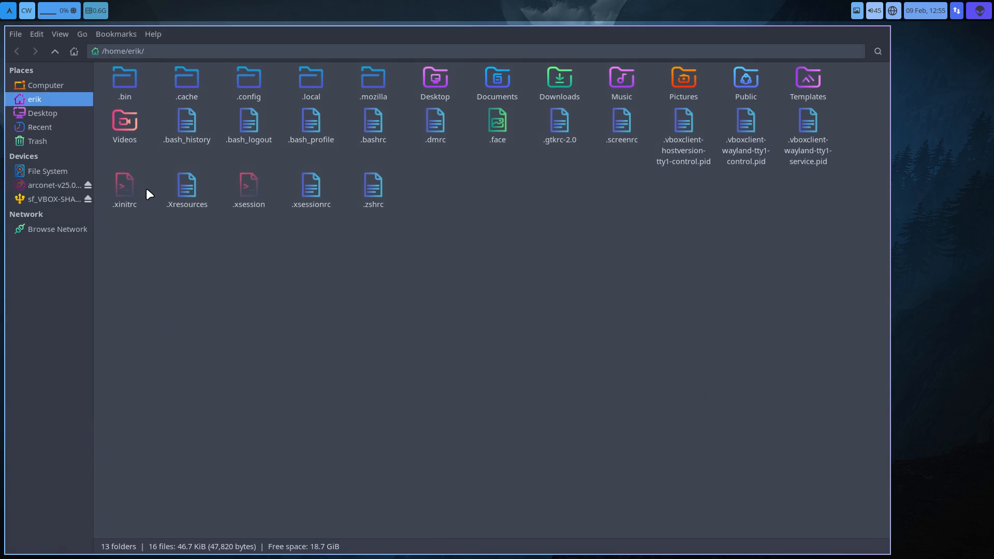
drag(232, 92, 60, 151)
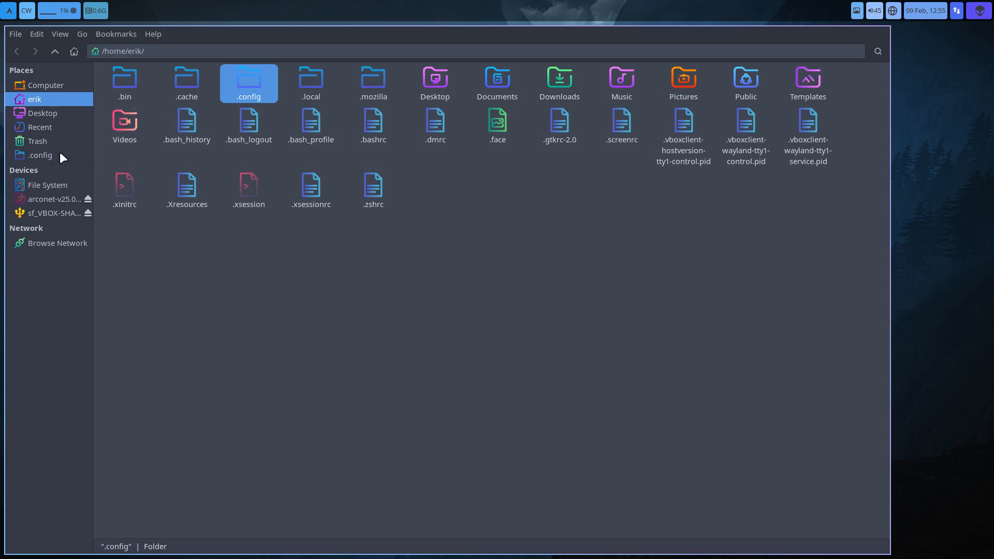
click(60, 153)
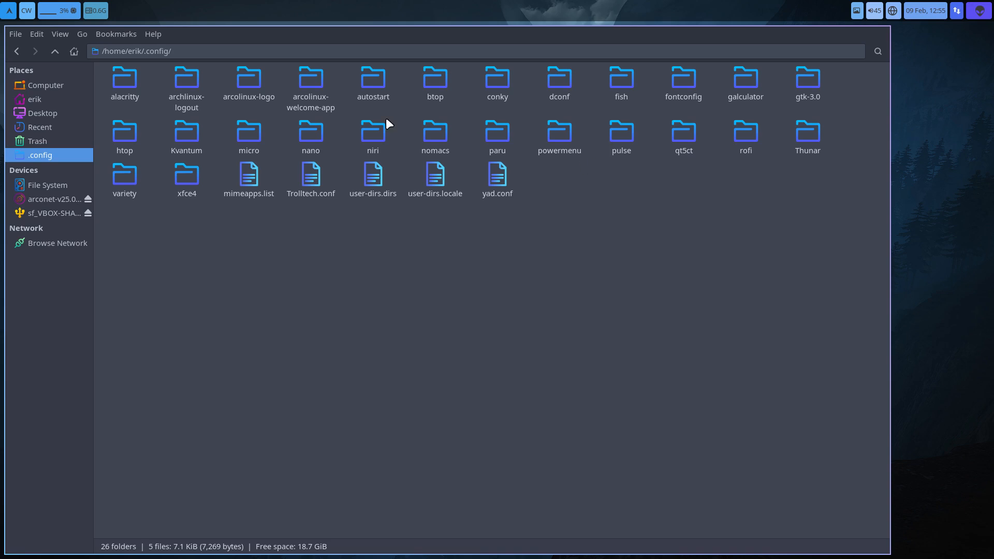
drag(371, 132, 57, 169)
click(356, 303)
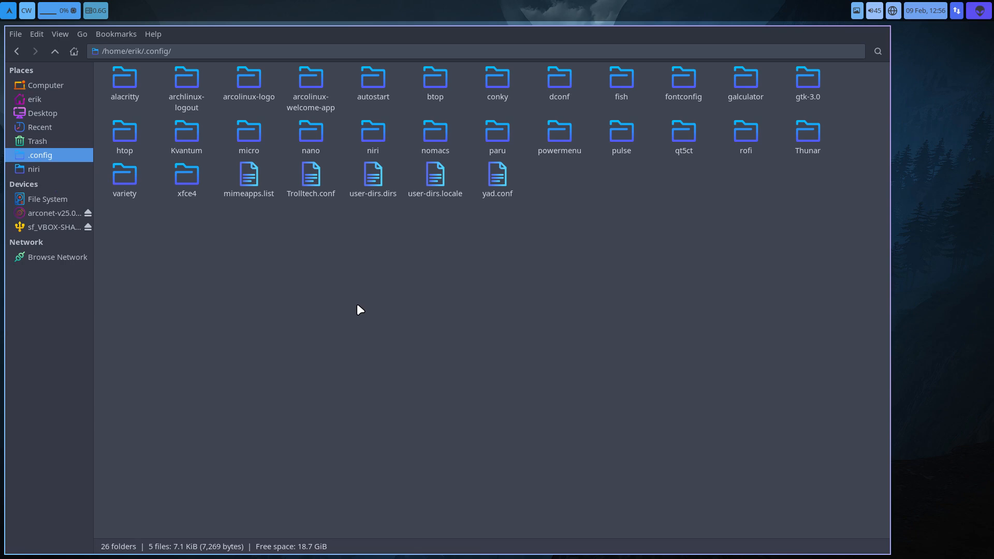
- Launch Sublime Text from the application launcher
key(super+d)
text(sub)
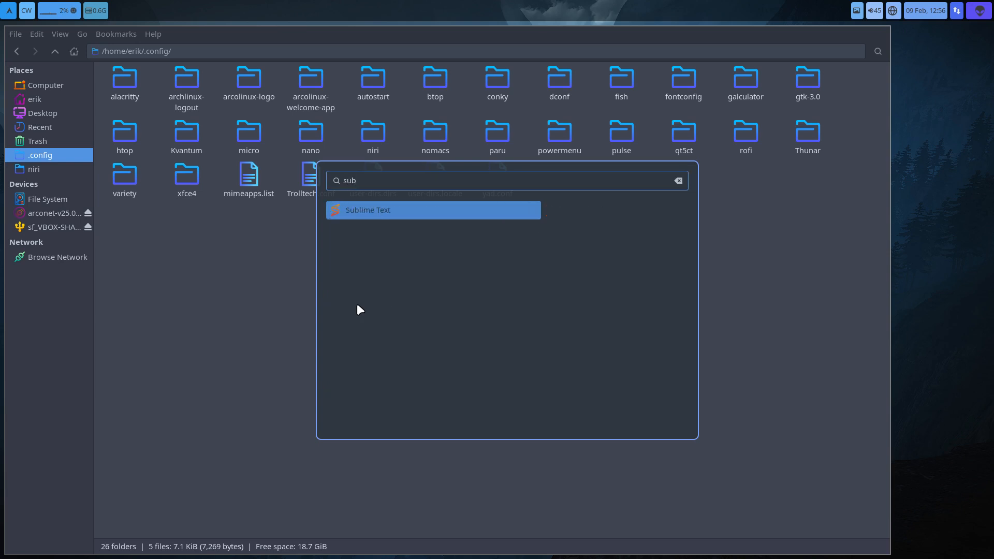
key(Return)
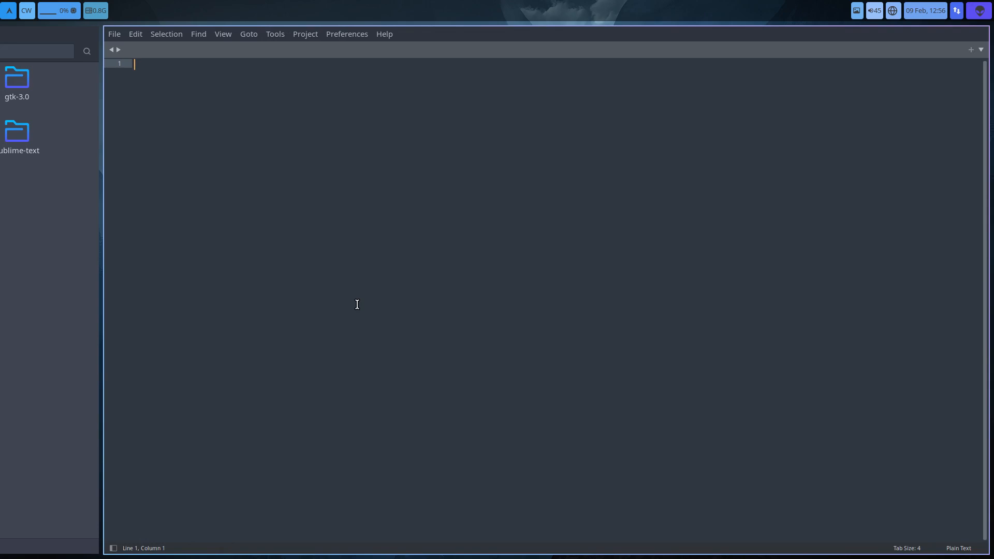
- Add the niri folder from .config to Sublime Text and widen the folder list to fit the file names
click(49, 310)
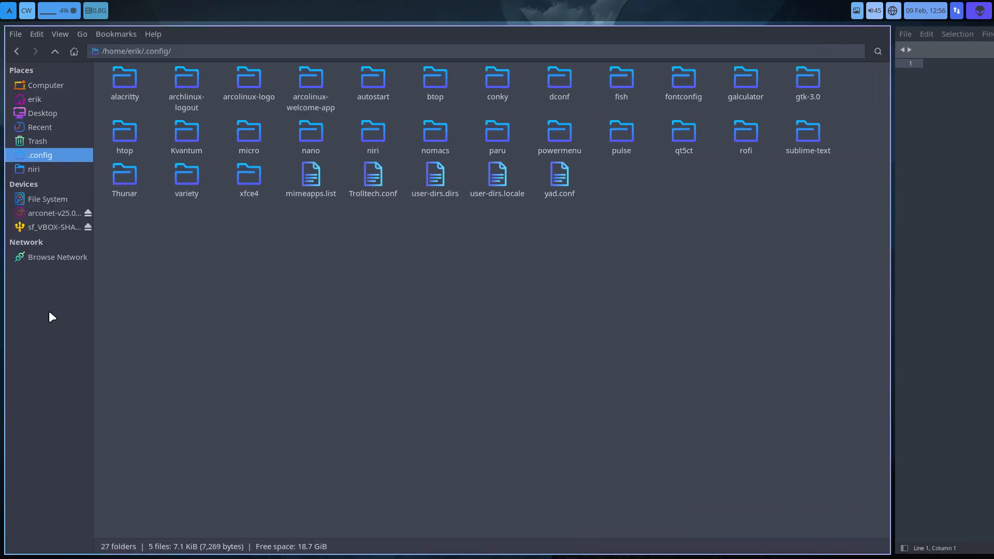
drag(367, 133, 931, 172)
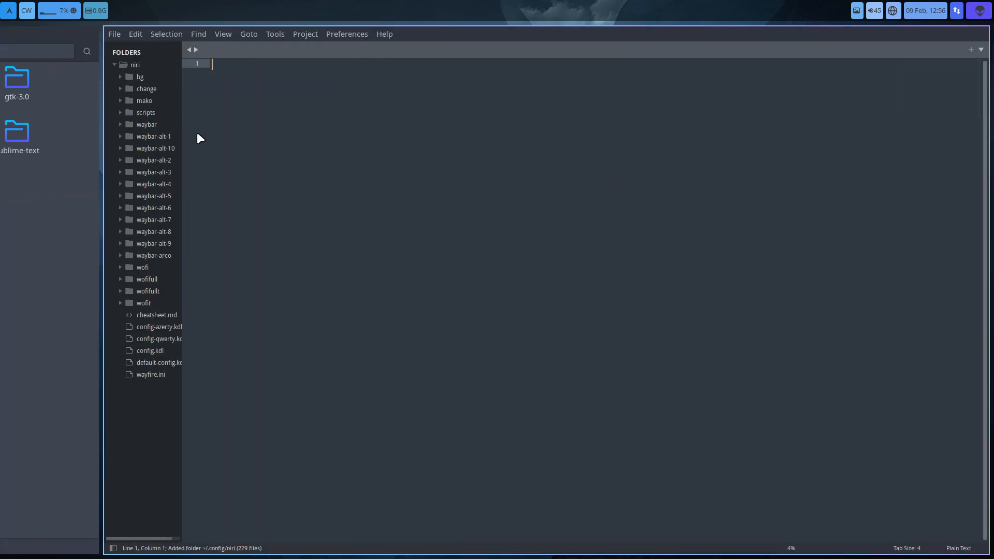
drag(181, 124, 213, 123)
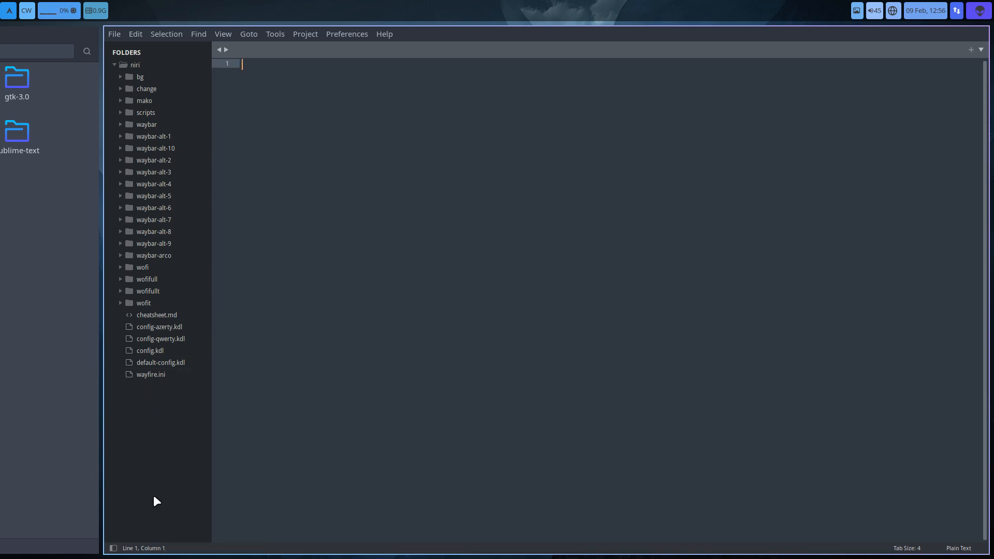
- View wayfire.ini, config.kdl, config-azerty.kdl and config-qwerty.kdl, and examine the keyboard layout line in config-qwerty.kdl
click(173, 369)
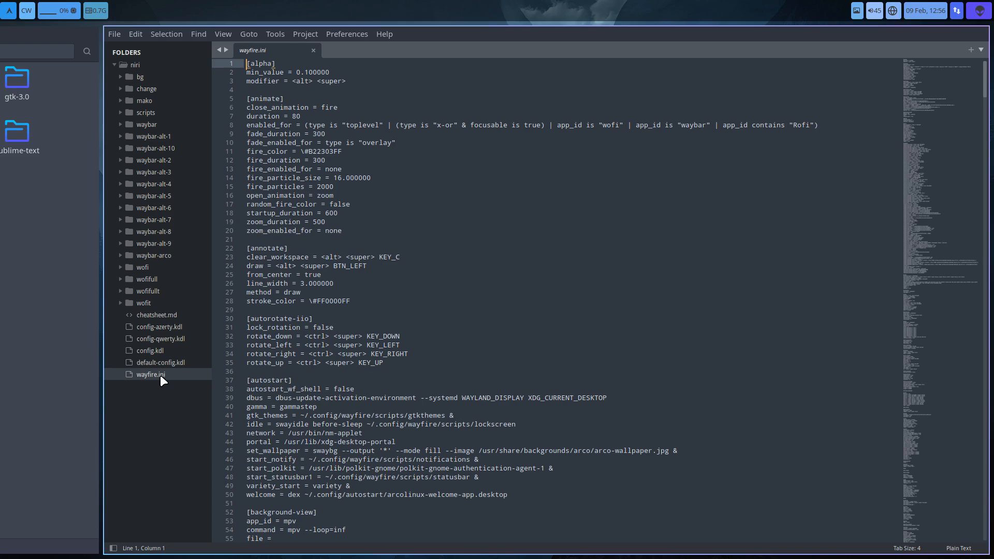
click(150, 351)
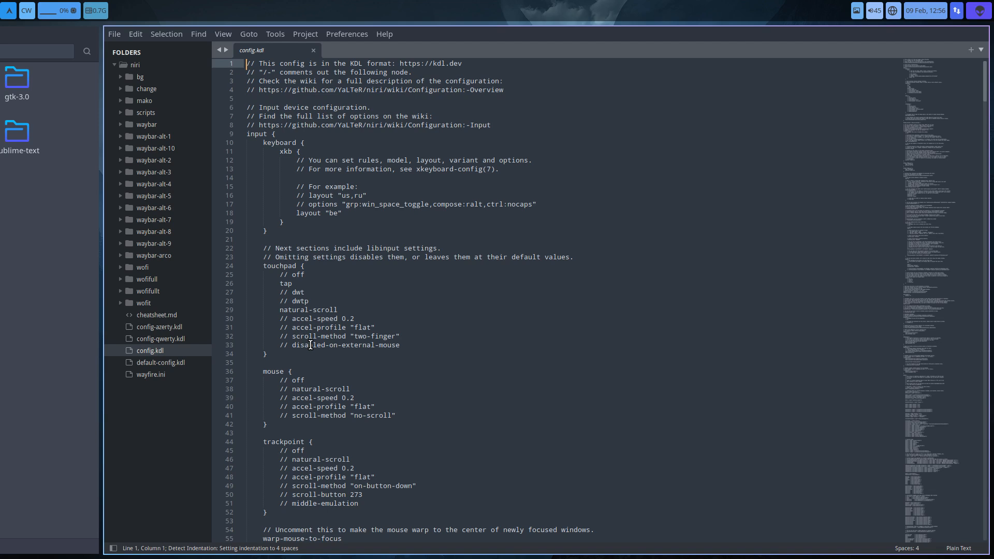
click(179, 326)
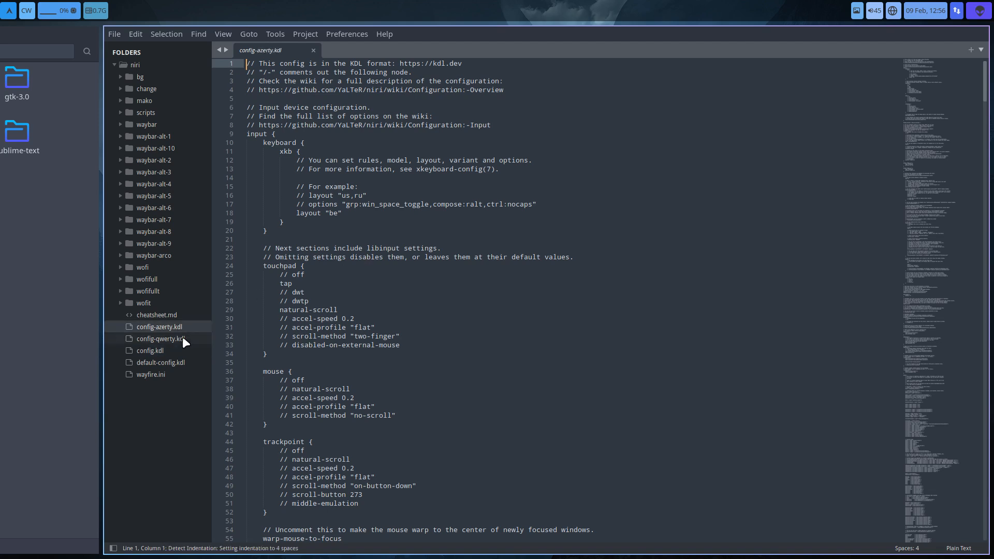
click(182, 337)
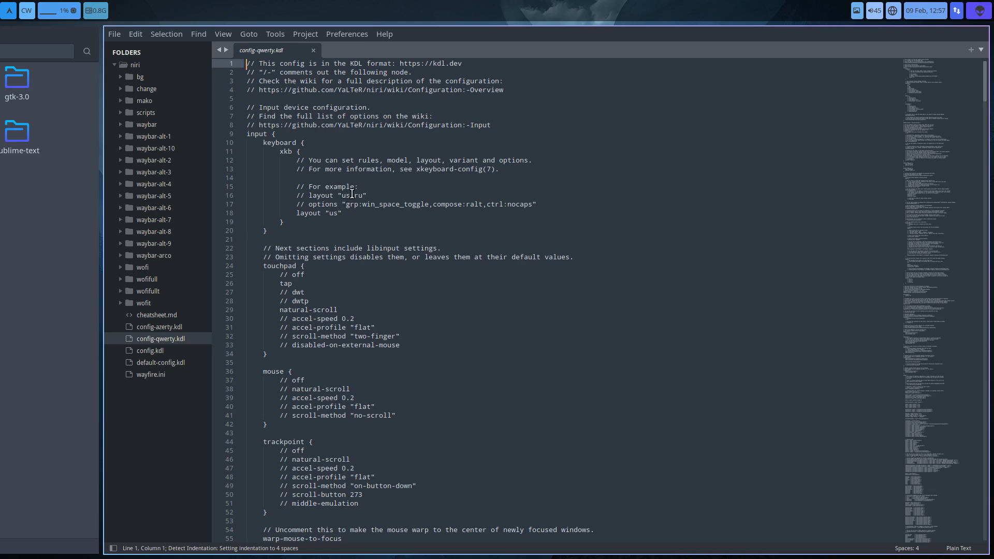
drag(324, 213, 340, 214)
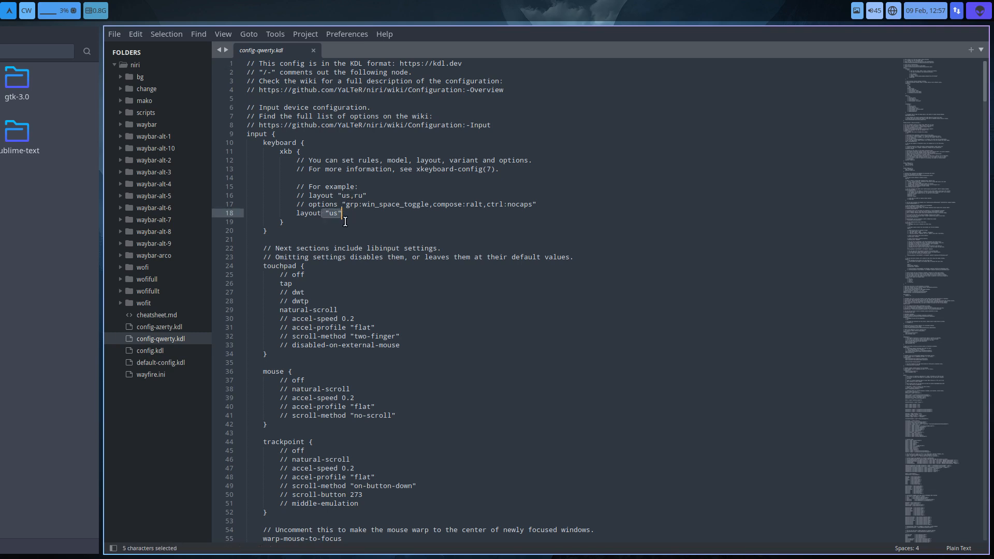
click(368, 241)
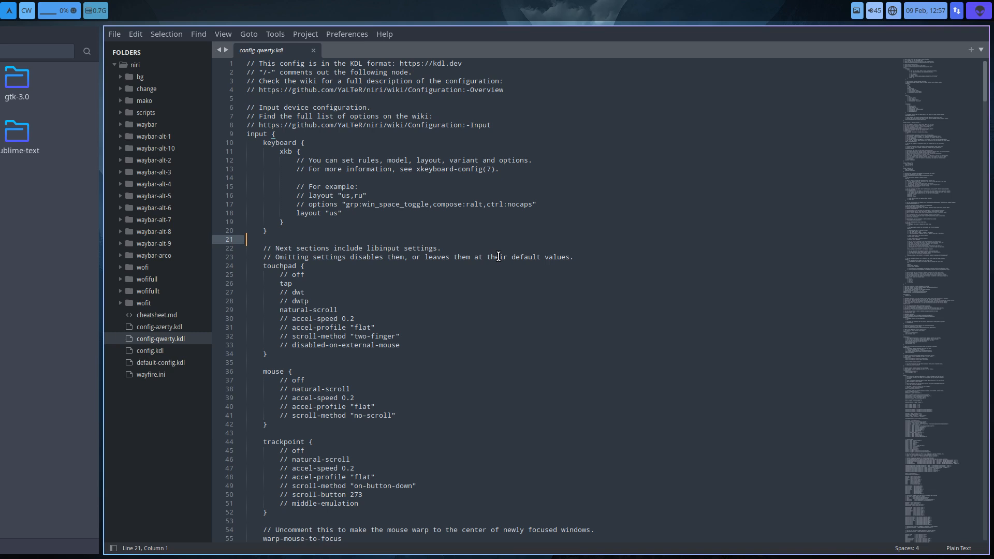
- Install Package Control in Sublime Text and dismiss the installation notice
click(959, 549)
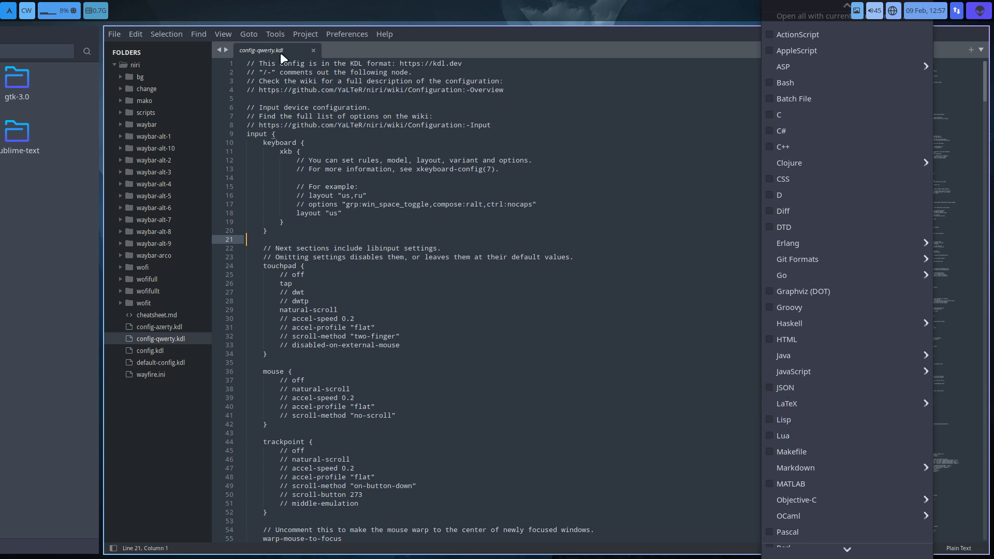
click(294, 34)
click(302, 36)
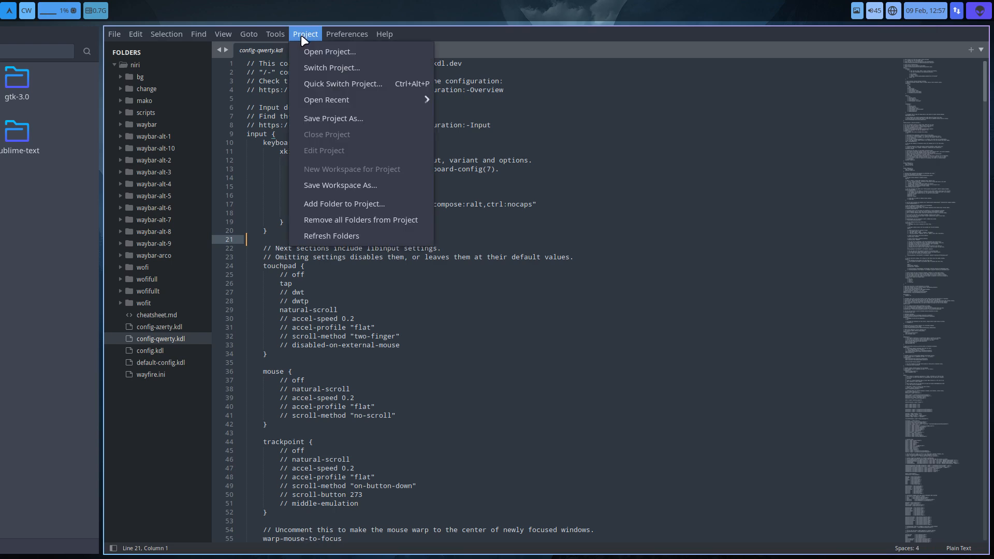
mouse_move(283, 30)
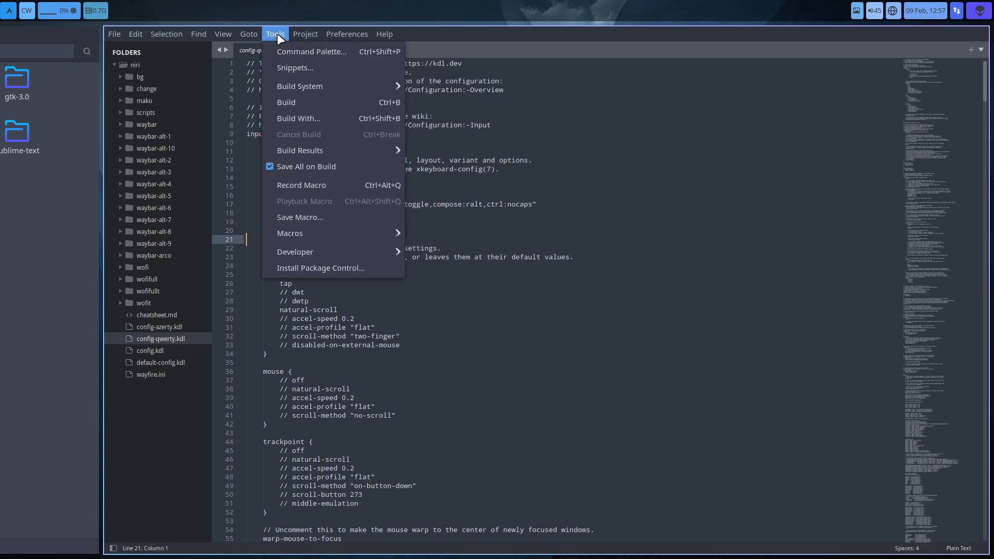
click(318, 51)
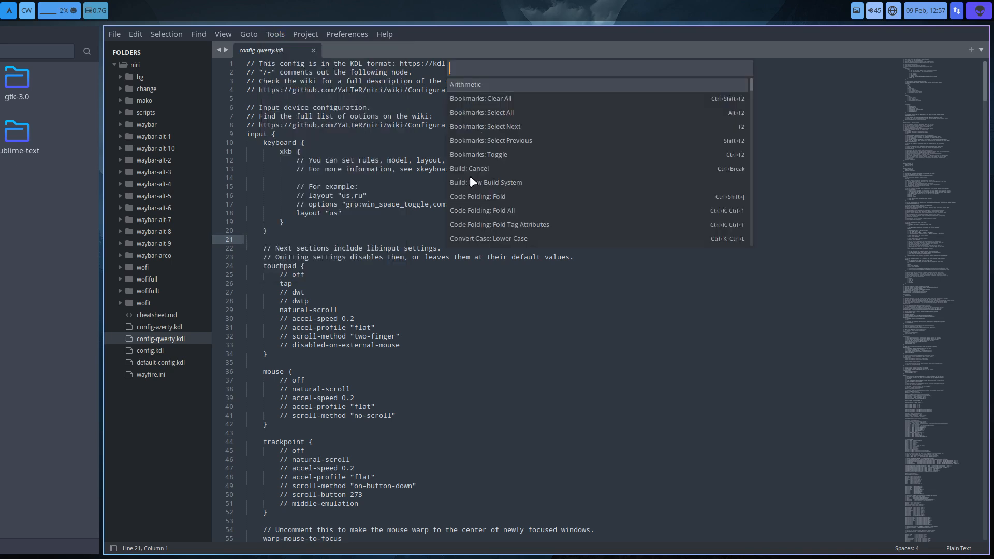
text(install)
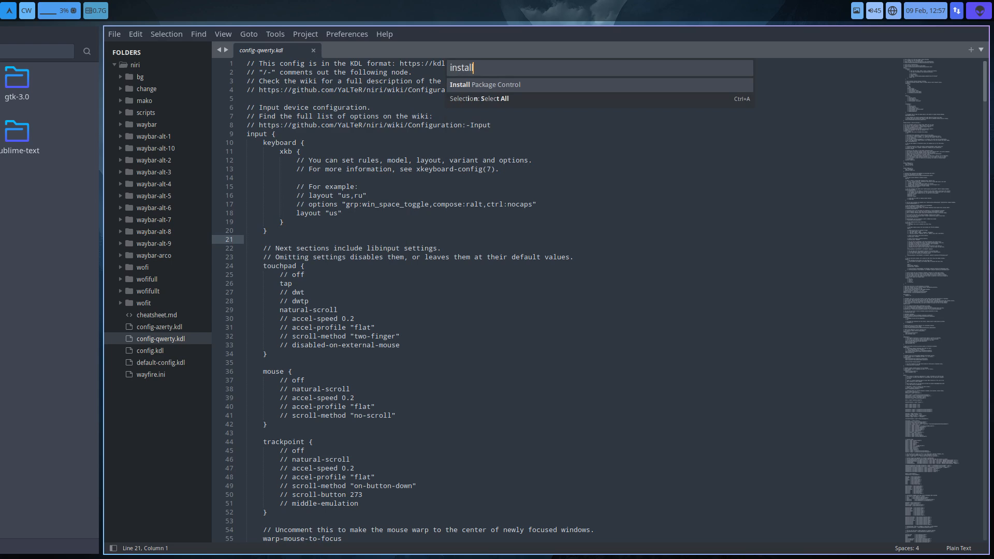
key(Return)
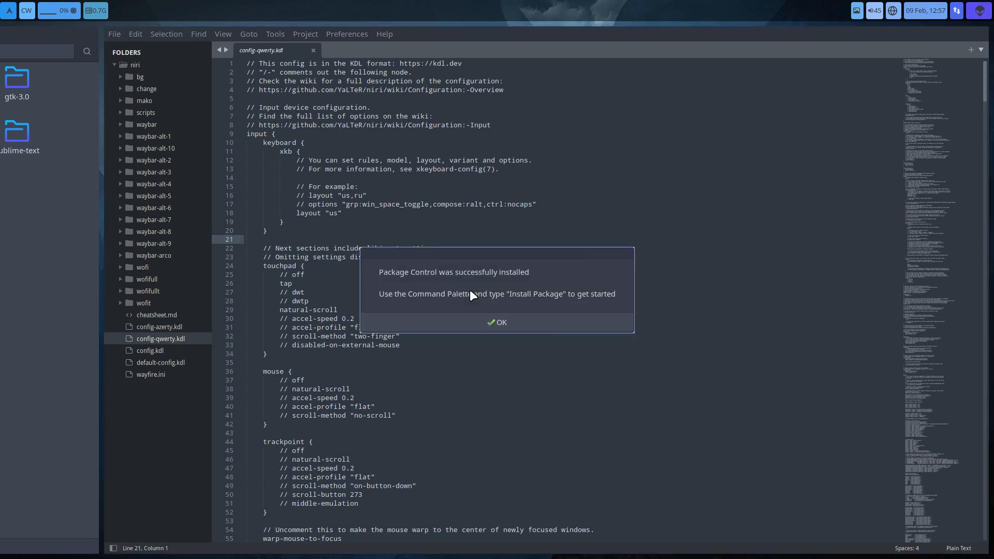
click(514, 322)
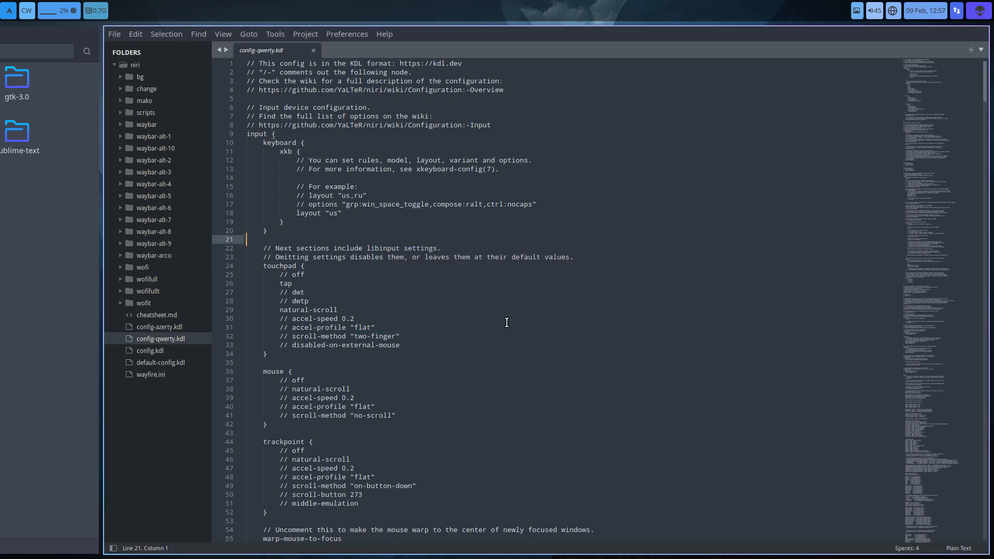
click(305, 33)
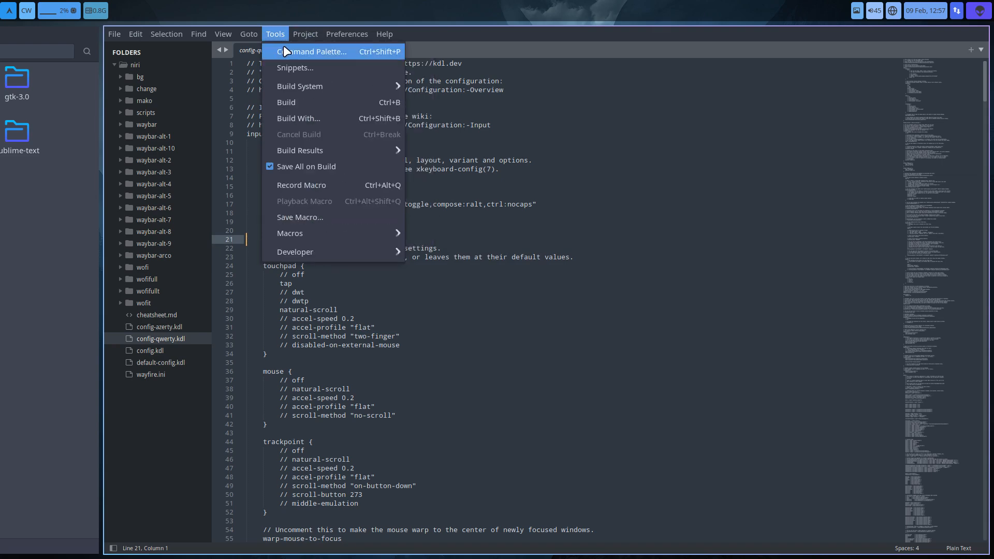
click(283, 45)
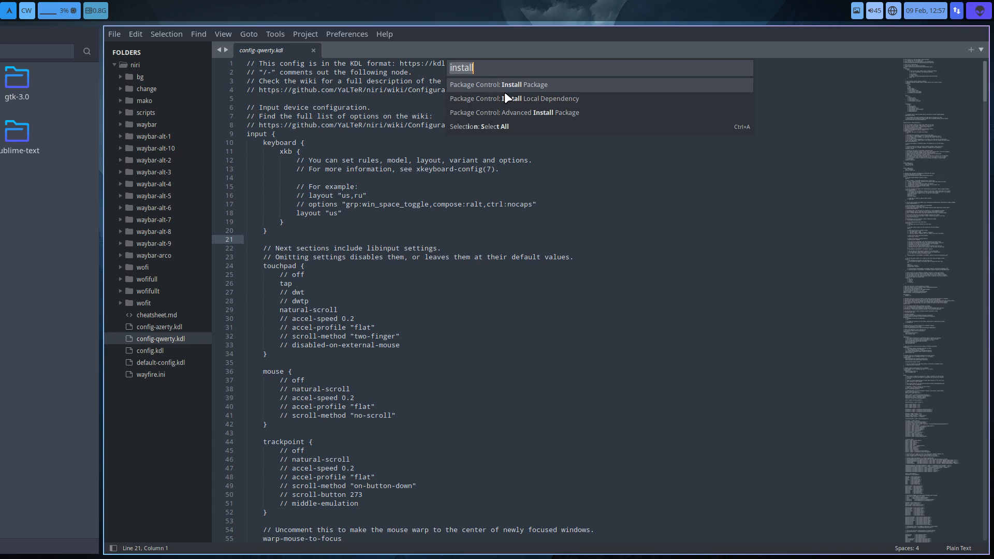
key(Return)
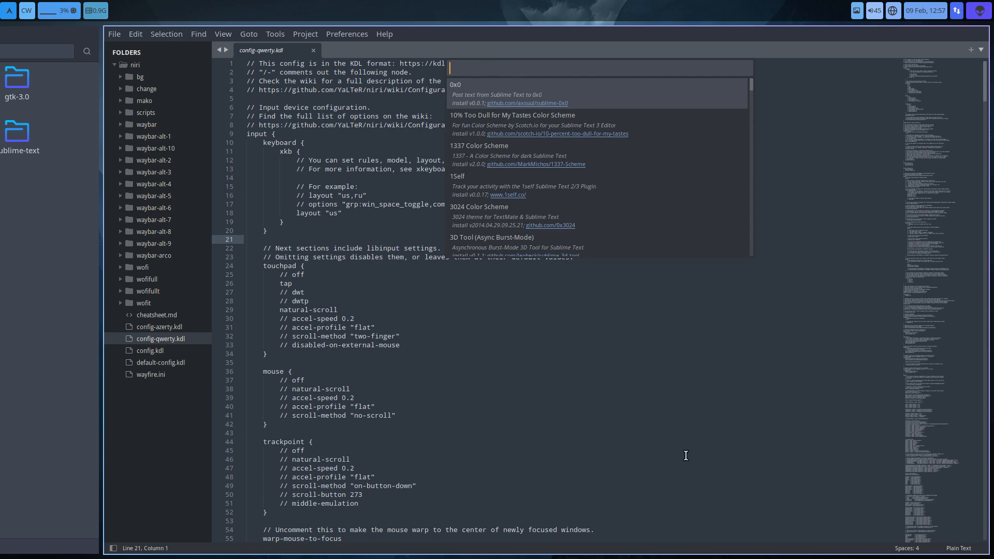
drag(686, 459, 641, 450)
key(Escape)
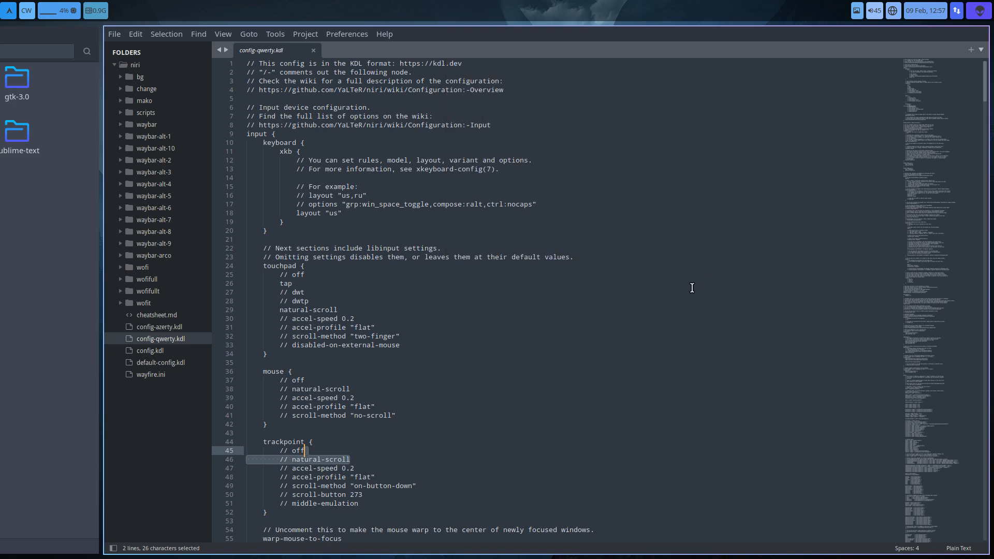
- Install the KDL syntax highlighting package through Package Control and close its messages tab
click(276, 36)
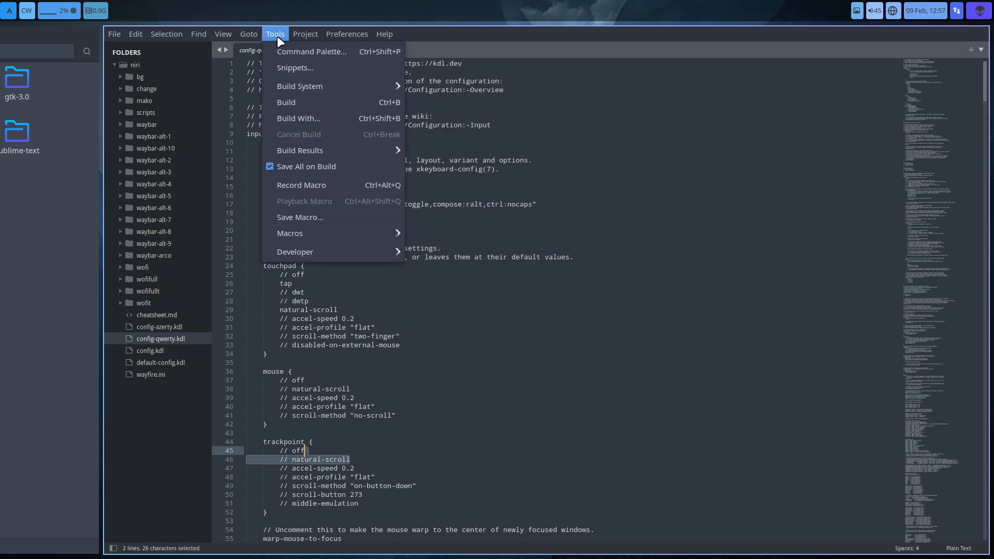
click(316, 51)
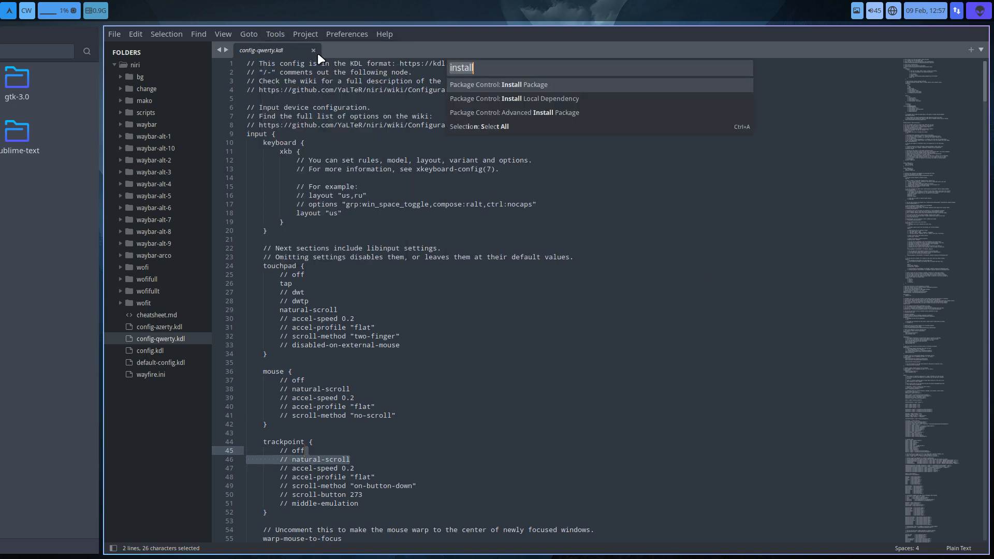
click(532, 86)
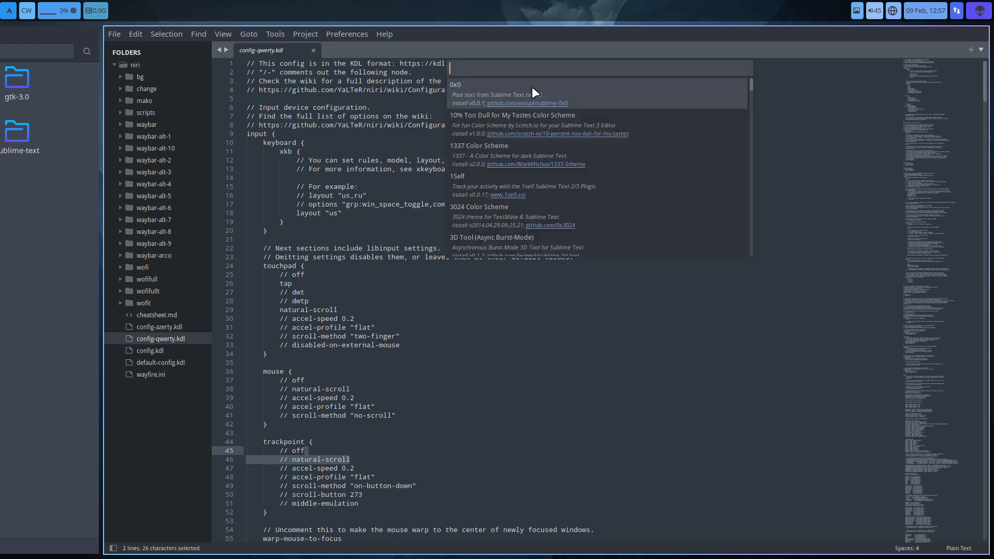
text(kdl)
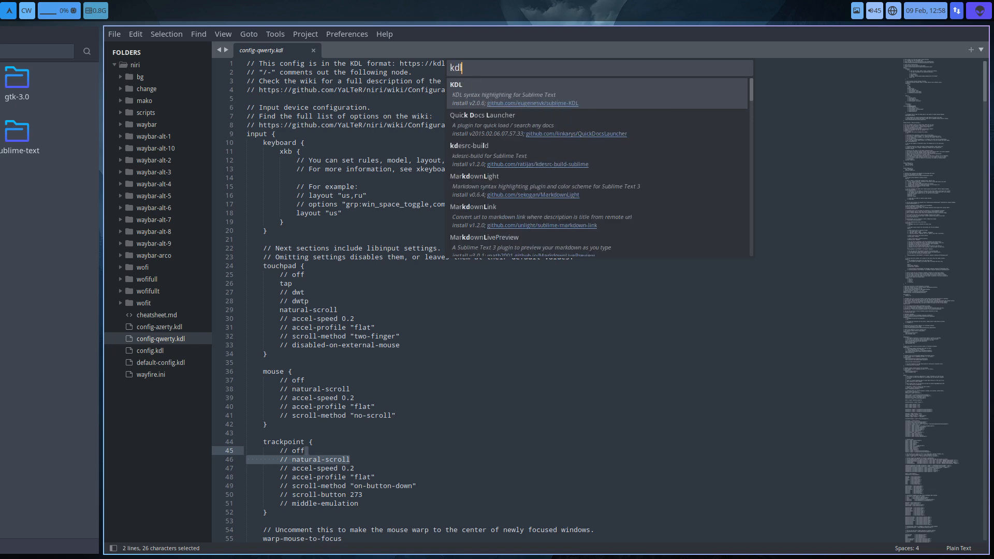
click(548, 91)
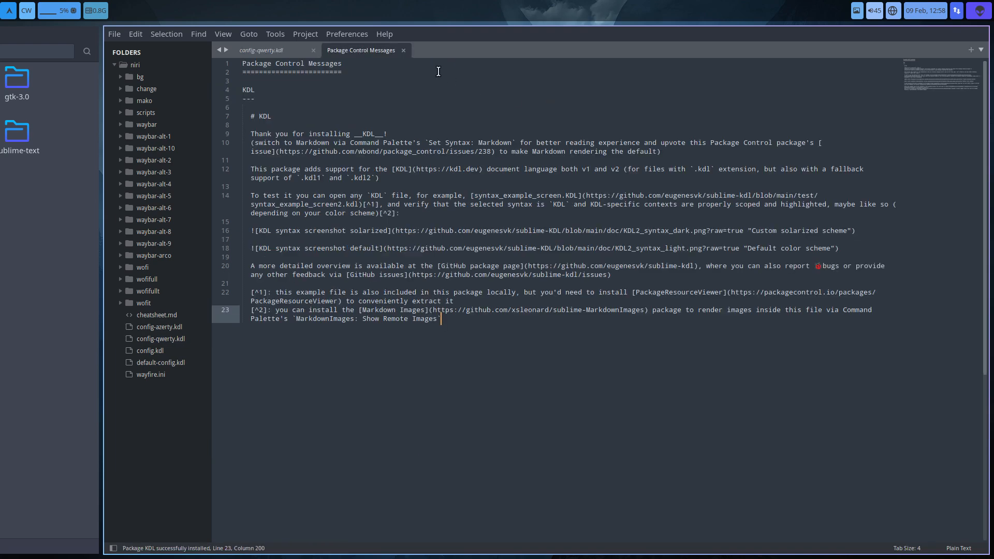
click(402, 50)
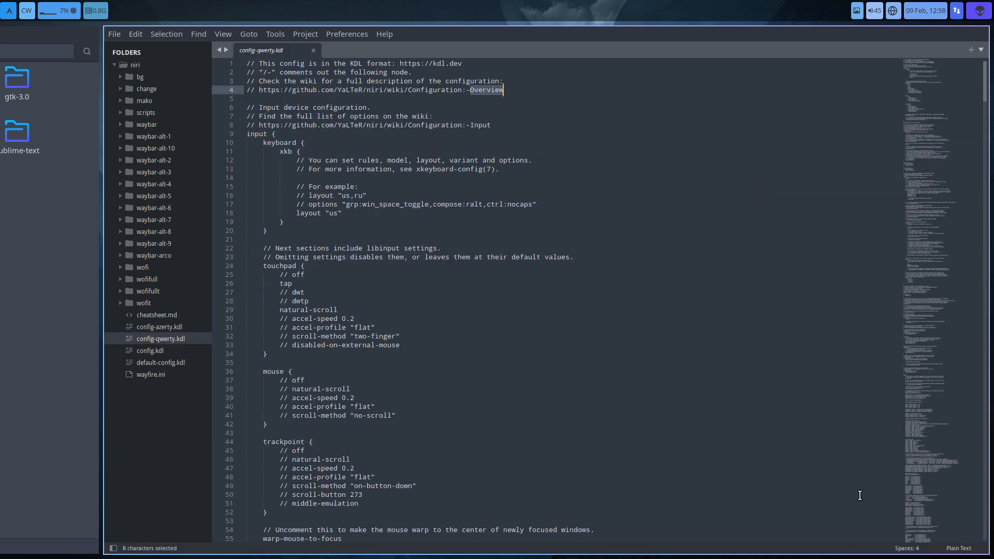
- Set the syntax of config-qwerty.kdl to KDL and enlarge the editor's font
click(958, 548)
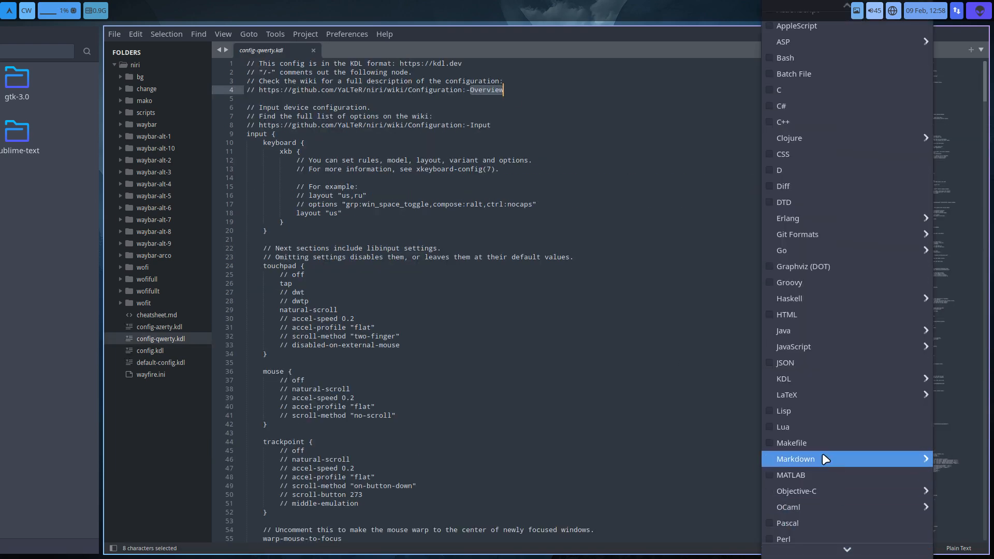
mouse_move(819, 381)
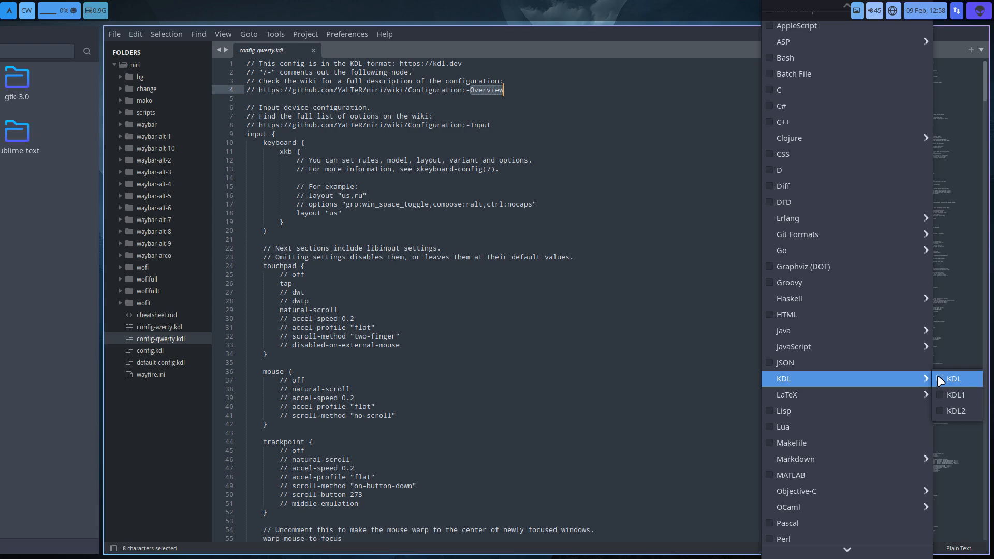
click(952, 379)
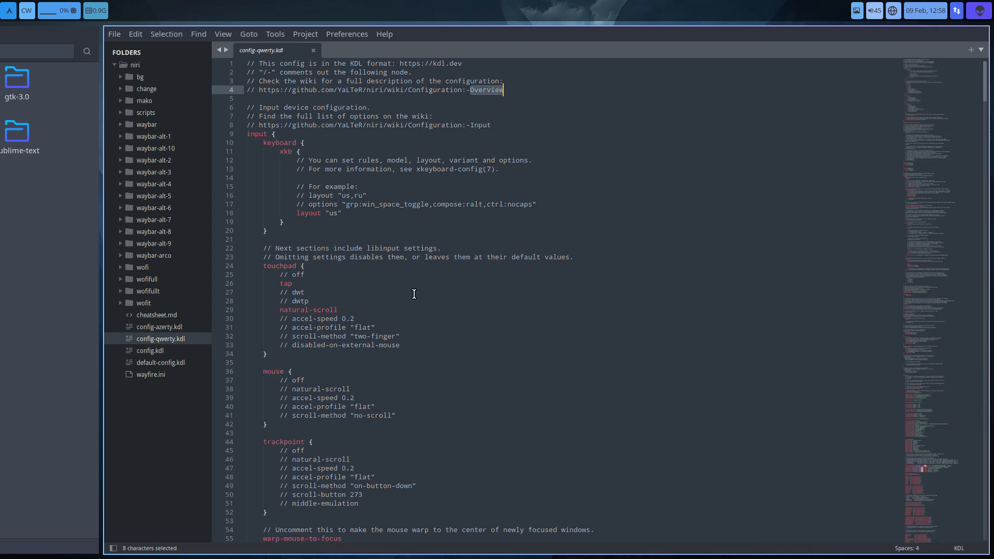
key(ctrl+equal)
key(ctrl+equal)
- Examine the keyboard, touchpad, mouse and trackpoint settings in the input section of config-qwerty.kdl, as well as the focus, hotkey-overlay and output settings
scroll(572, 284, down, 5)
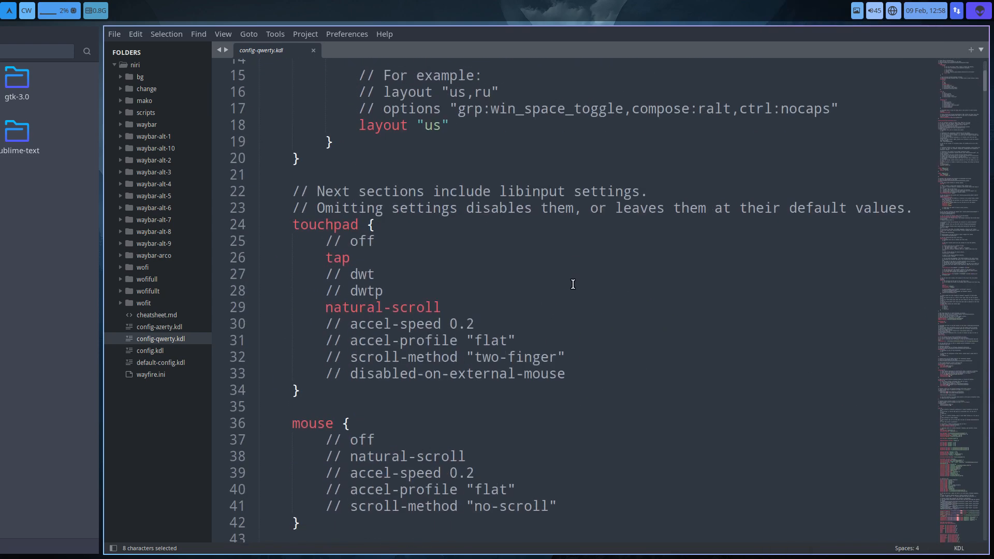
scroll(572, 284, up, 5)
click(282, 205)
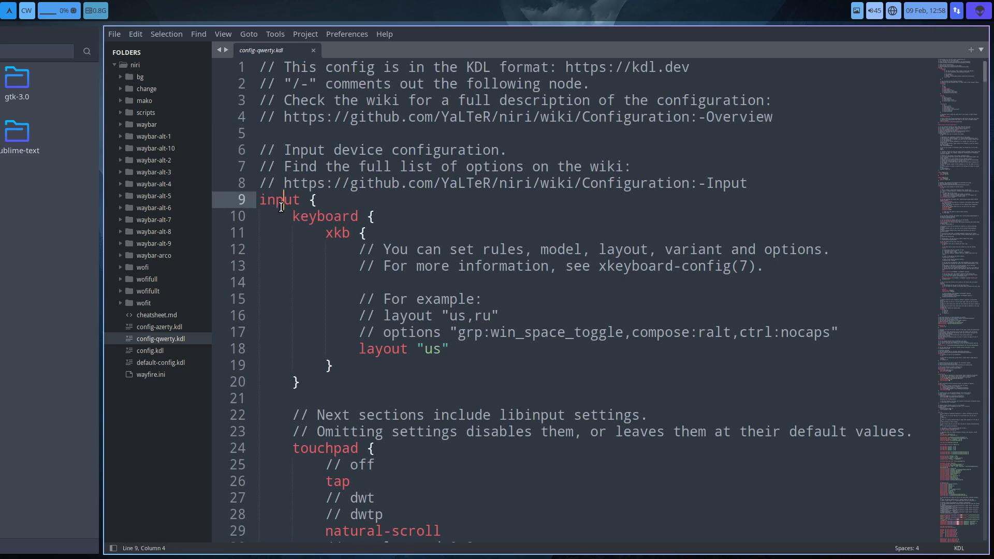
click(318, 218)
click(343, 233)
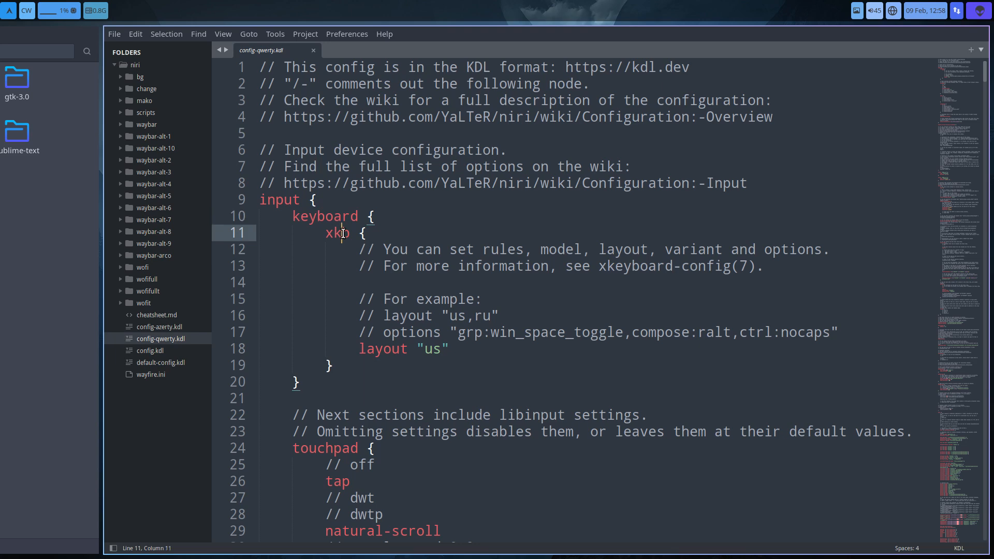
click(440, 349)
drag(450, 320, 492, 320)
scroll(366, 237, down, 6)
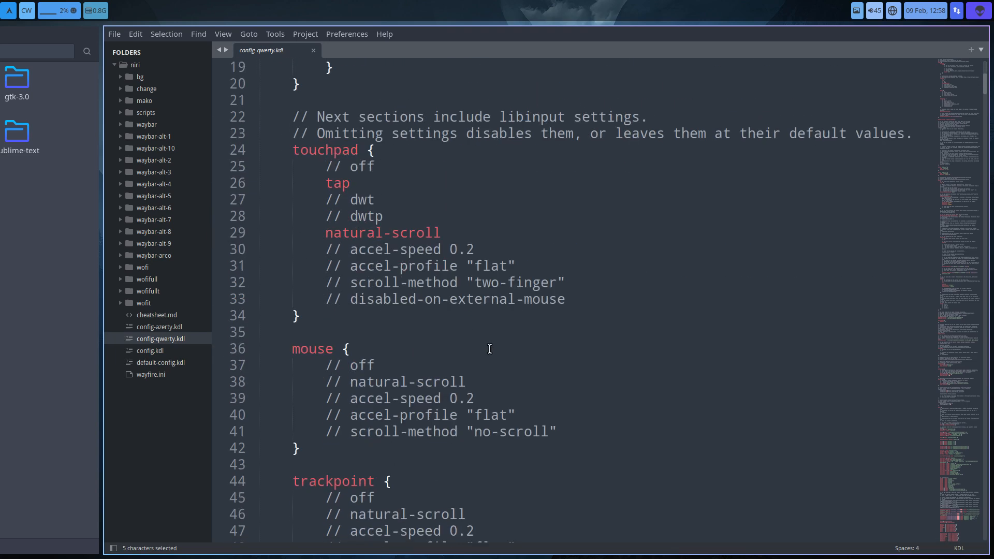
click(332, 183)
scroll(331, 477, down, 9)
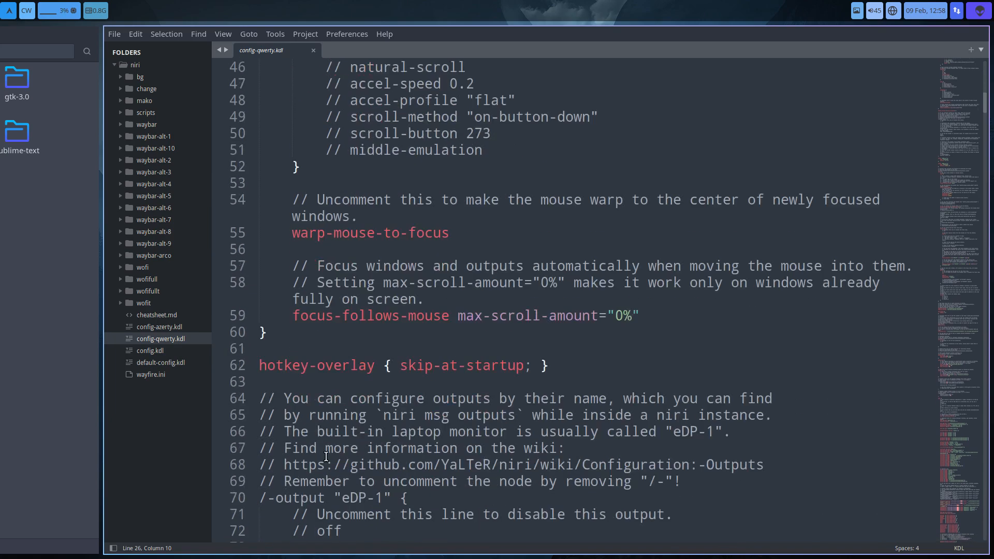
scroll(438, 243, up, 6)
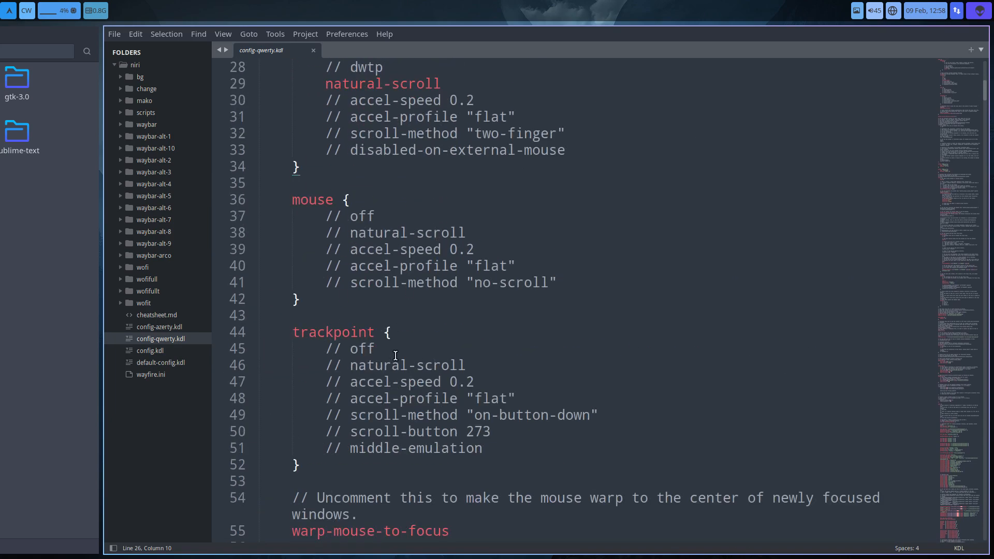
scroll(395, 355, down, 6)
scroll(395, 355, down, 5)
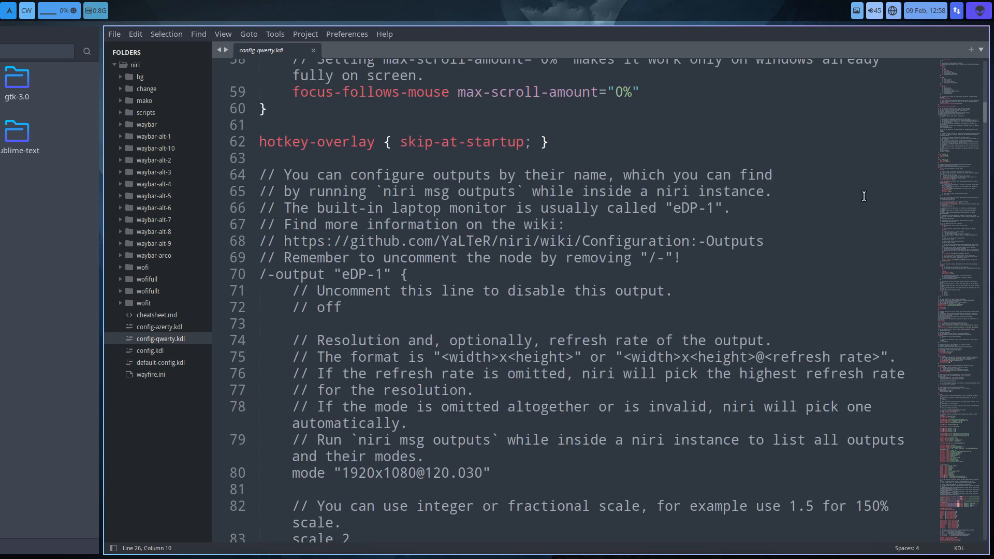
- Examine the program-launching keybindings in config-qwerty.kdl, and try the fullmenut binding by briefly opening the application launcher
drag(950, 123, 990, 382)
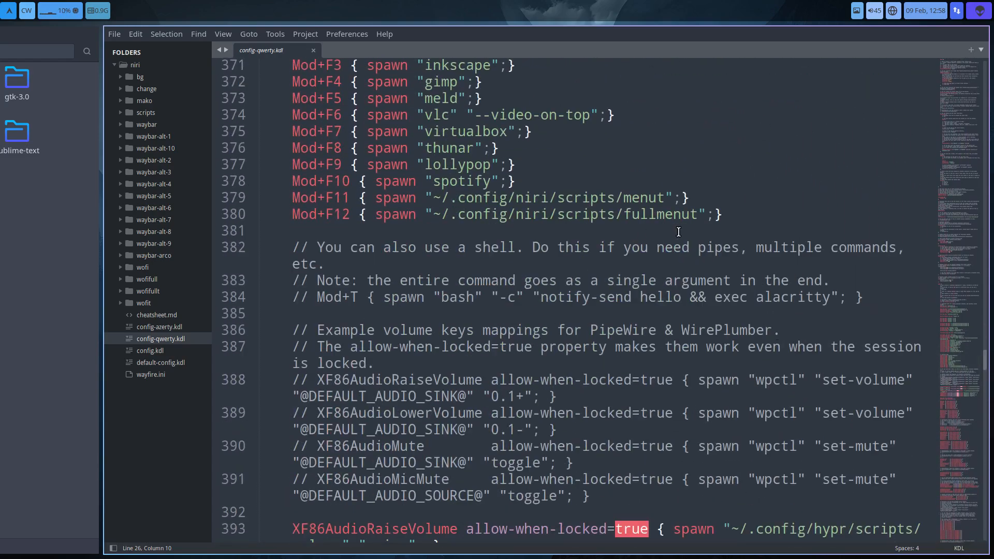
drag(746, 215, 388, 83)
click(464, 181)
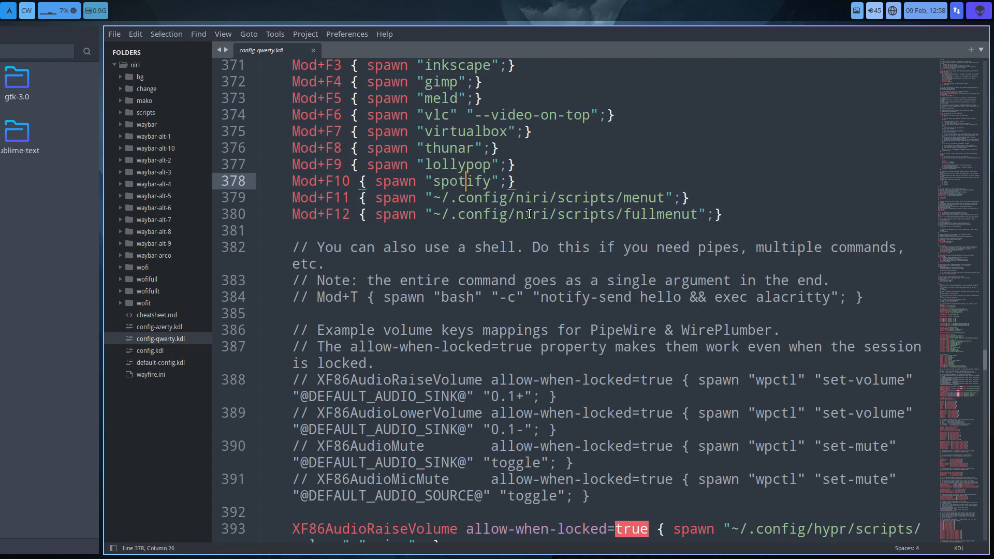
scroll(529, 213, up, 6)
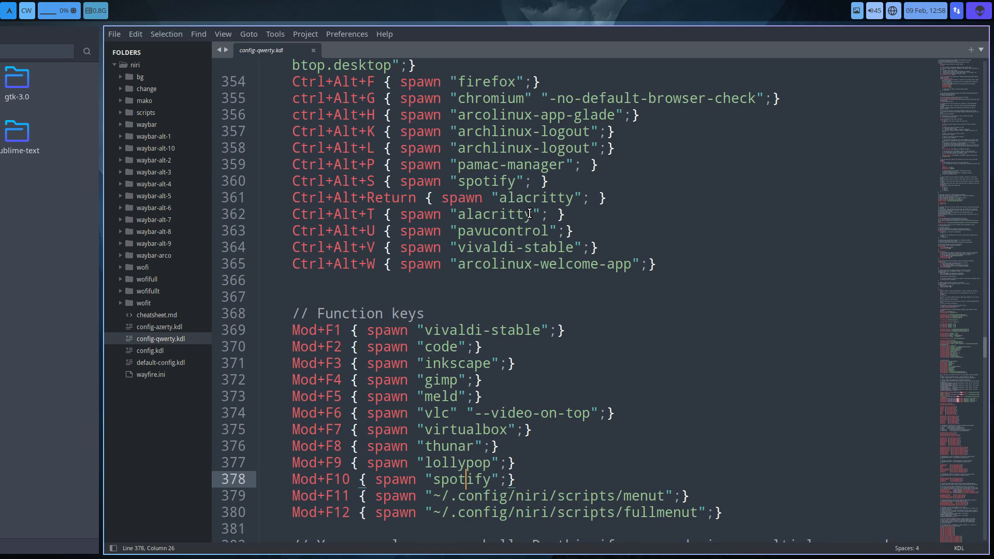
scroll(525, 263, up, 6)
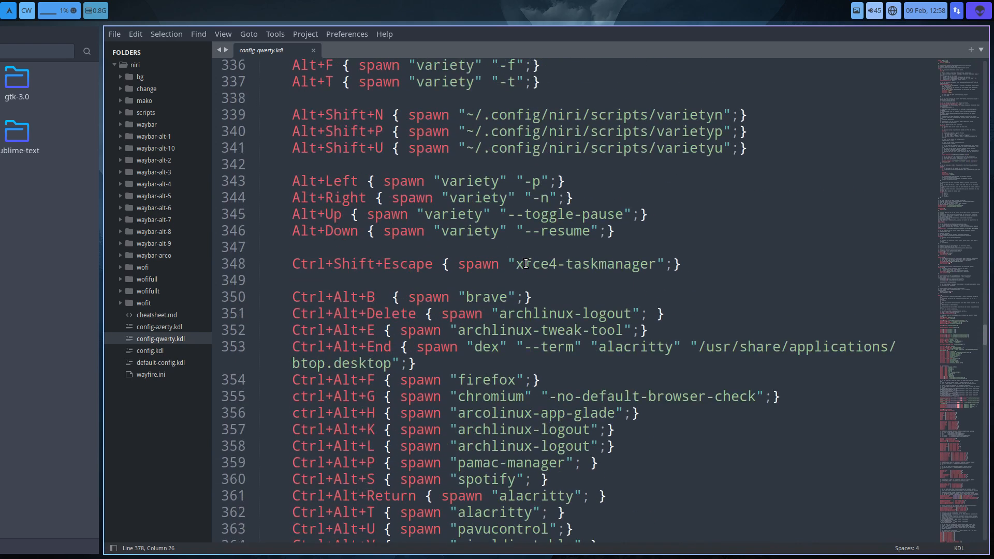
scroll(525, 263, up, 3)
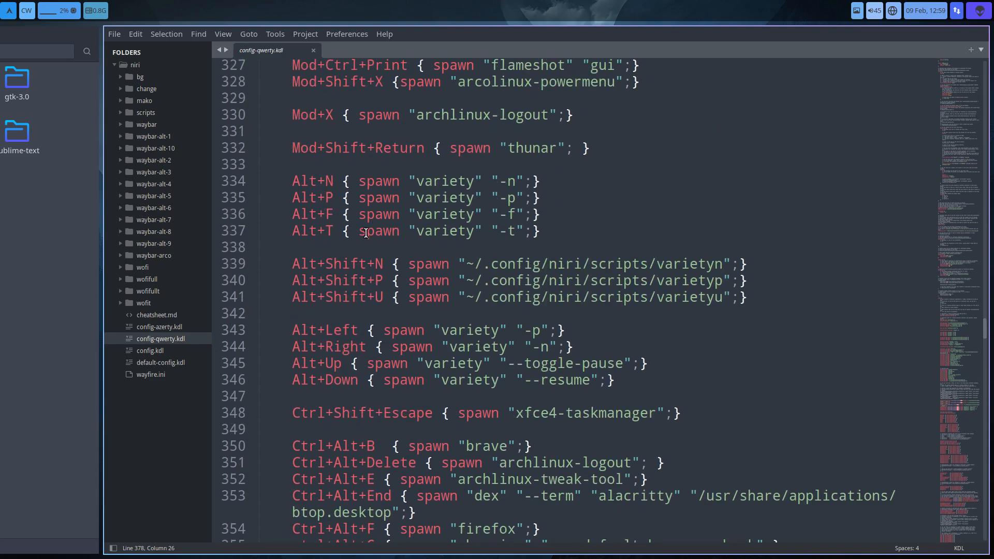
scroll(532, 288, up, 6)
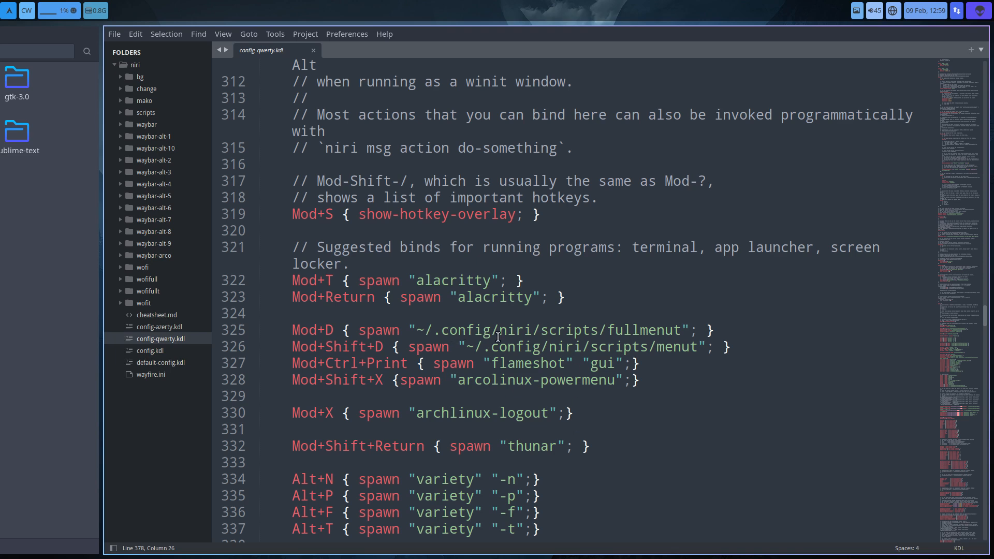
key(super+d)
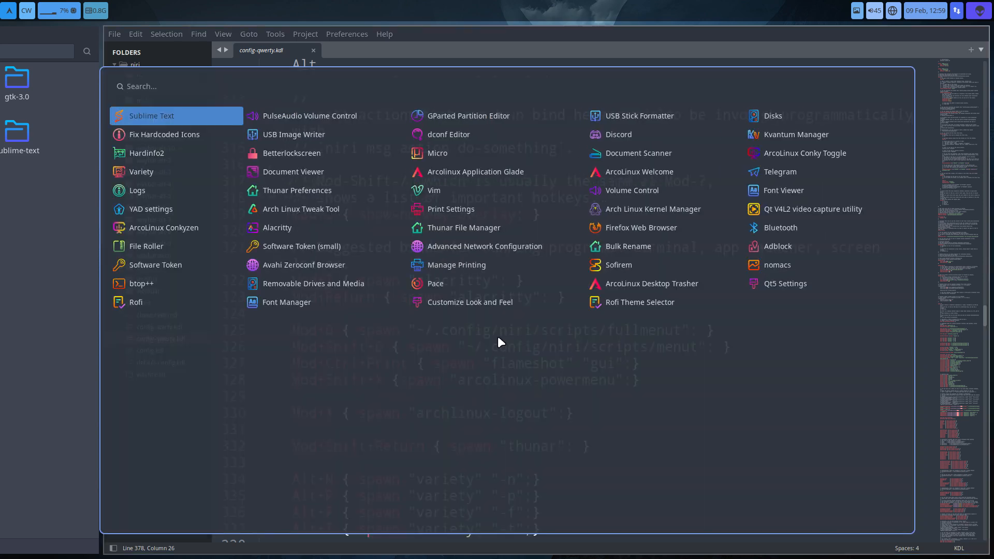
key(Escape)
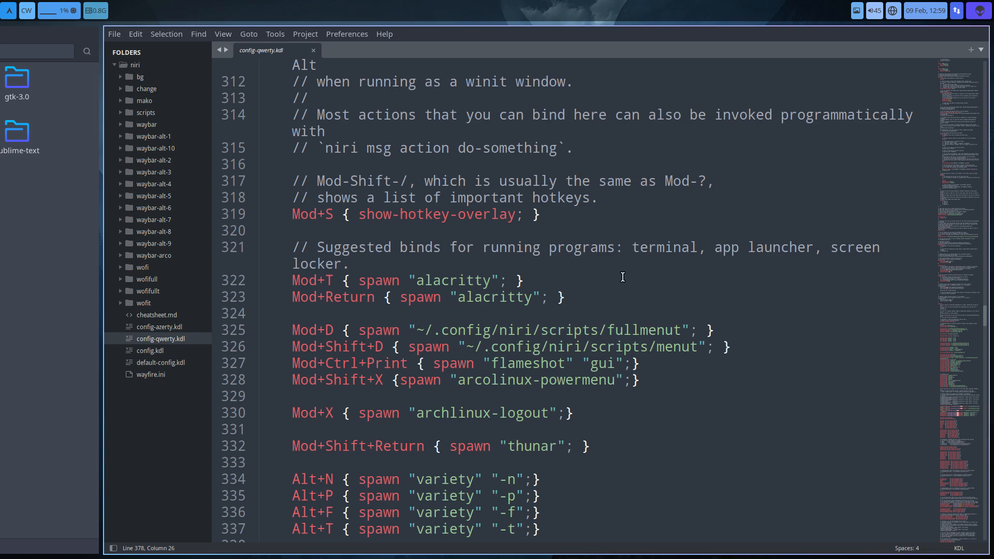
- Examine the spawn-at-startup lines for the startup script and xwayland-satellite in config-qwerty.kdl
scroll(506, 224, up, 20)
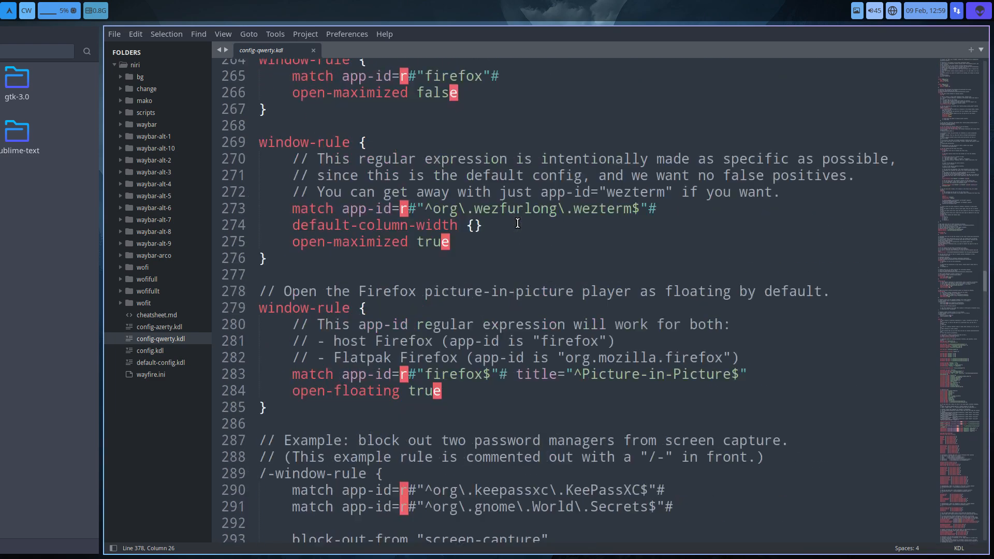
scroll(517, 223, up, 8)
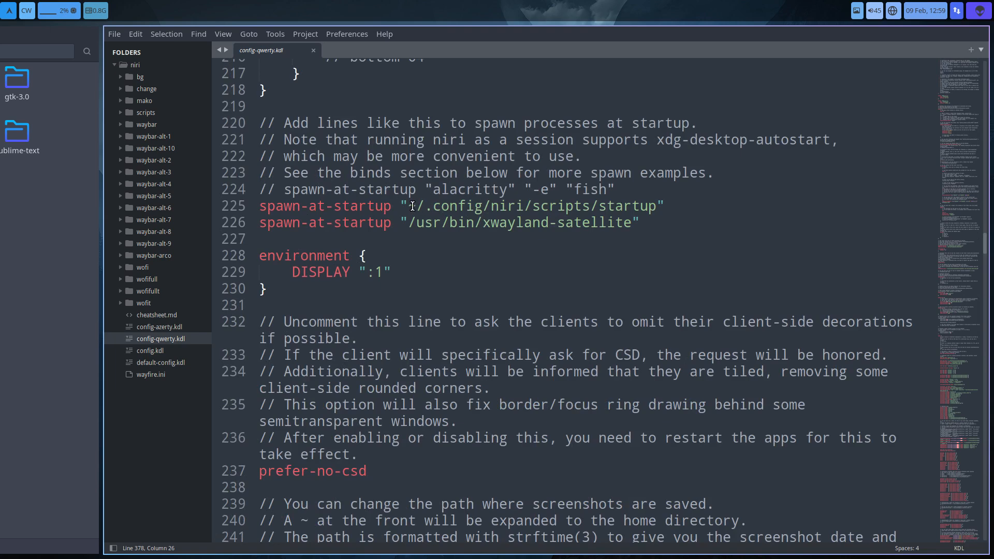
drag(417, 206, 655, 210)
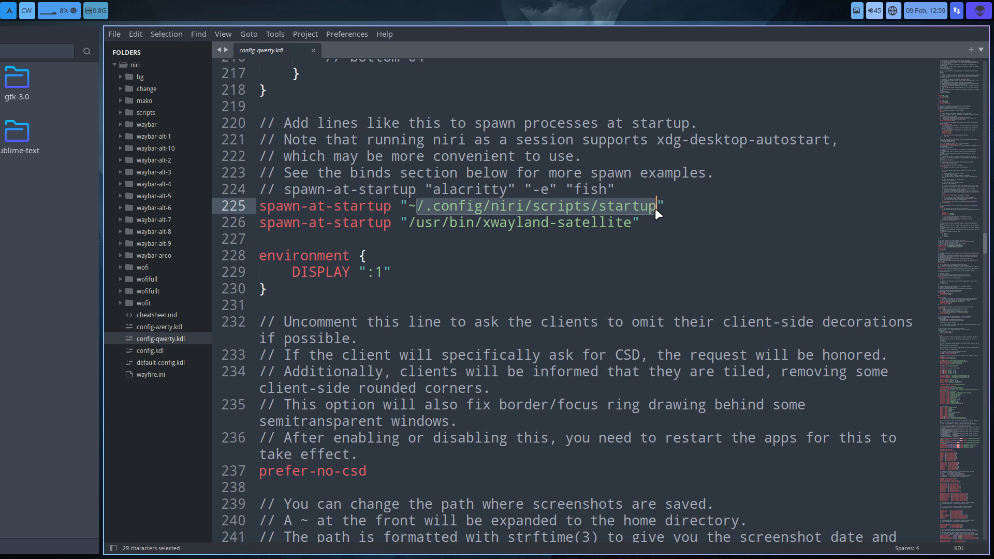
click(484, 223)
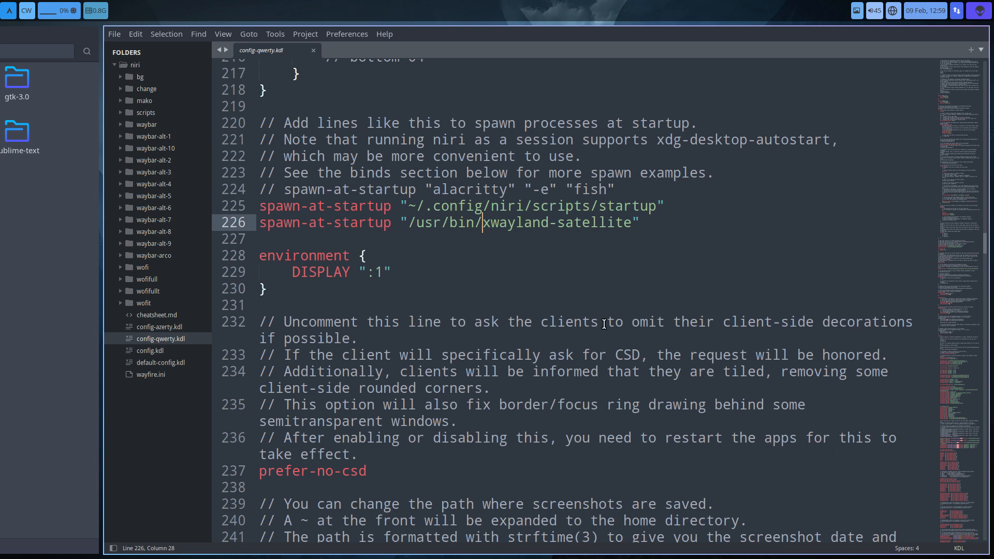
- Enter the command sudo pacman -R xwayland-satellite in a new terminal without running it, and return to the editor
key(super+t)
text(sudo pacman)
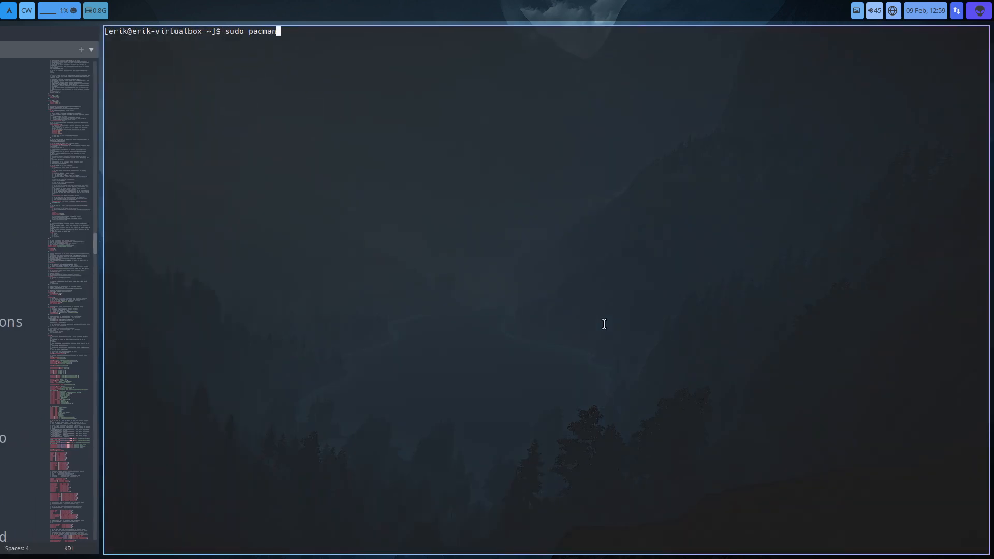
text( -R xwayland-satellite)
key(super+Left)
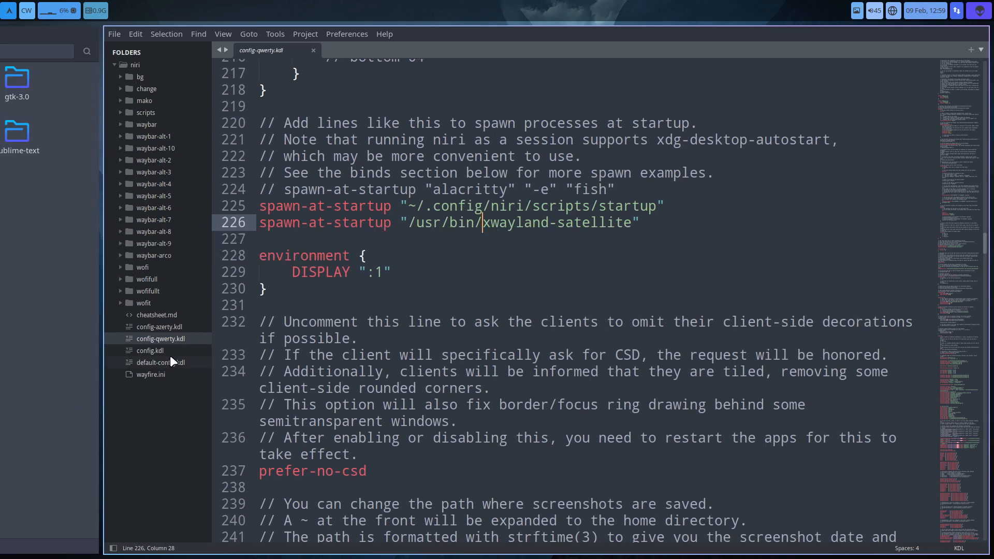
- Open config.kdl in the editor, and run give-me-azerty-be-niri in a new terminal to switch to the azerty config
click(152, 352)
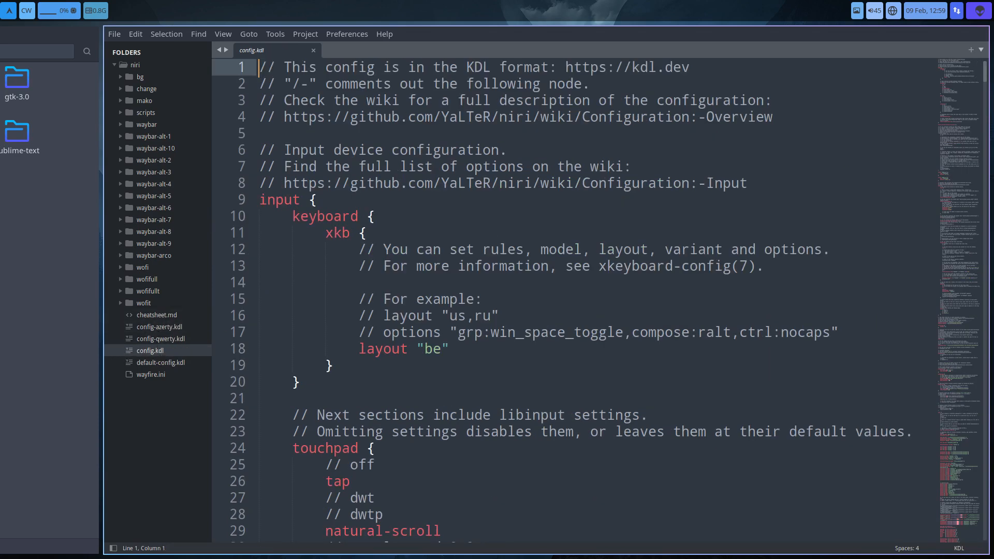
key(super+Return)
text(give)
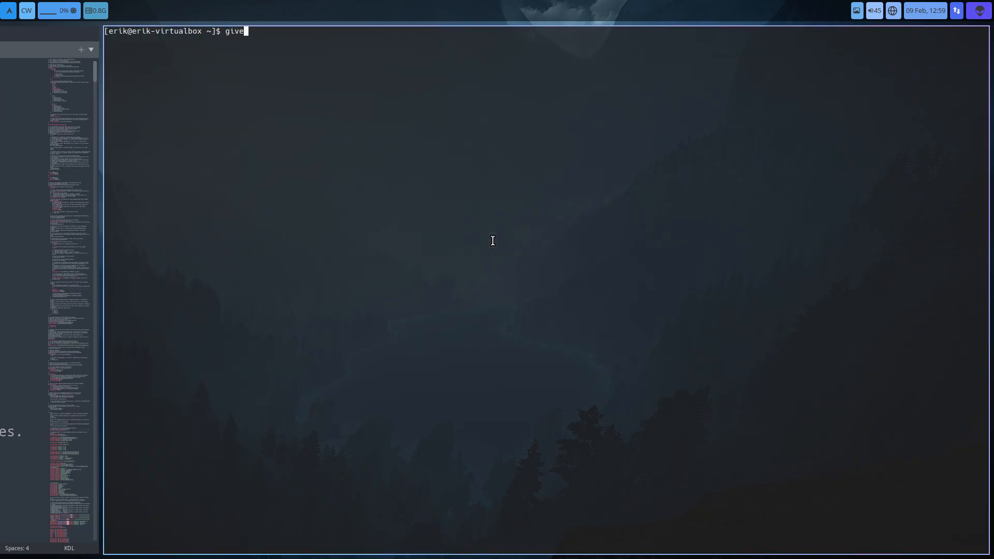
text(-me-qwerty-us)
key(BackSpace)
key(BackSpace)
key(BackSpace)
key(BackSpace)
key(BackSpace)
key(BackSpace)
key(BackSpace)
key(BackSpace)
key(BackSpace)
text(azerty-be)
key(Tab)
key(Tab)
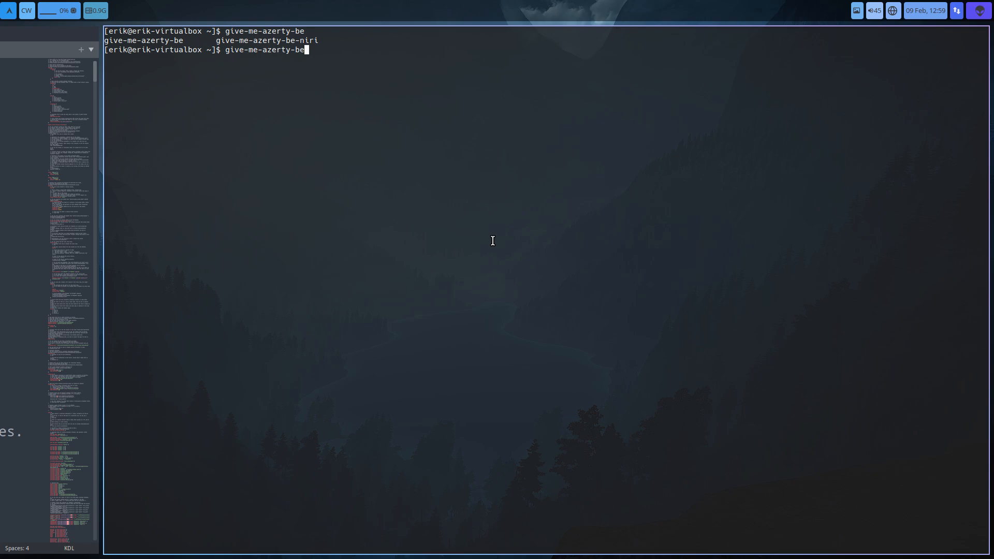
text(-n)
key(Tab)
key(Return)
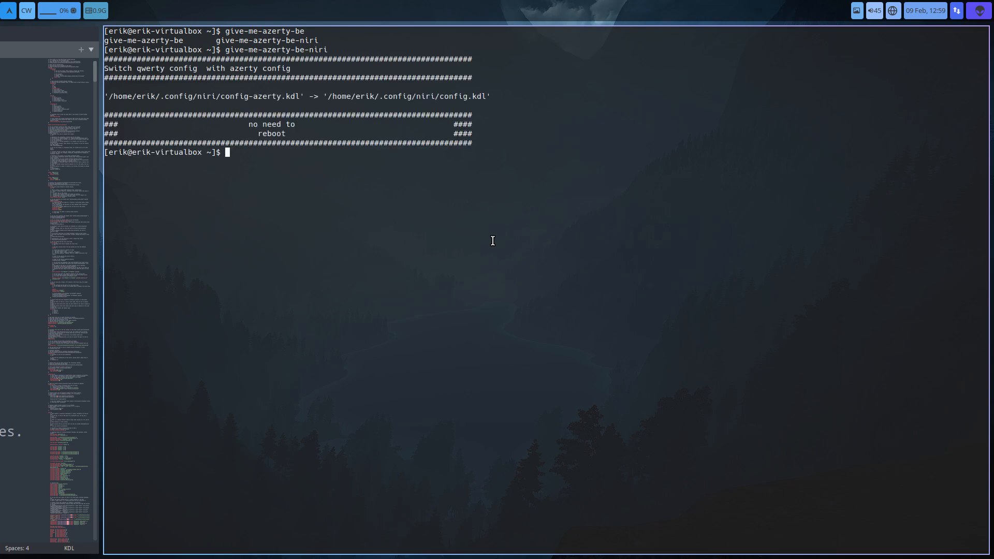
- Examine the xkb keyboard layout line and the HDMI-A-1 and HDMI-A-2 output blocks in config.kdl
click(43, 235)
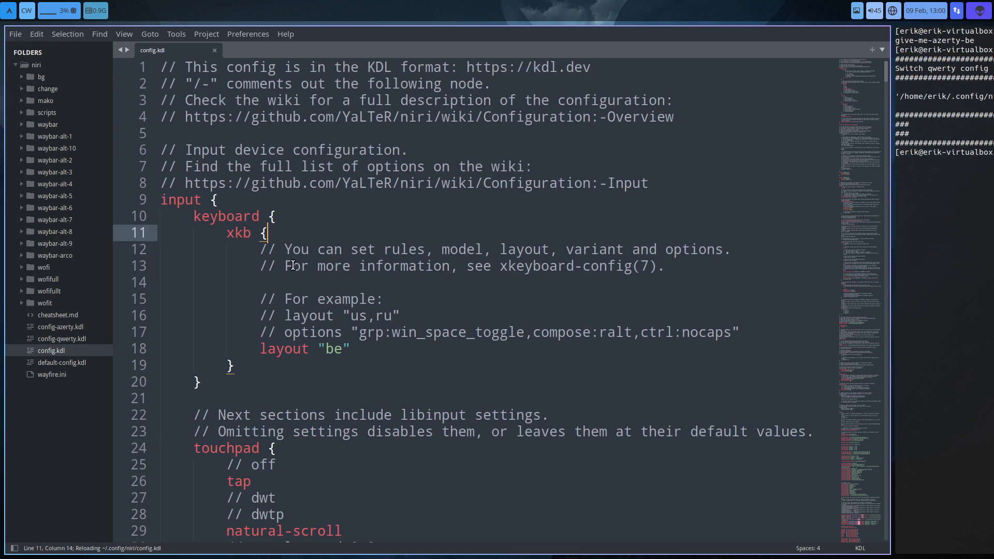
click(339, 351)
drag(313, 365, 276, 348)
click(285, 348)
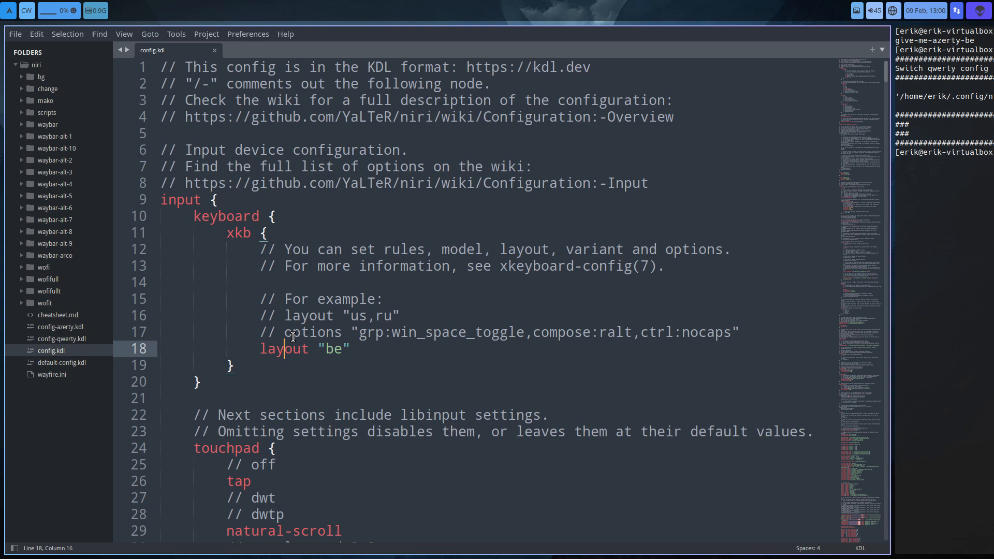
scroll(351, 383, down, 1)
scroll(350, 383, down, 20)
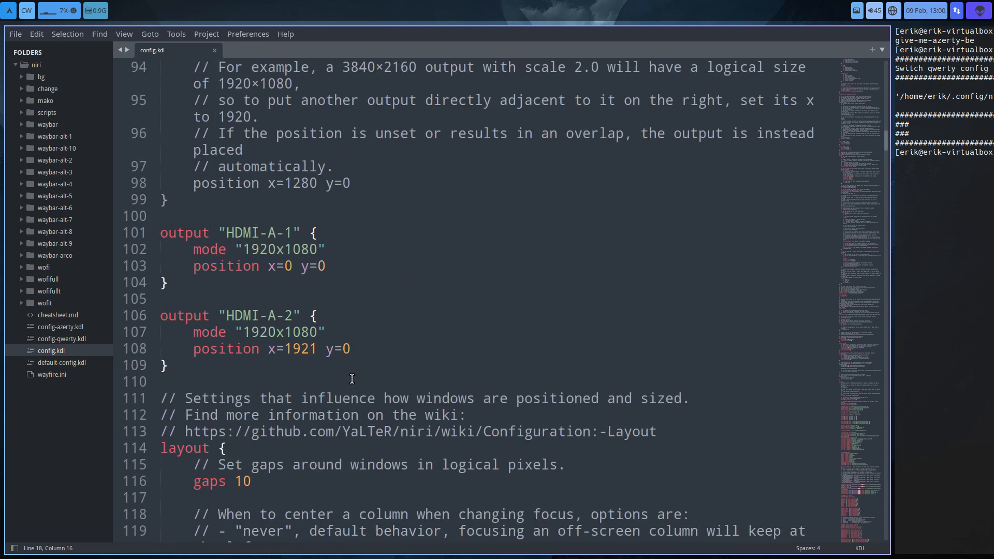
drag(172, 367, 146, 234)
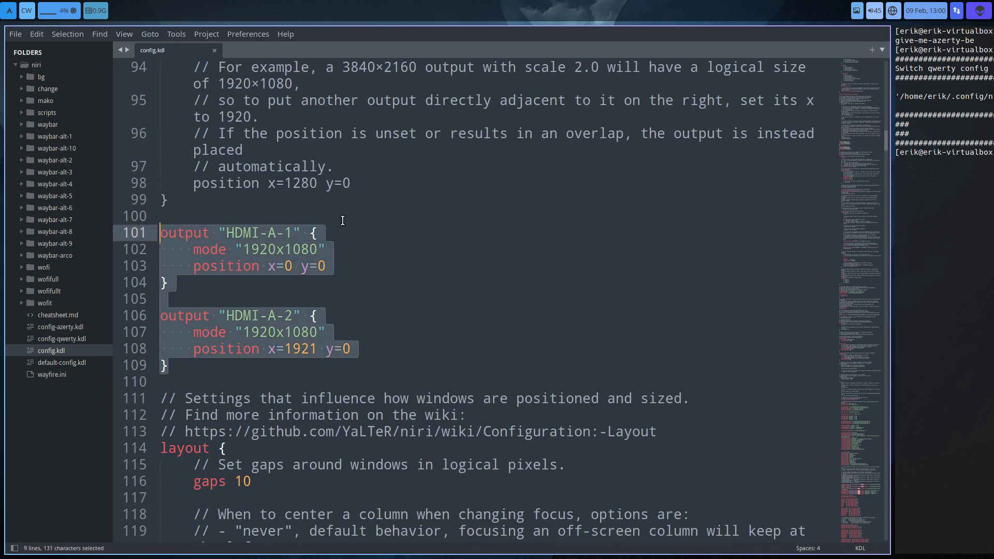
- Comment out all four lines of the HDMI-A-1 output block with // in config.kdl and save the file
scroll(342, 221, up, 2)
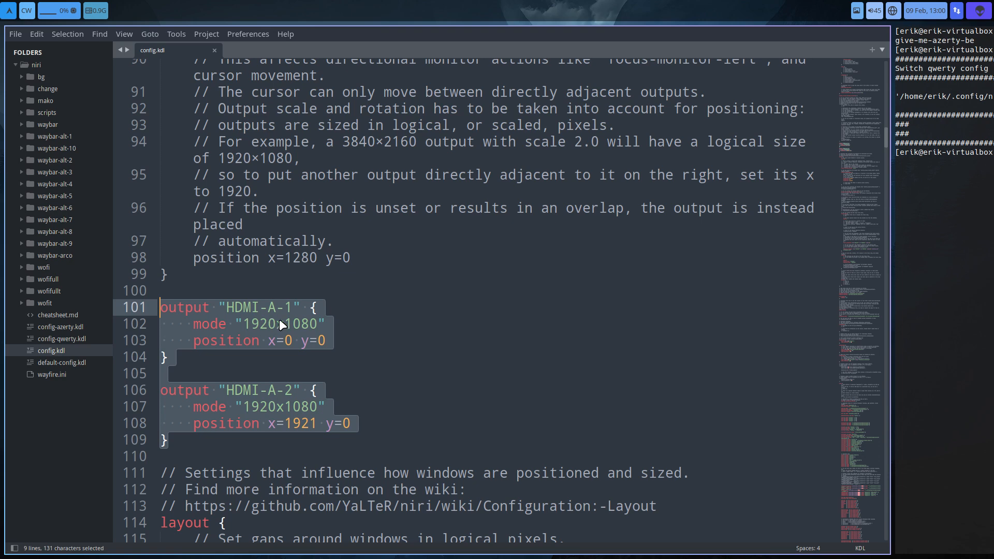
click(164, 312)
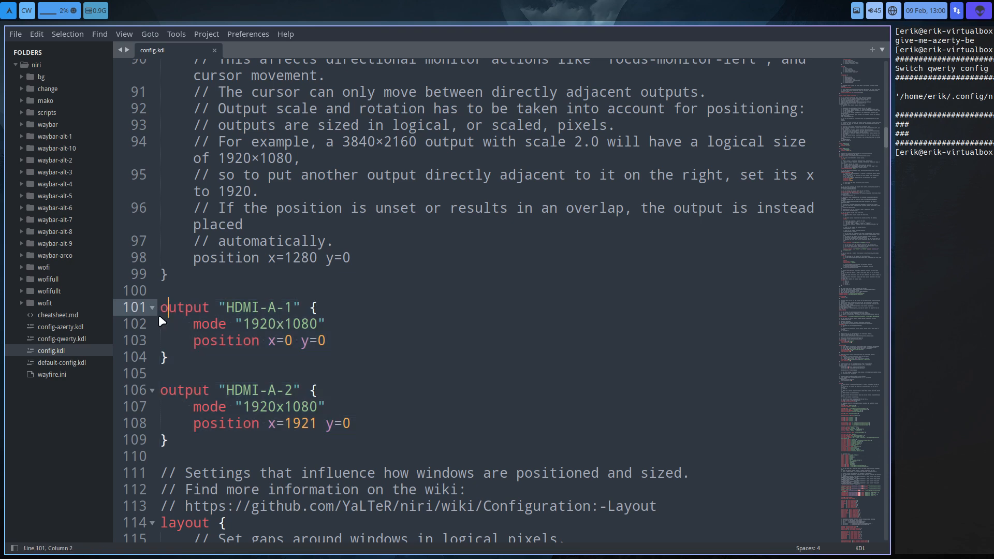
text(//)
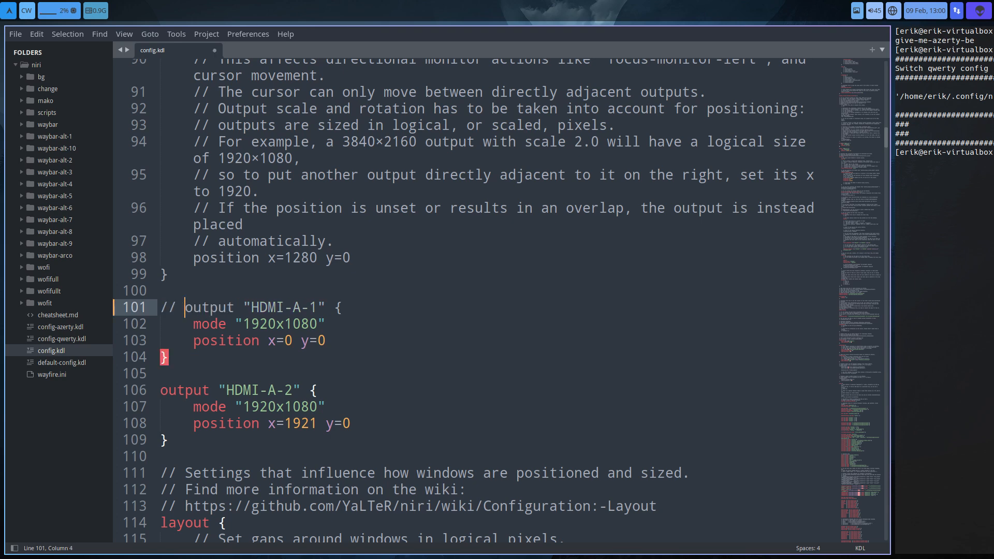
click(166, 326)
key(Left)
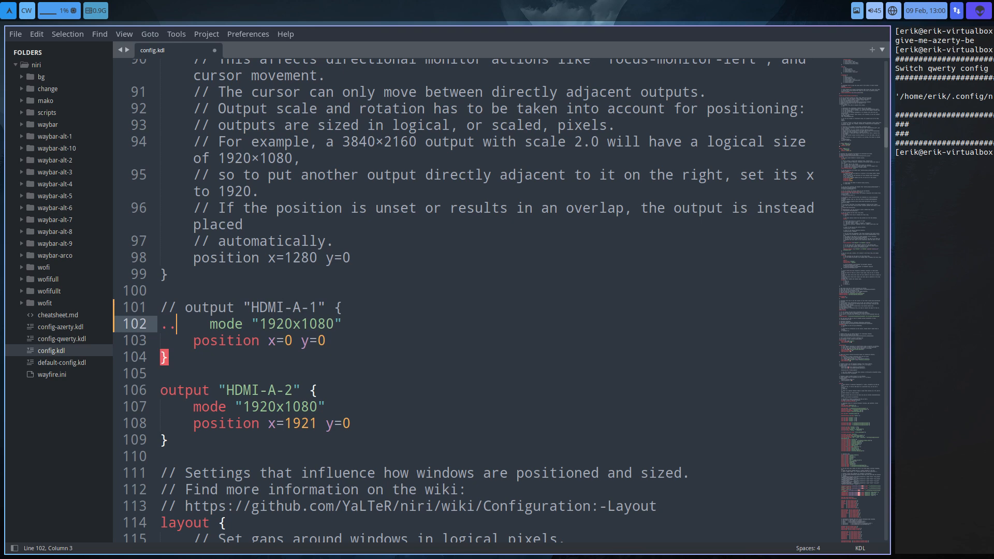
text(//)
key(Down)
key(Left)
key(Left)
text(//)
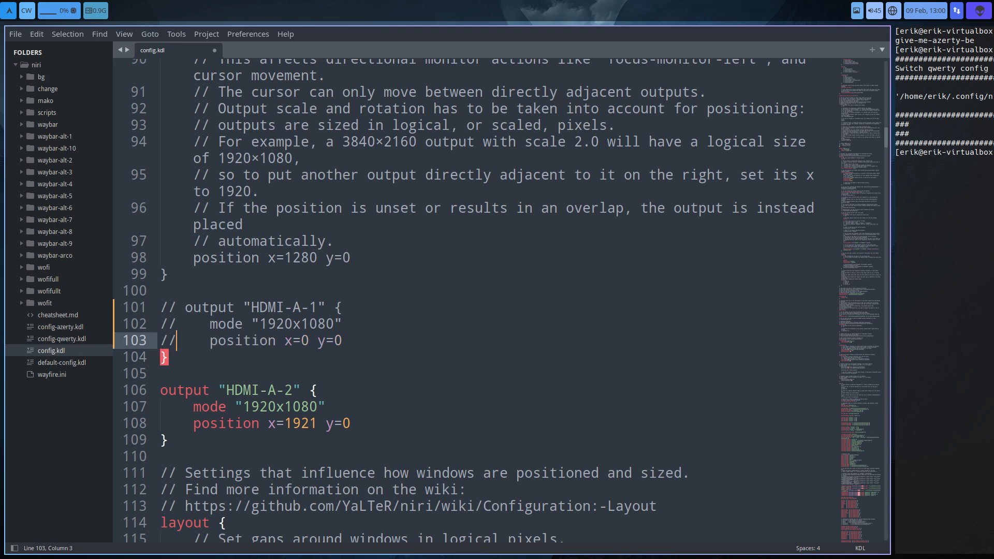
key(Down)
key(Left)
text(//)
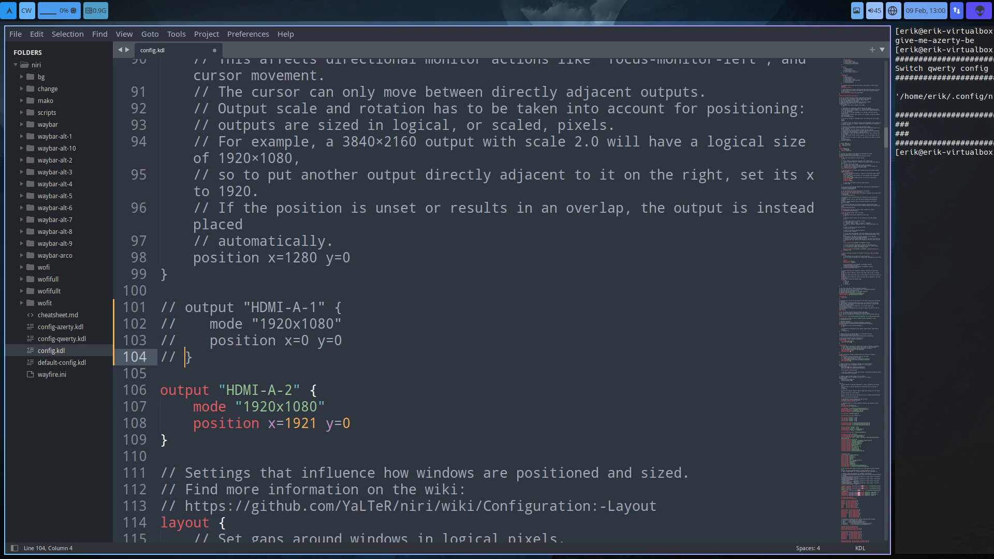
key(ctrl+s)
- Look at the default column width setting and the wofit folder's files, and briefly open the application launcher
scroll(399, 390, down, 9)
scroll(399, 390, down, 9)
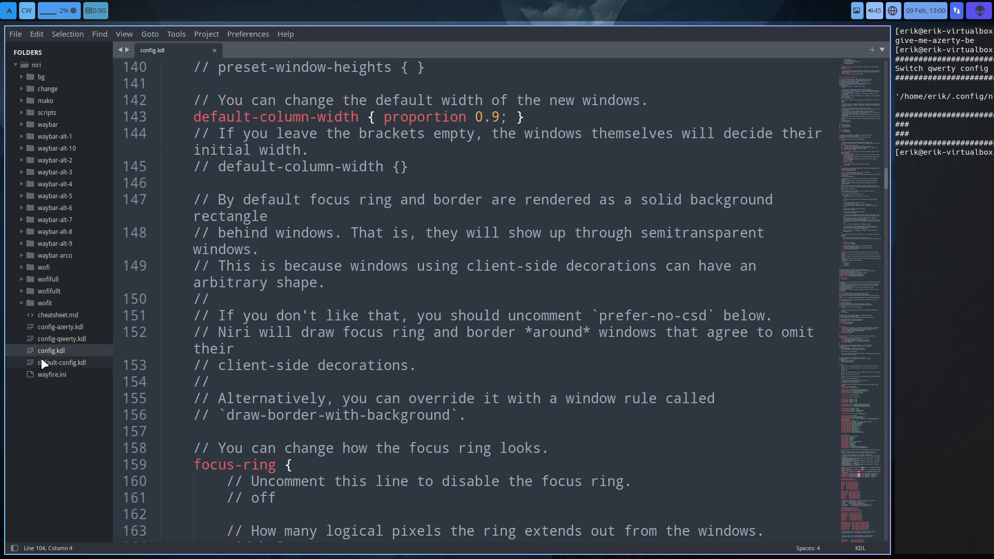
click(21, 302)
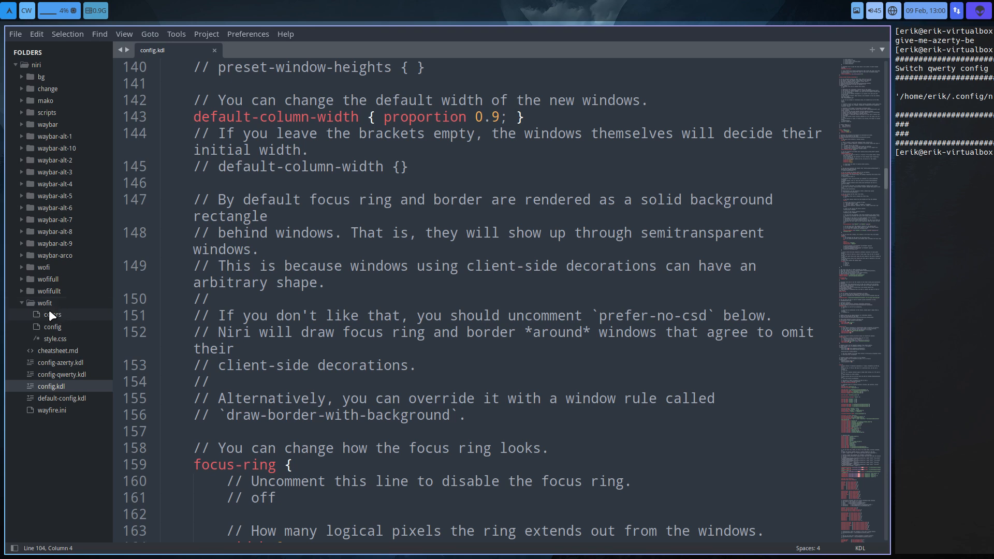
click(19, 302)
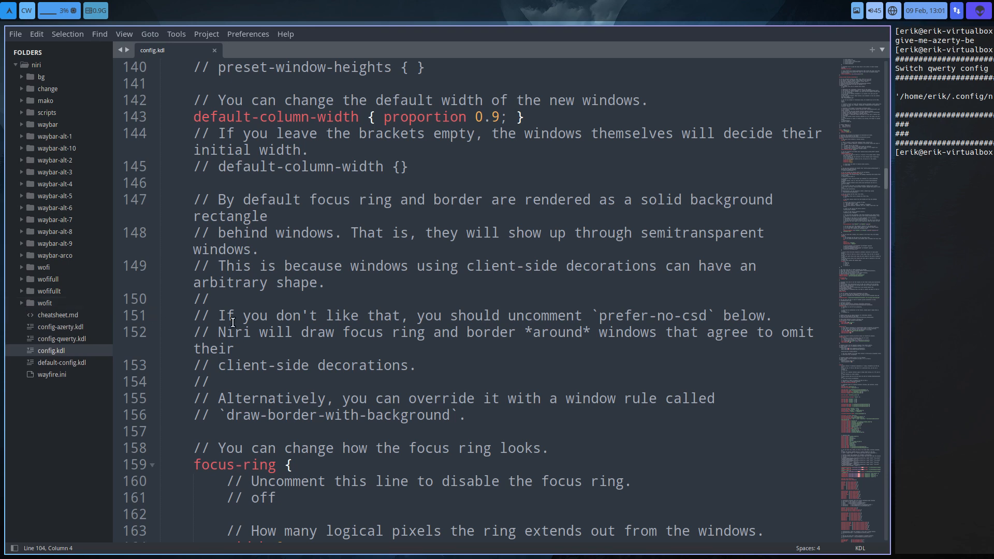
key(super+d)
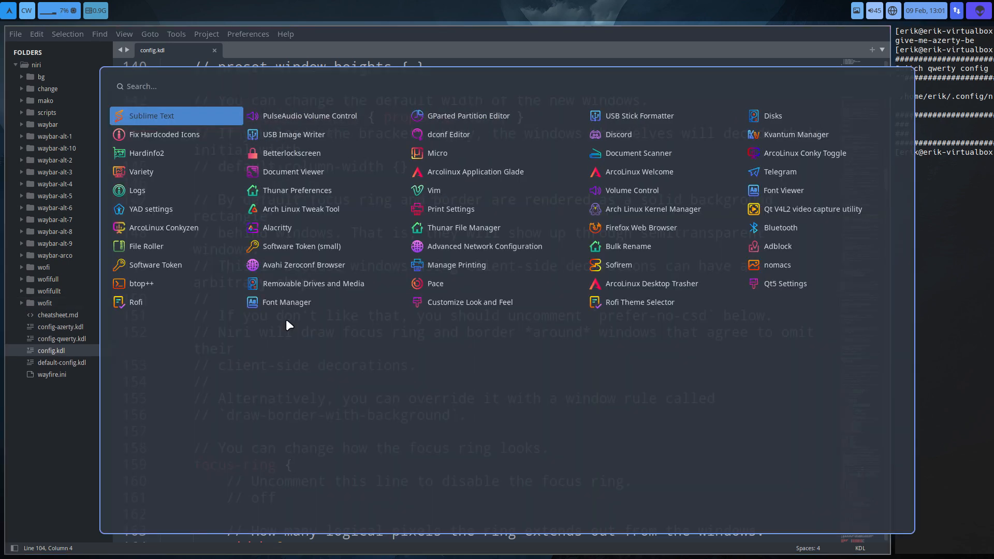
key(Escape)
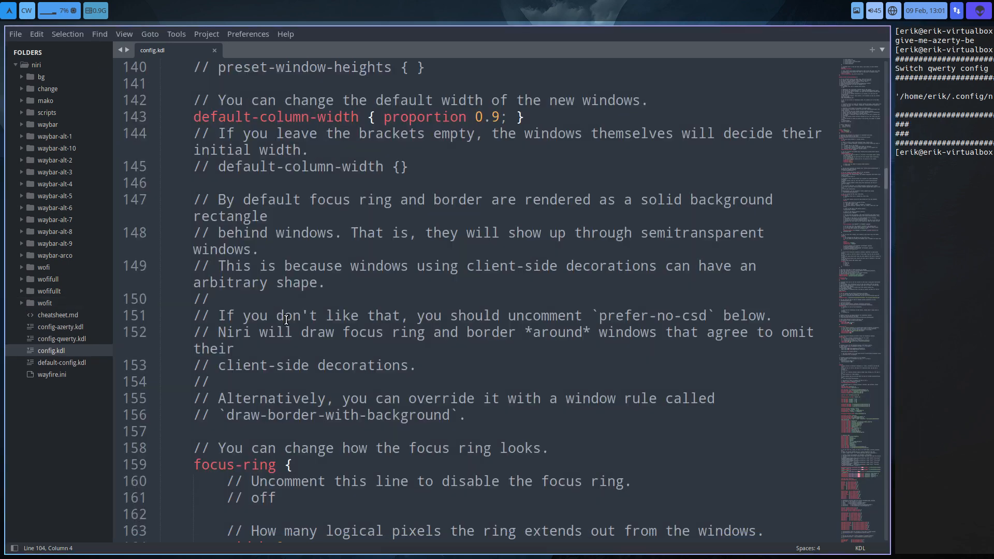
- Look through the contents of the wofit, wofifullt, wofifull and wofi folders, and collapse them again
click(56, 303)
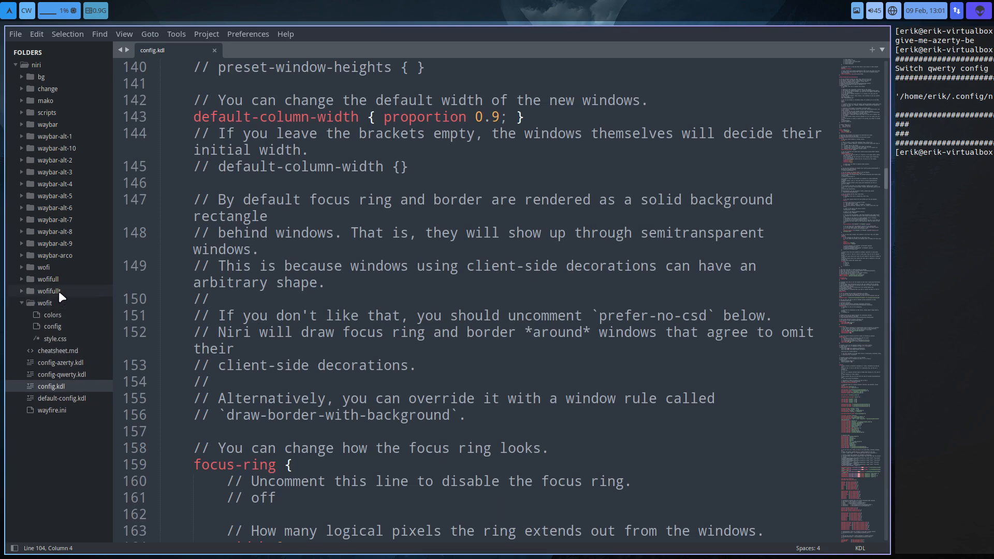
click(59, 291)
click(63, 279)
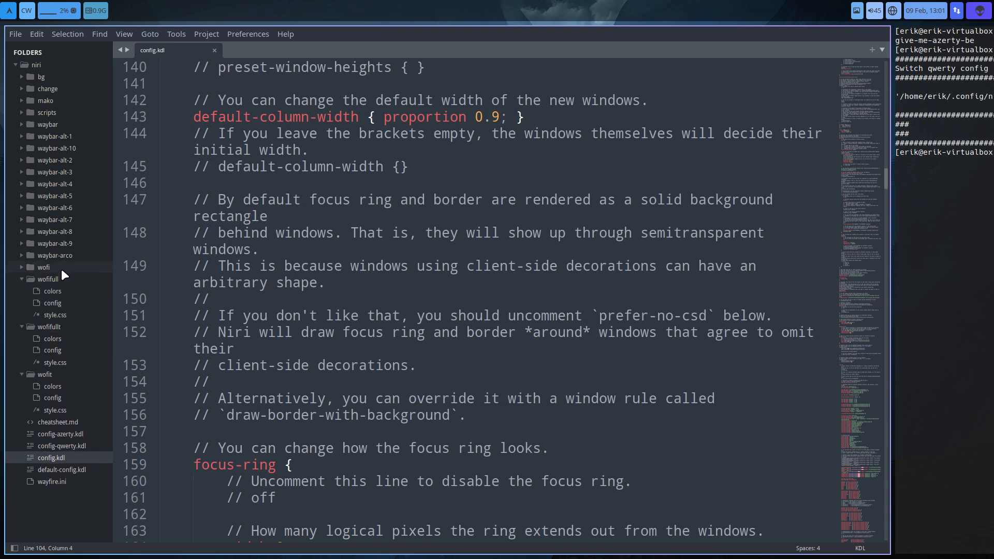
click(65, 267)
click(17, 267)
click(20, 279)
click(20, 291)
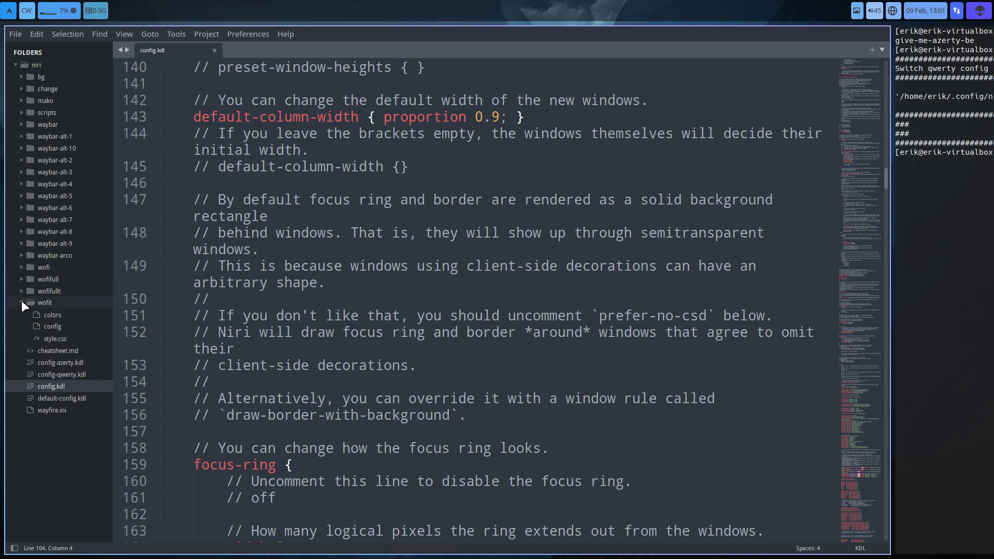
click(20, 303)
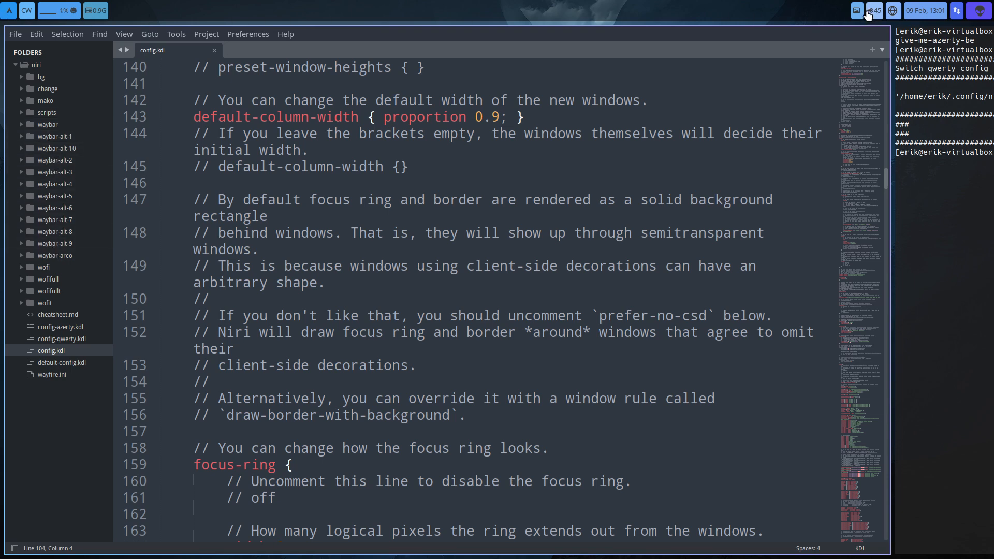
- Briefly show the application launcher from the bar, and try several Waybar styles, finishing on Waybar alt-8 css choices
click(9, 11)
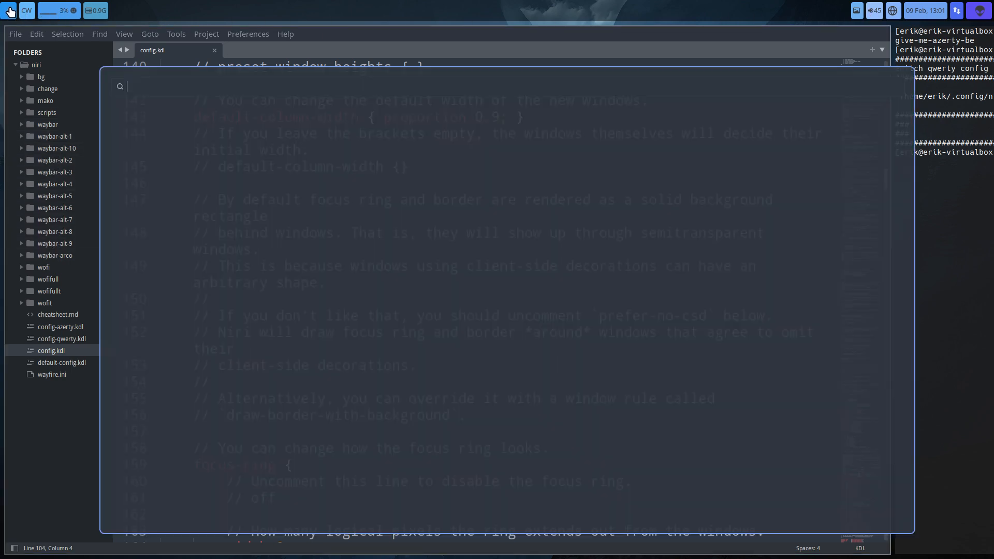
click(9, 11)
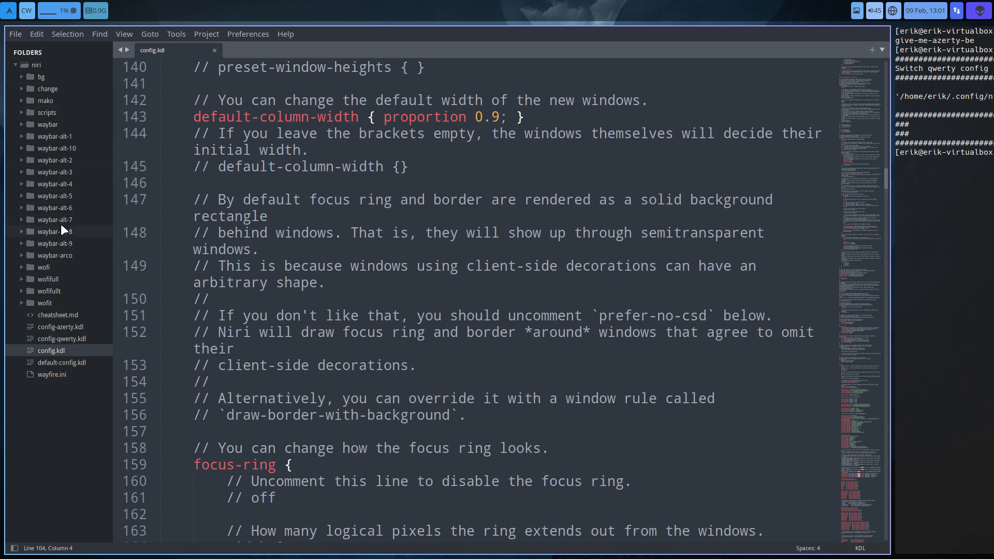
click(26, 11)
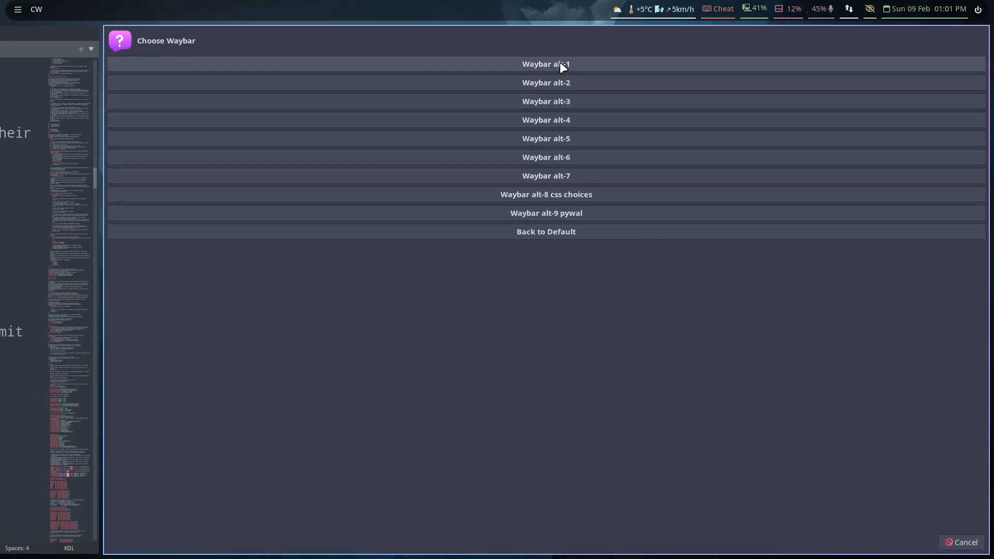
click(562, 66)
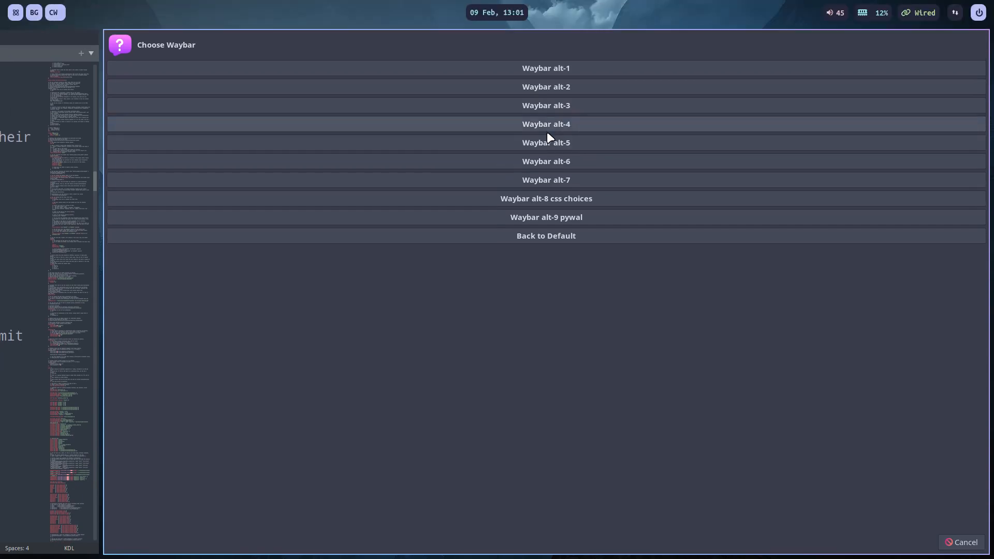
click(546, 139)
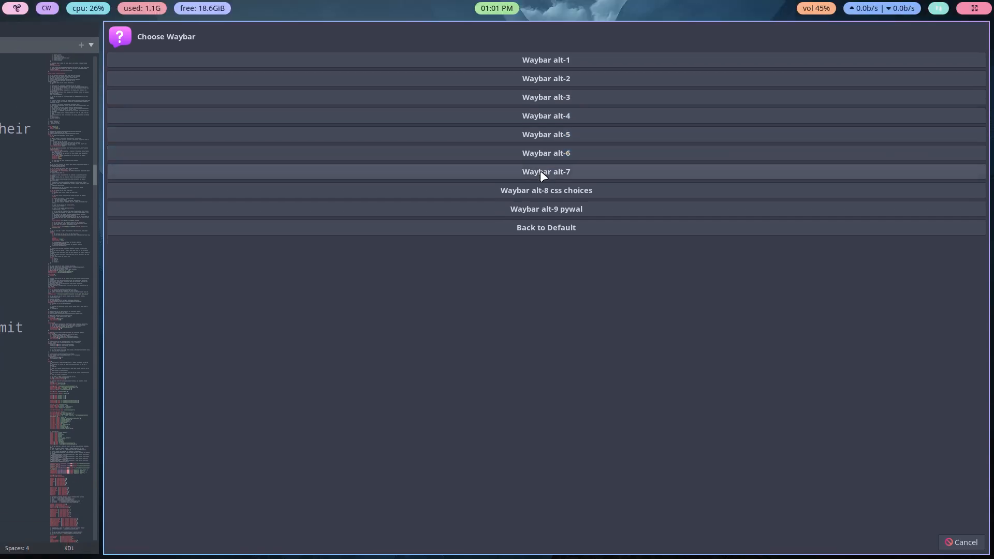
click(540, 171)
click(541, 189)
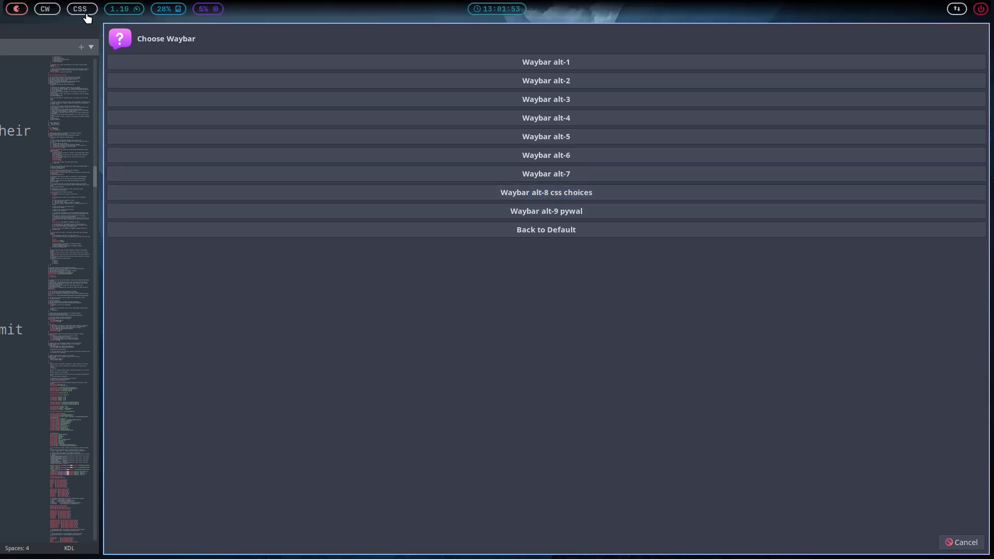
- Try the Waybar alt-3-css style and close the Waybar CSS chooser
click(84, 11)
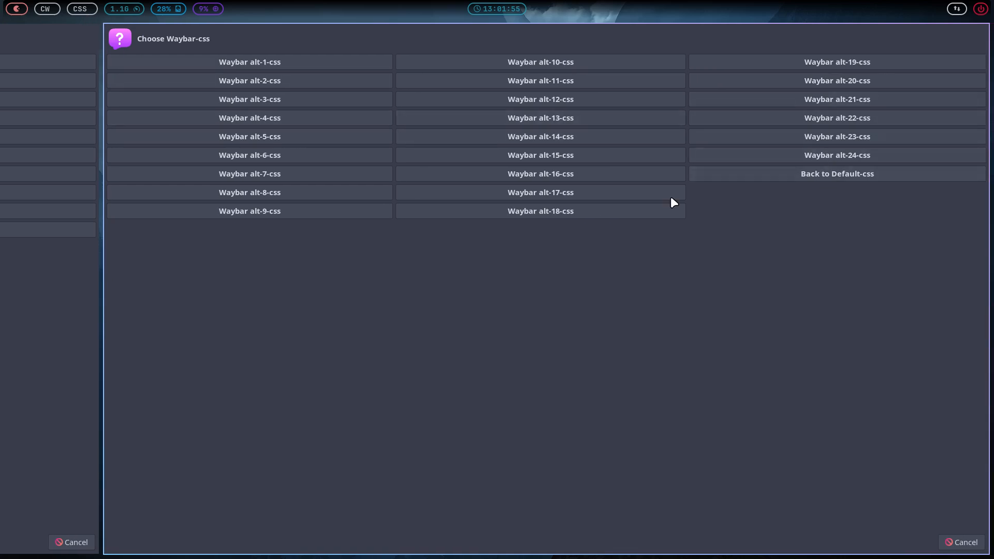
click(261, 98)
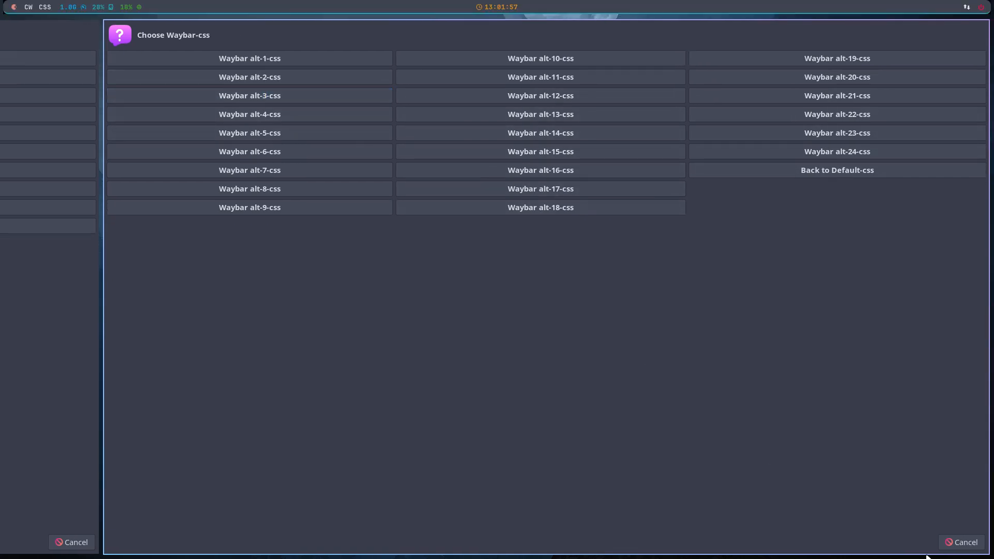
click(955, 543)
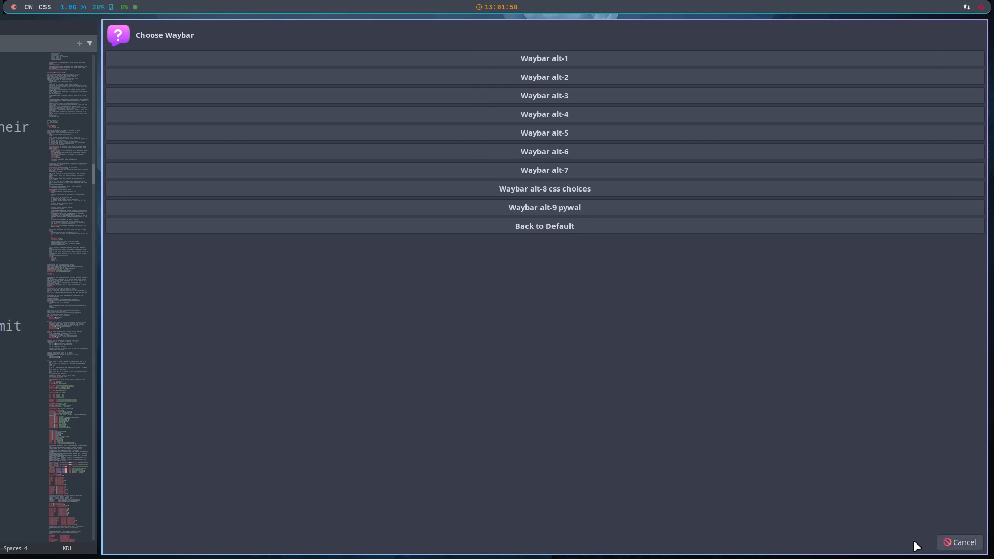
- Try the Waybar alt-9 pywal style, restore the default Waybar and close the chooser
click(553, 208)
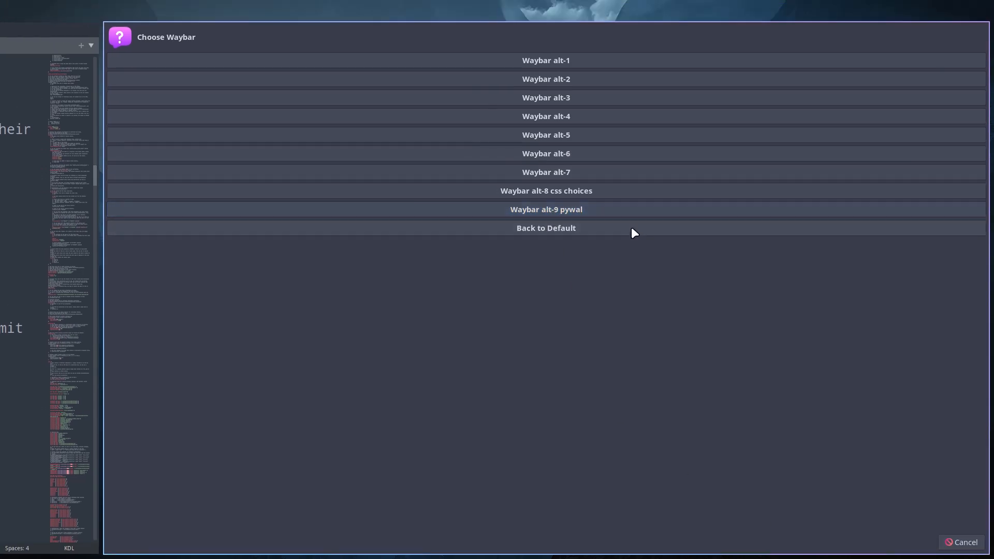
click(536, 228)
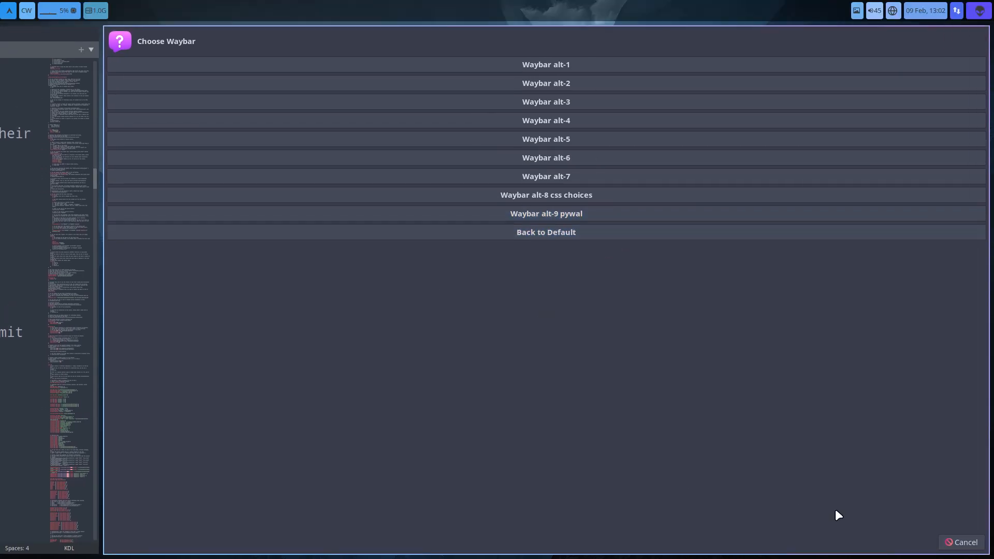
click(952, 542)
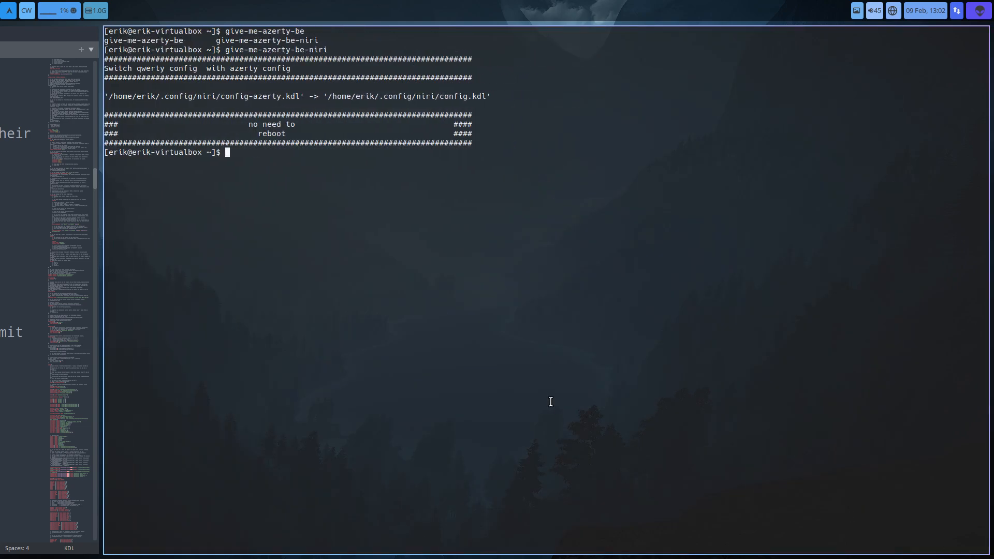
- Switch to the text editor, expand the scripts and waybar folders, and open the waybar folder's style.css at its color rules
key(super+Left)
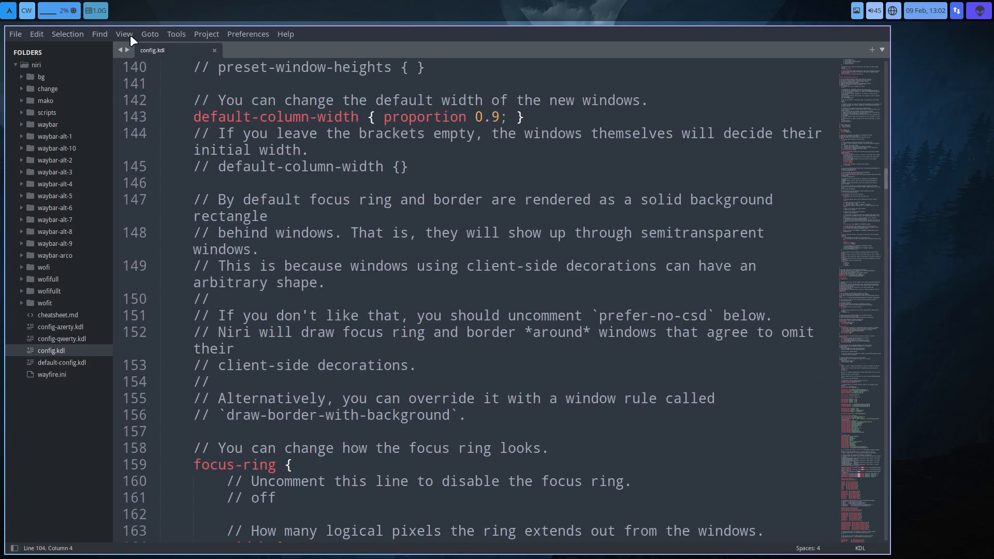
click(46, 115)
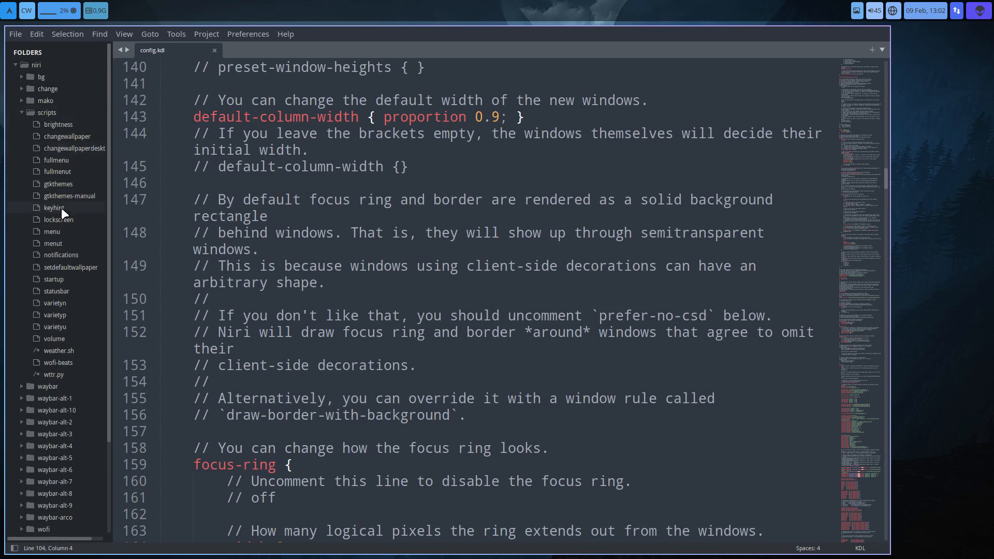
click(23, 386)
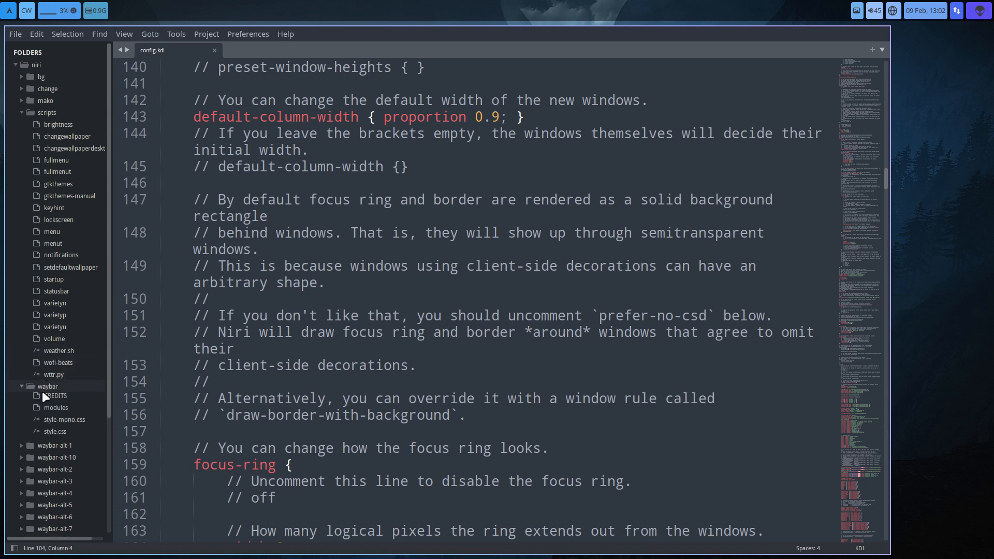
click(54, 446)
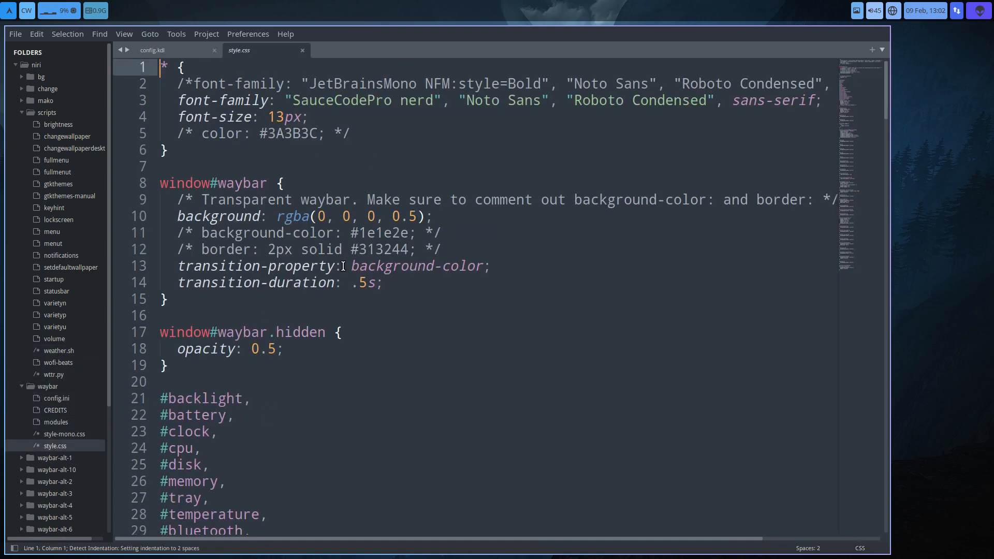
scroll(342, 265, down, 9)
scroll(342, 265, down, 3)
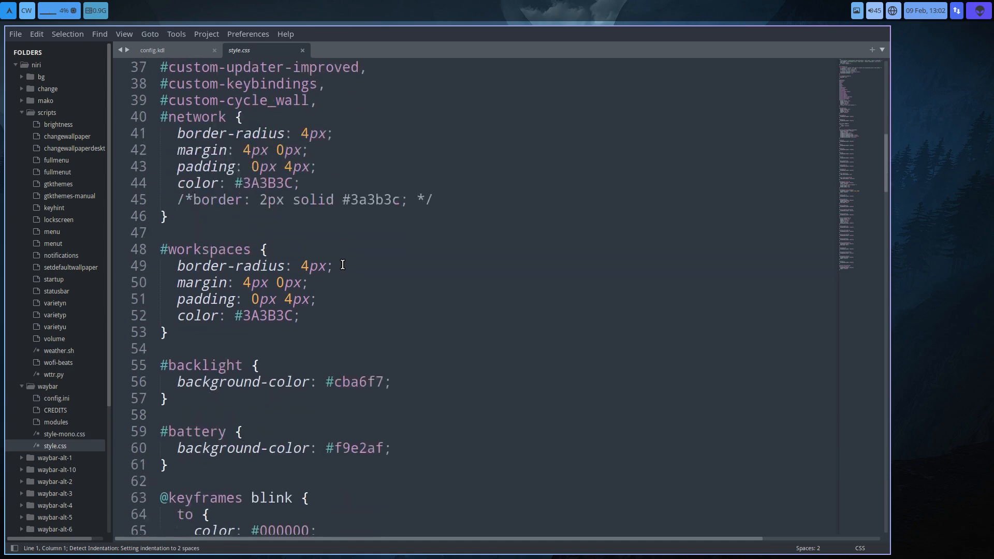
click(269, 187)
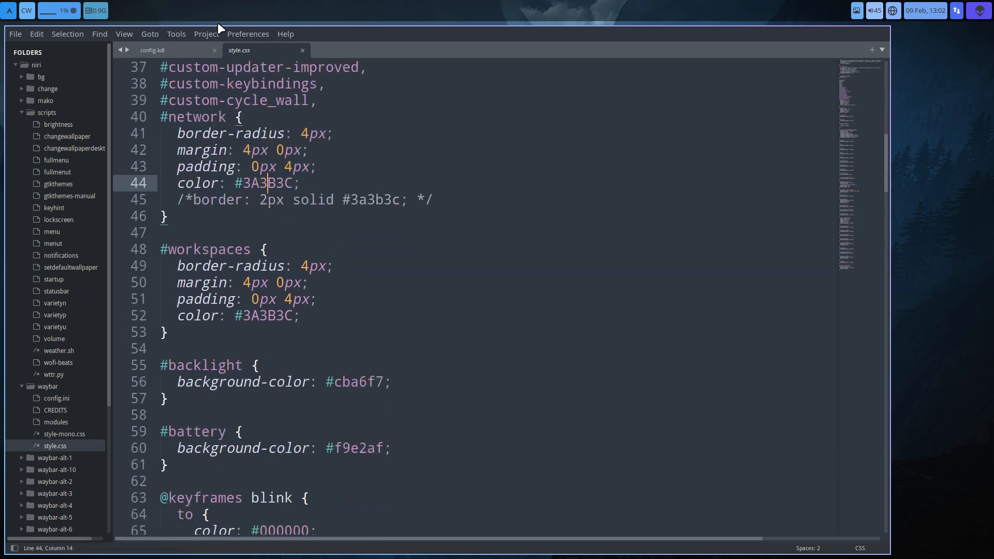
- Install the ColorHints package through Package Control
click(187, 34)
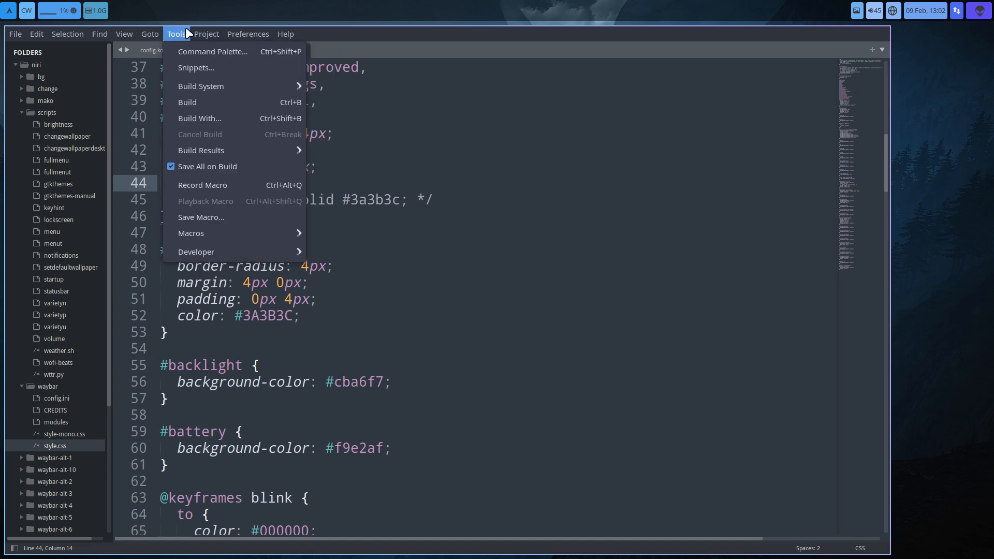
click(204, 51)
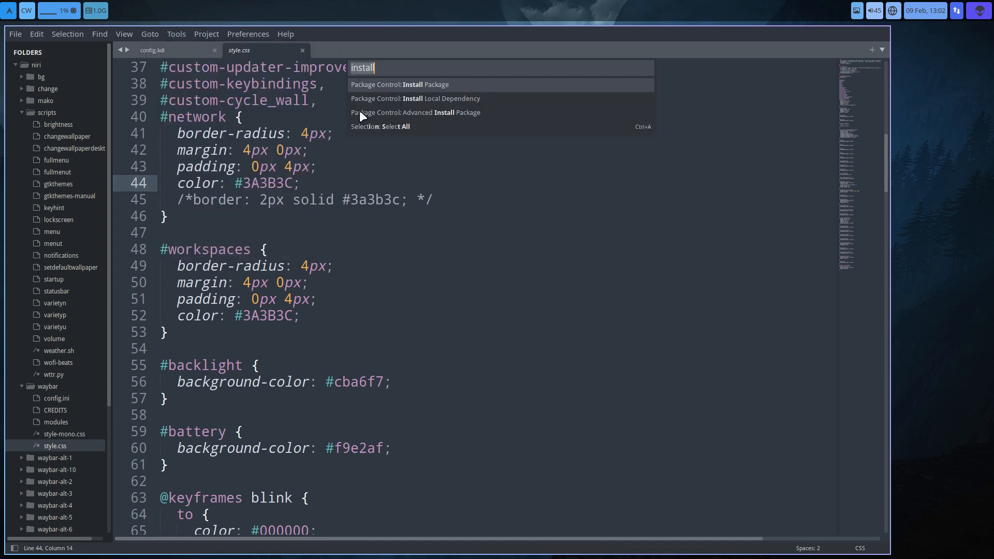
click(412, 84)
text(colorhin)
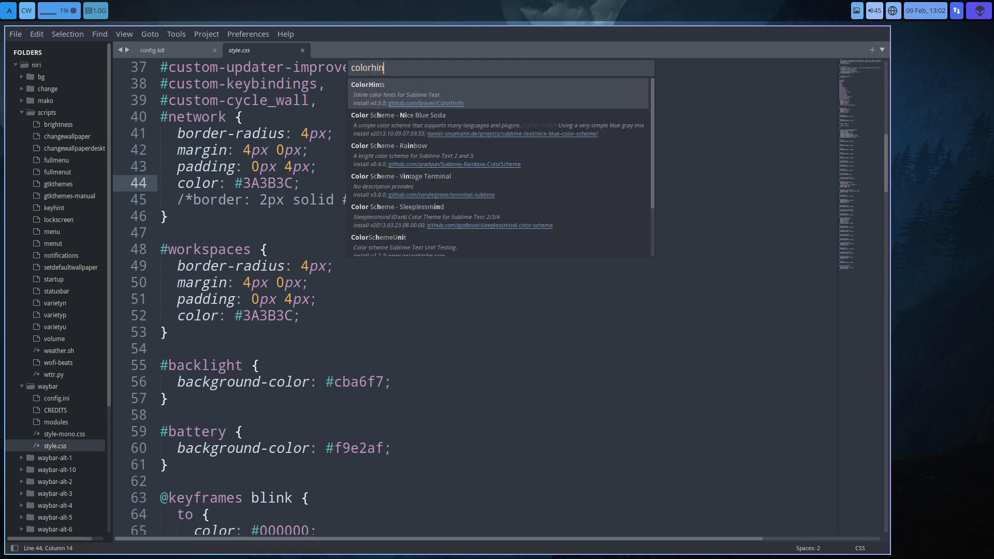
text(t)
key(Return)
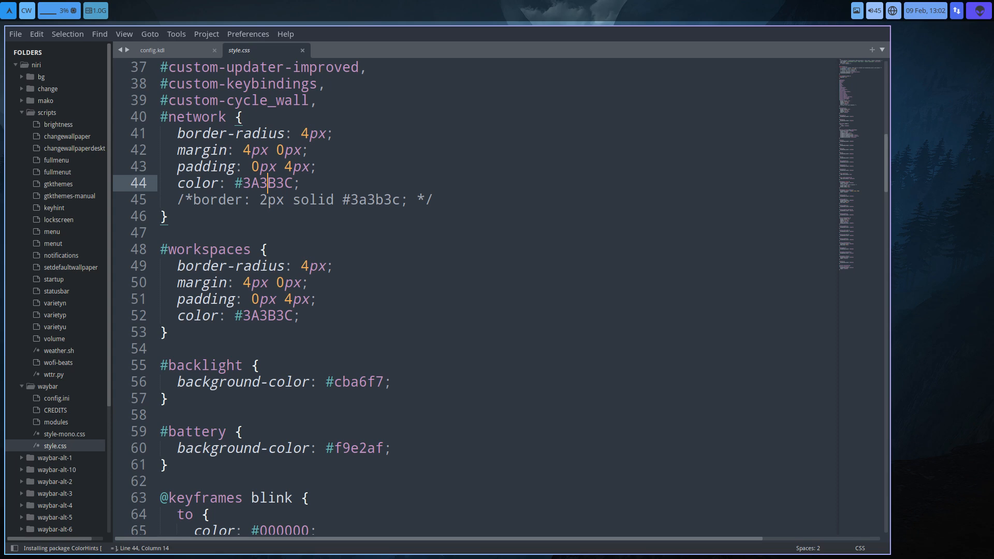
- Search Package Control's installable packages for colorhints again
click(179, 36)
click(179, 36)
click(172, 37)
click(194, 49)
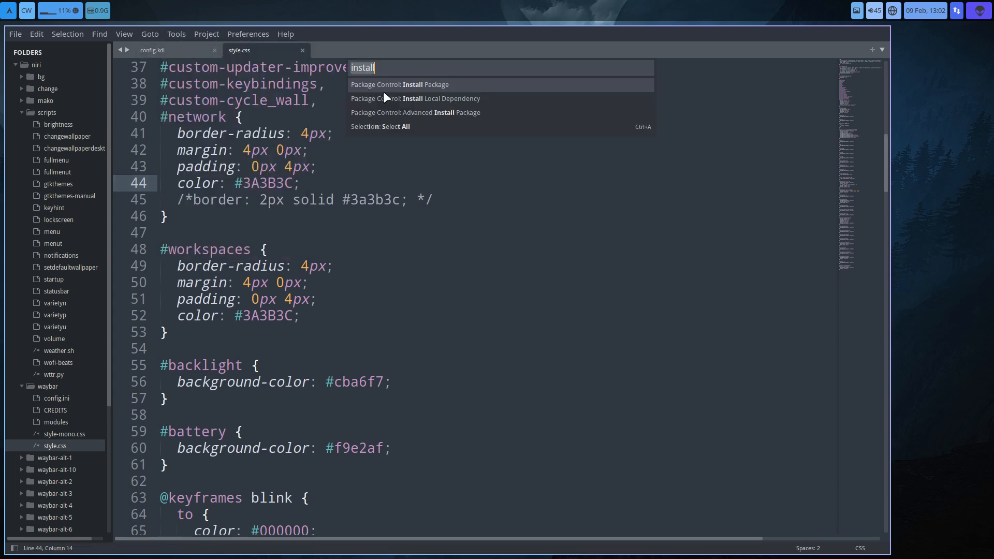
key(Return)
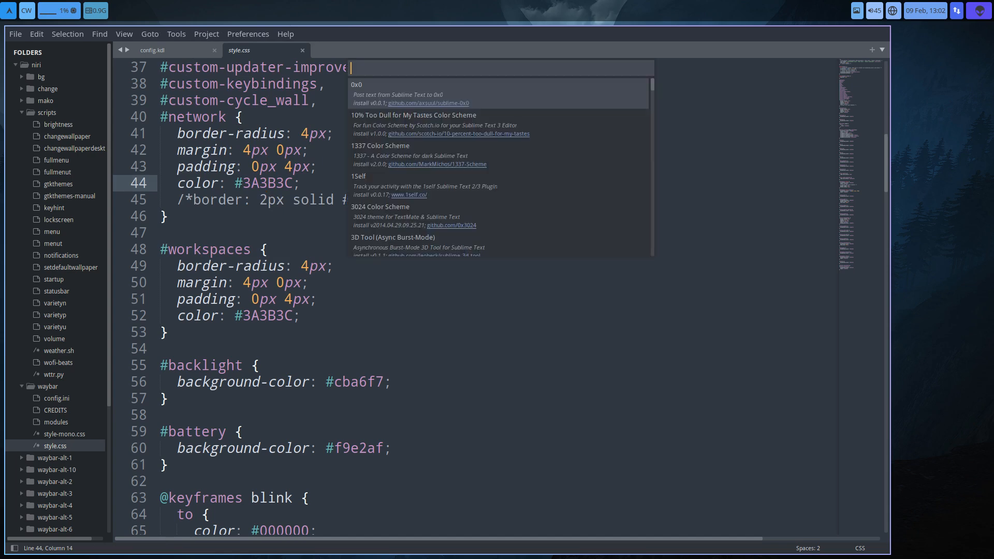
text(colorhints)
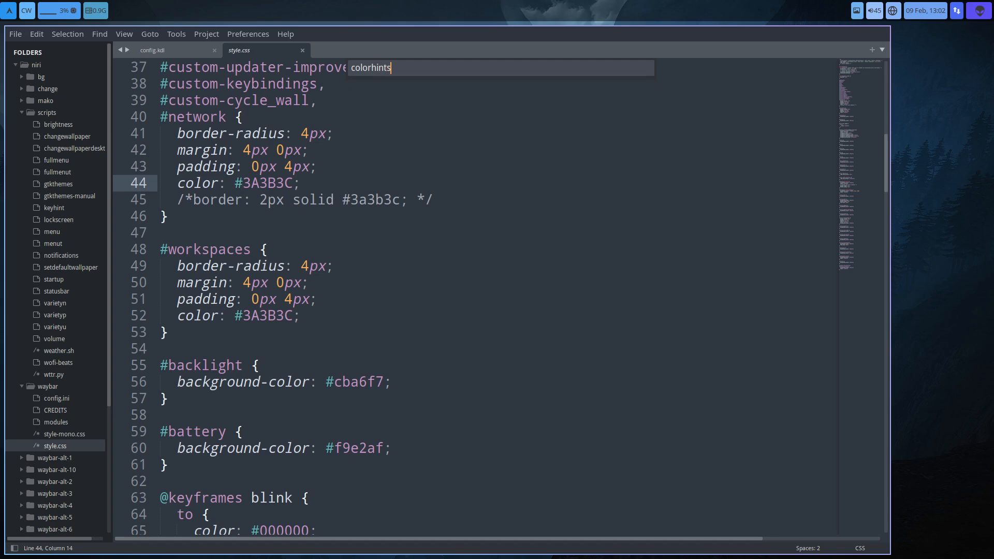
key(BackSpace)
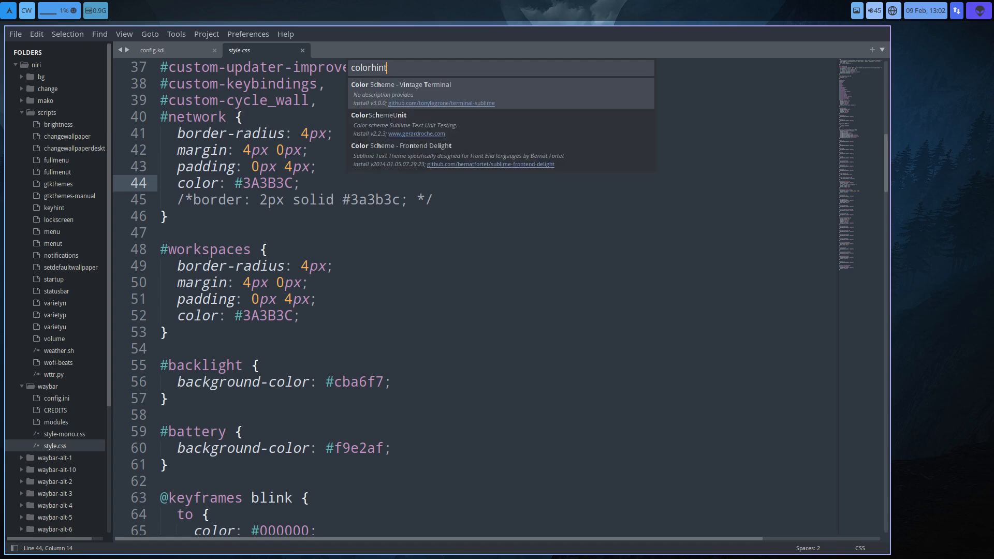
- Check the color hints in style.css for the workspaces, backlight, battery, blink and critical battery rules
click(275, 317)
click(365, 382)
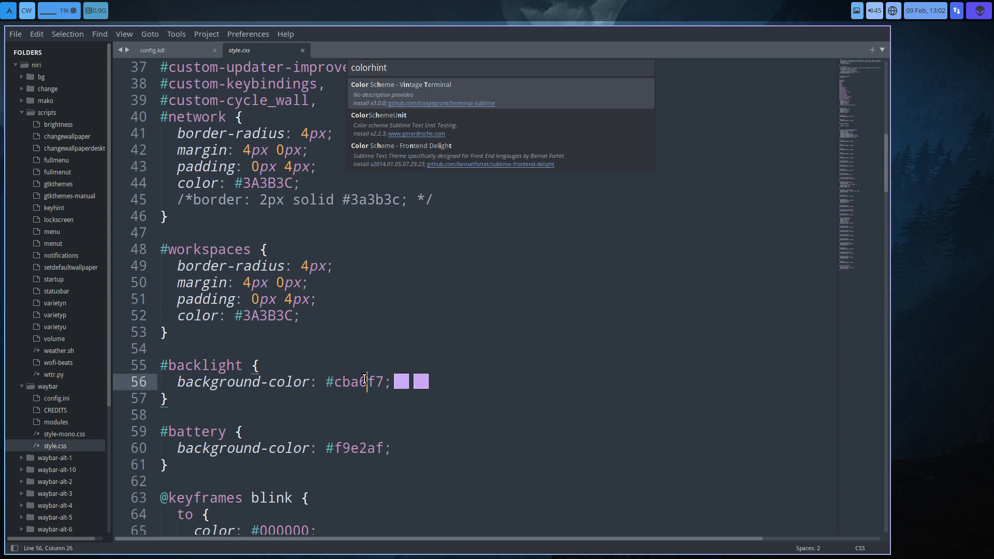
drag(360, 449, 364, 449)
scroll(357, 461, down, 4)
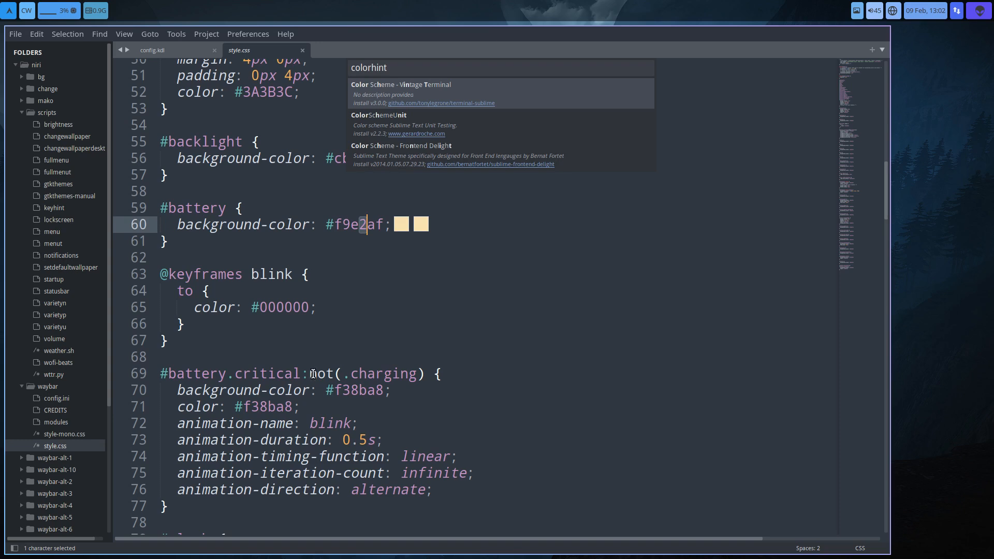
click(292, 308)
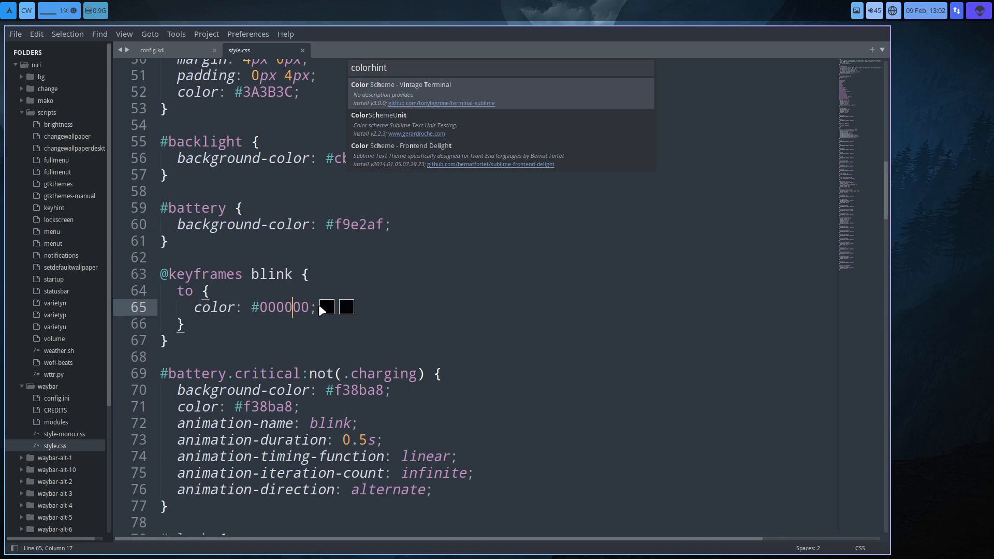
click(370, 390)
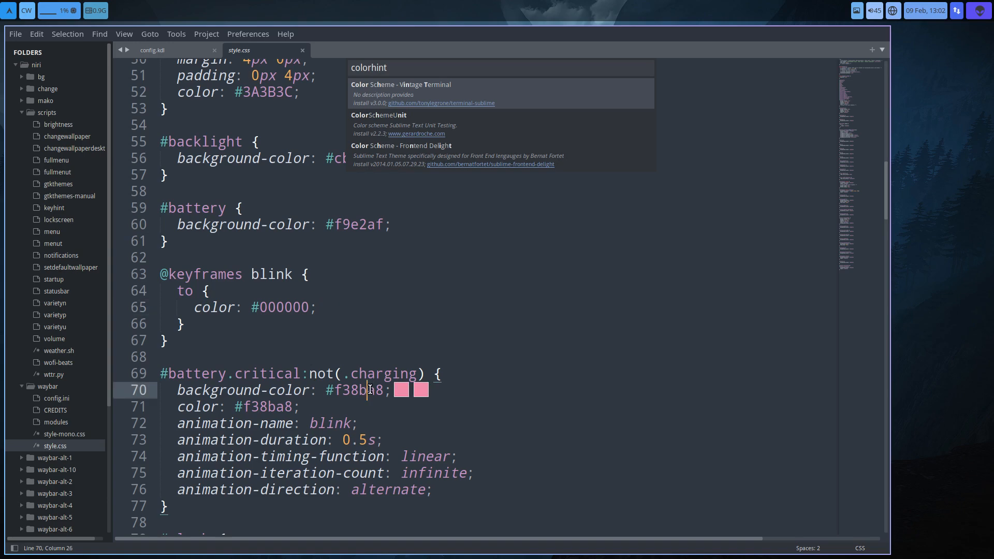
click(284, 408)
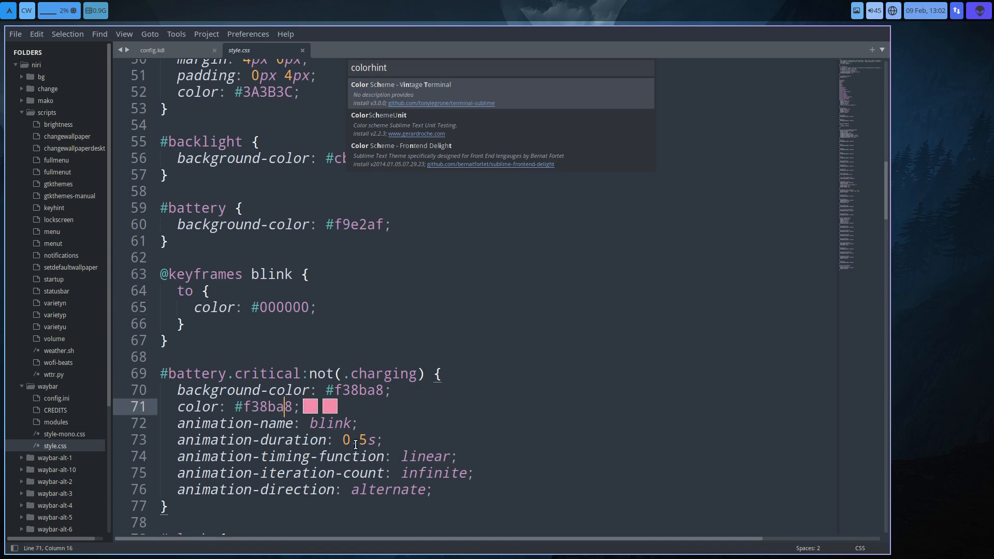
- Check the color hints for the clock, cpu, memory, disk, tray, temperature and bluetooth backgrounds, plus the tray icon effects
scroll(356, 444, down, 6)
click(370, 324)
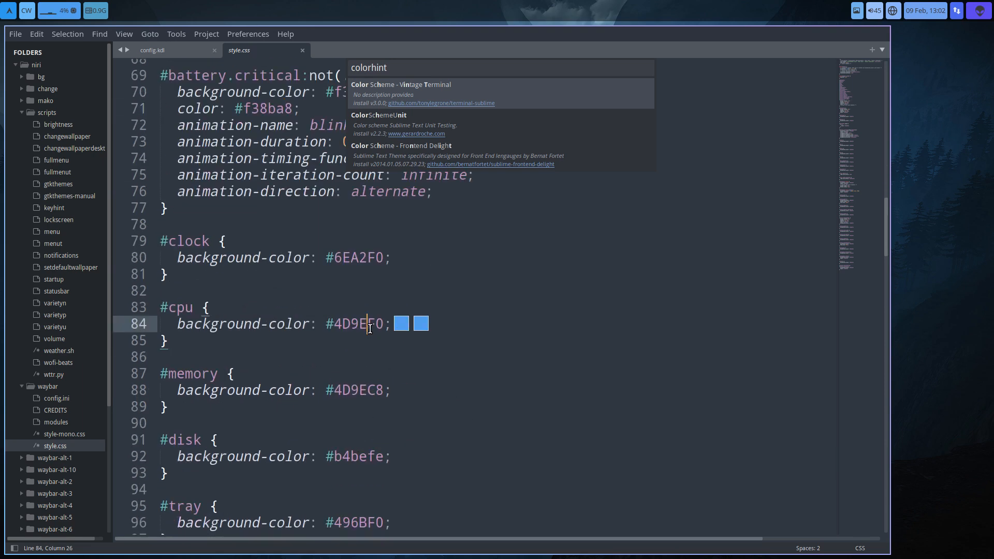
click(352, 258)
click(357, 324)
click(365, 393)
click(356, 458)
click(354, 520)
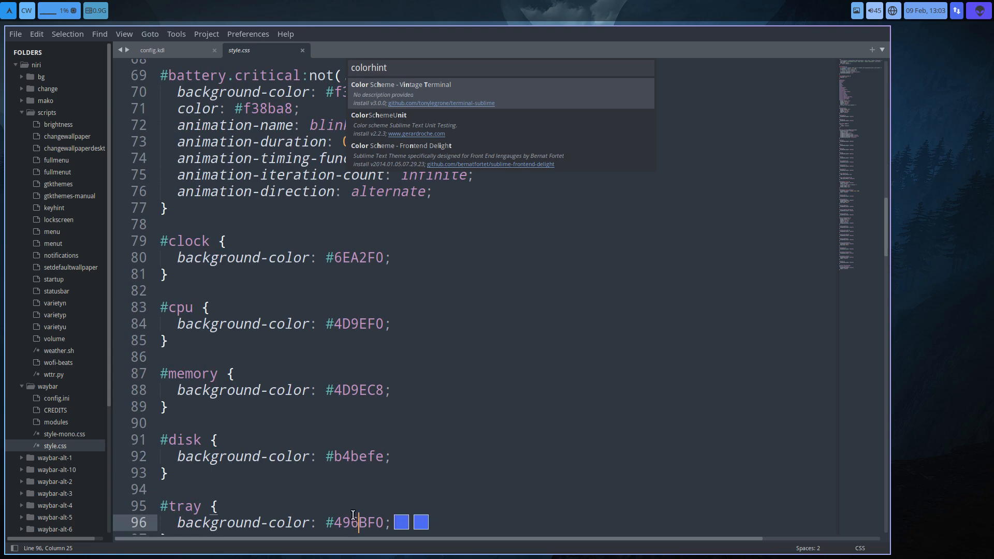
scroll(353, 515, down, 7)
click(374, 284)
click(367, 348)
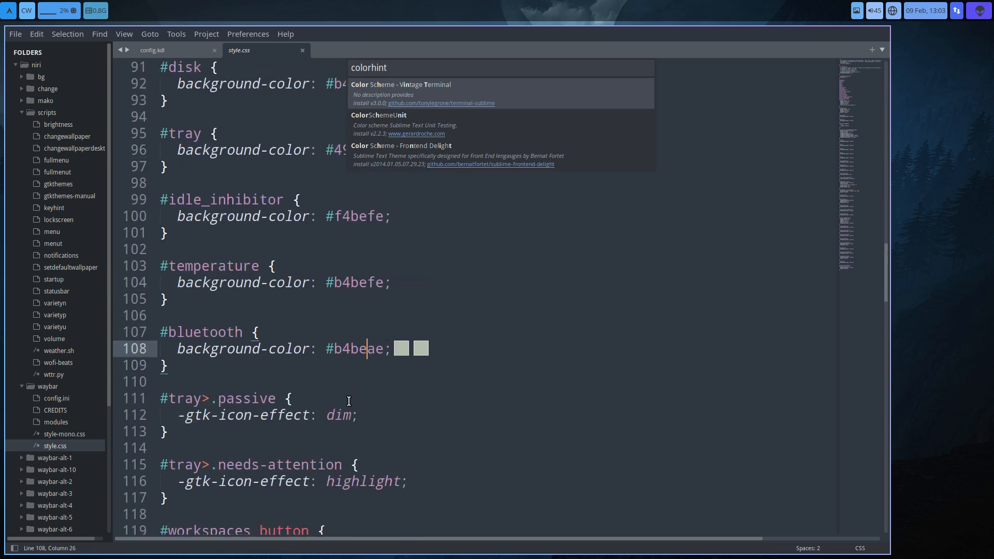
click(343, 414)
click(368, 481)
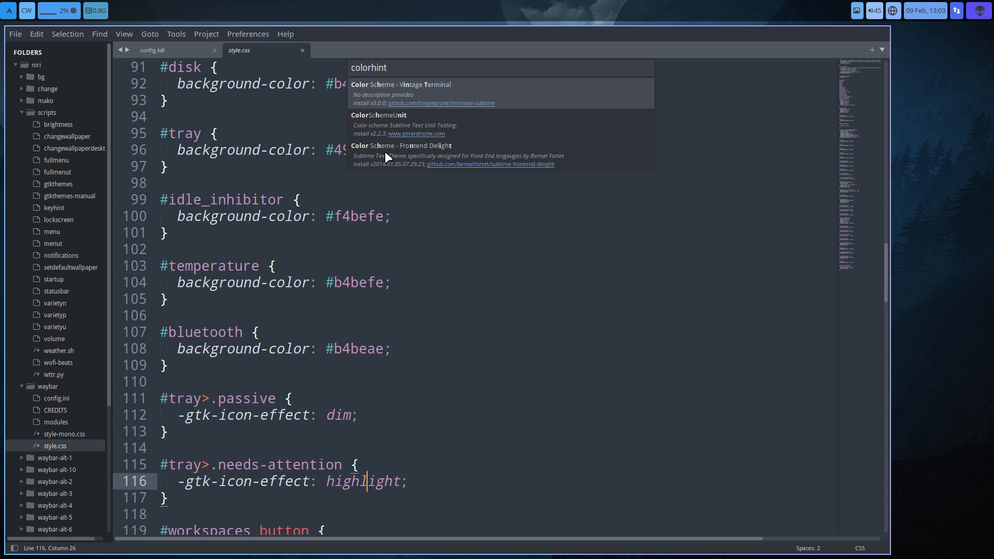
click(727, 265)
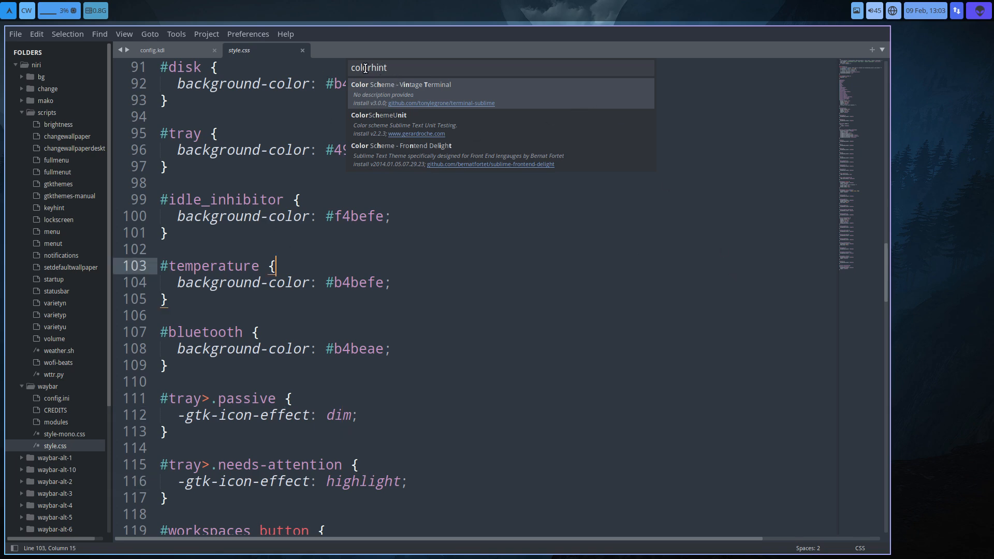
- Close style.css and dismiss the package list
click(301, 50)
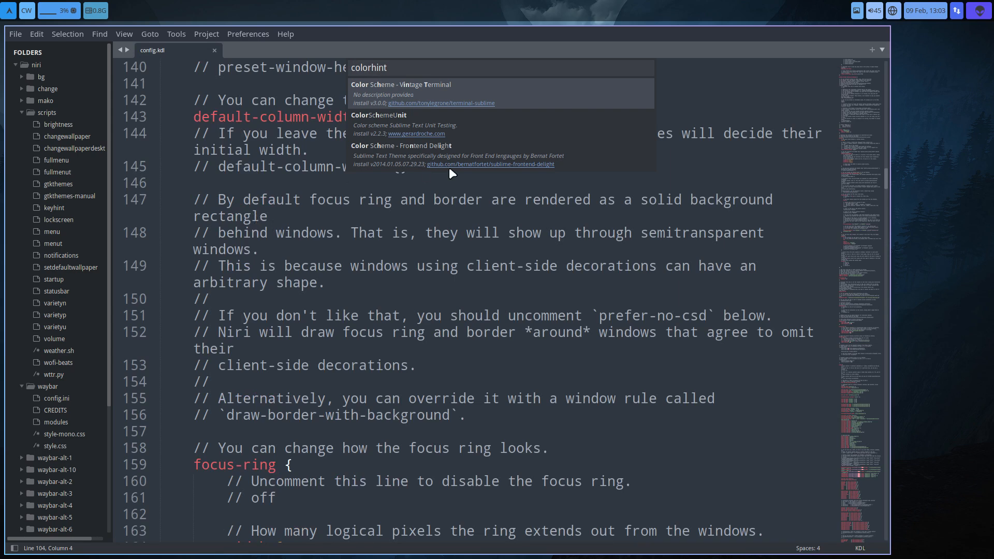
click(417, 316)
key(Escape)
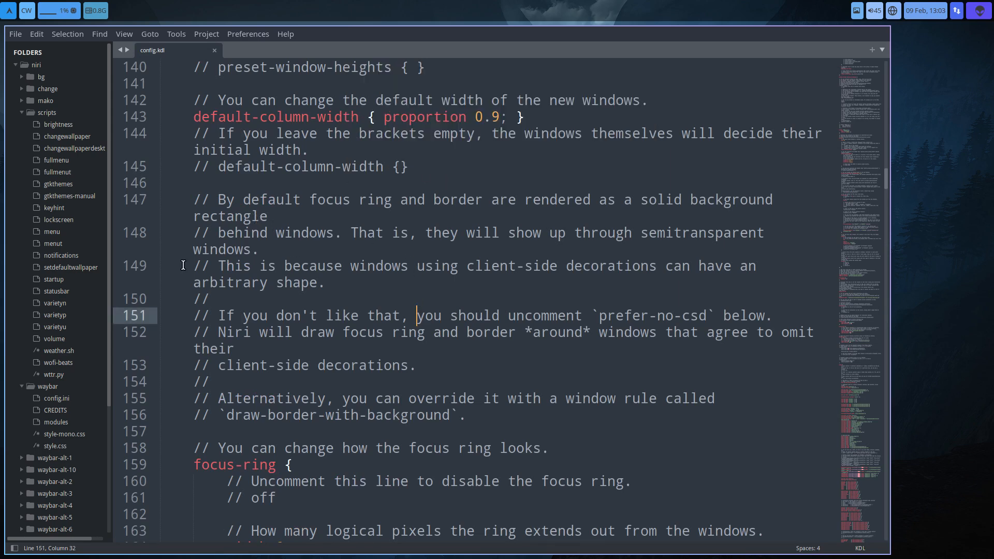
- Look through the change and bg folders' contents, and collapse them together with the scripts folder
click(20, 89)
click(20, 78)
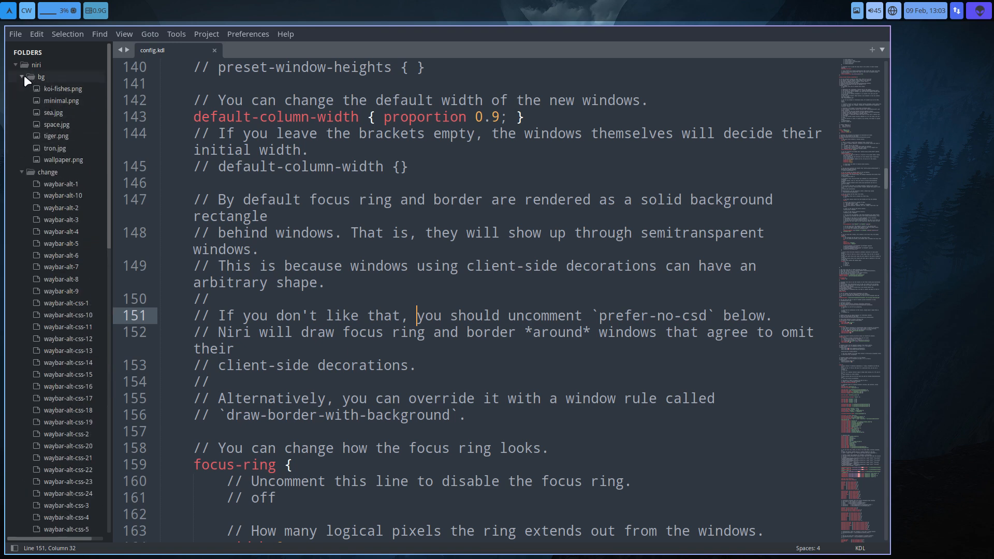
click(23, 76)
click(21, 89)
click(26, 112)
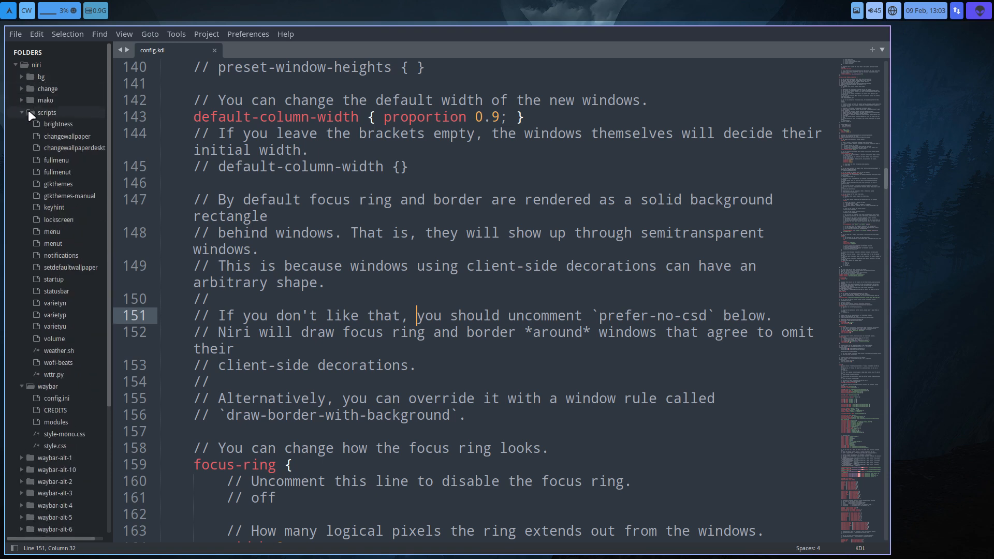
click(21, 112)
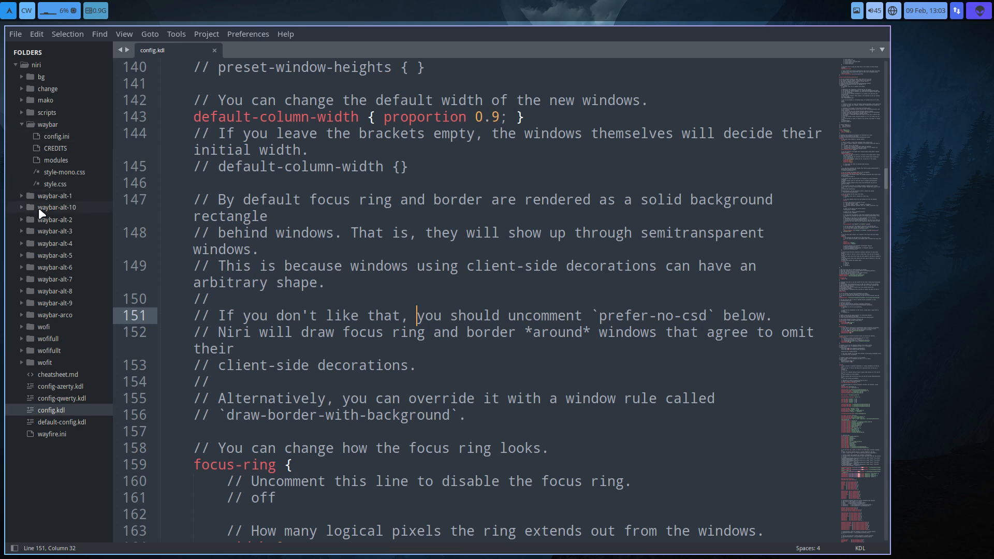
- Collapse the waybar folder, set the default-column-width proportion to 0.8 in config.kdl, and save the file
click(17, 125)
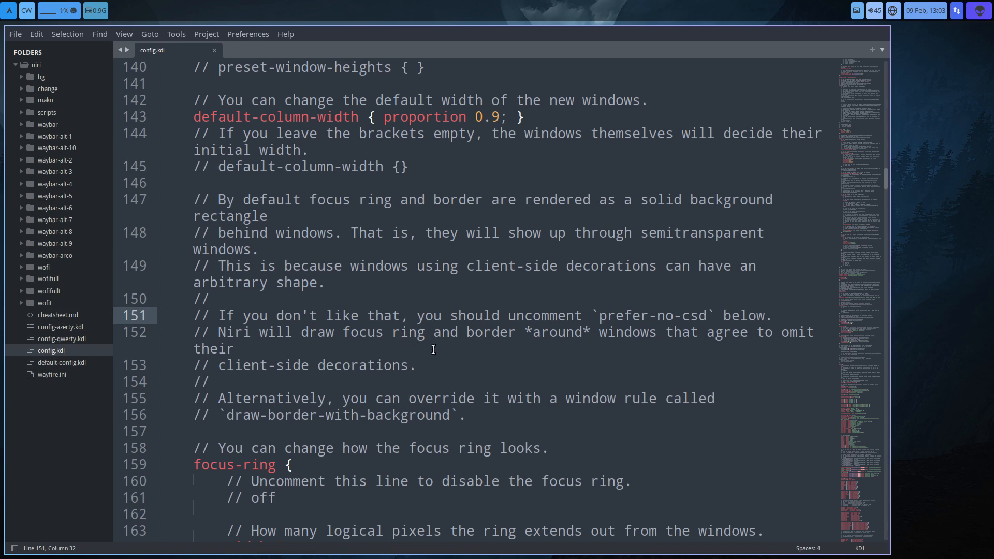
click(498, 117)
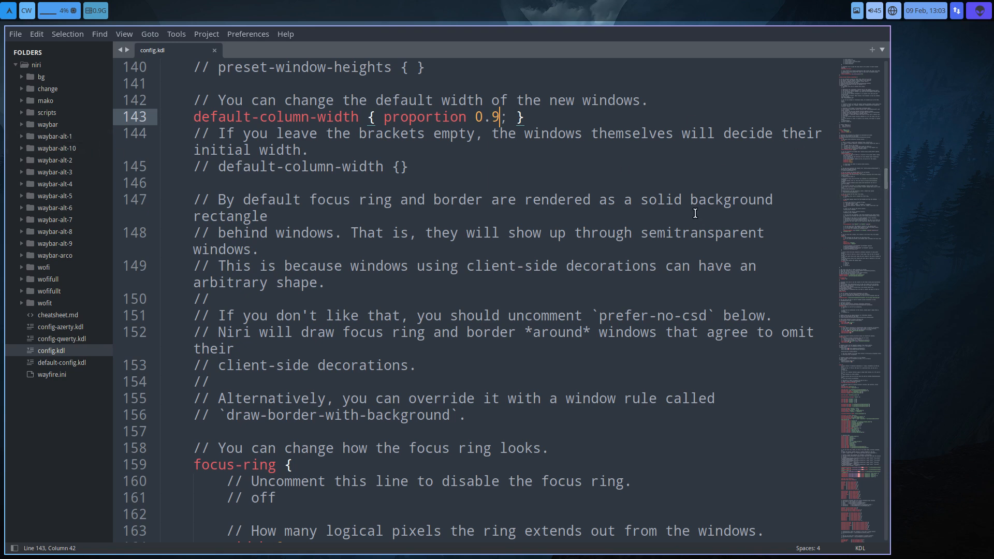
key(shift+Left)
text(8)
key(ctrl+s)
drag(235, 348, 515, 339)
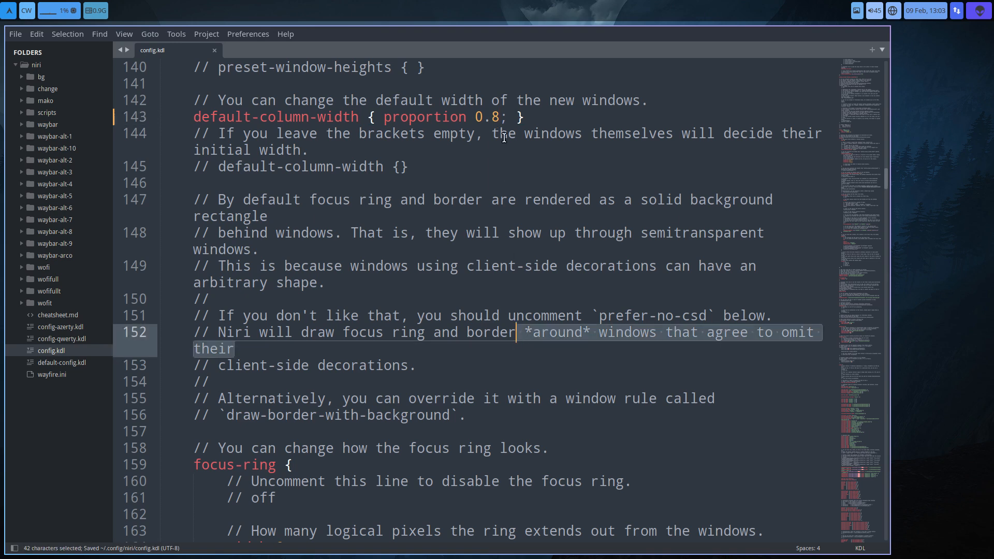
click(496, 116)
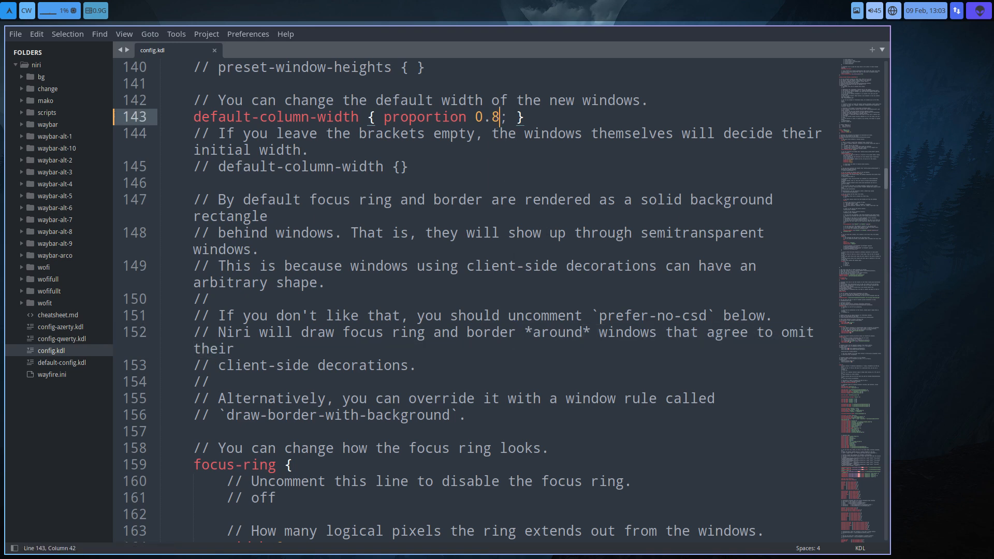
- Close the open windows, and open the file manager and a terminal in their place
key(super+q)
key(super+q)
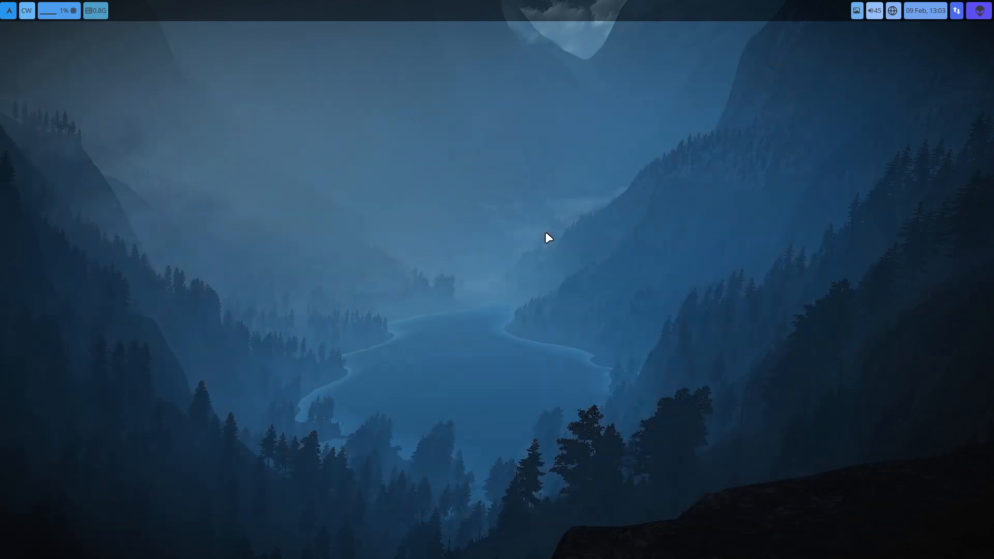
key(super+e)
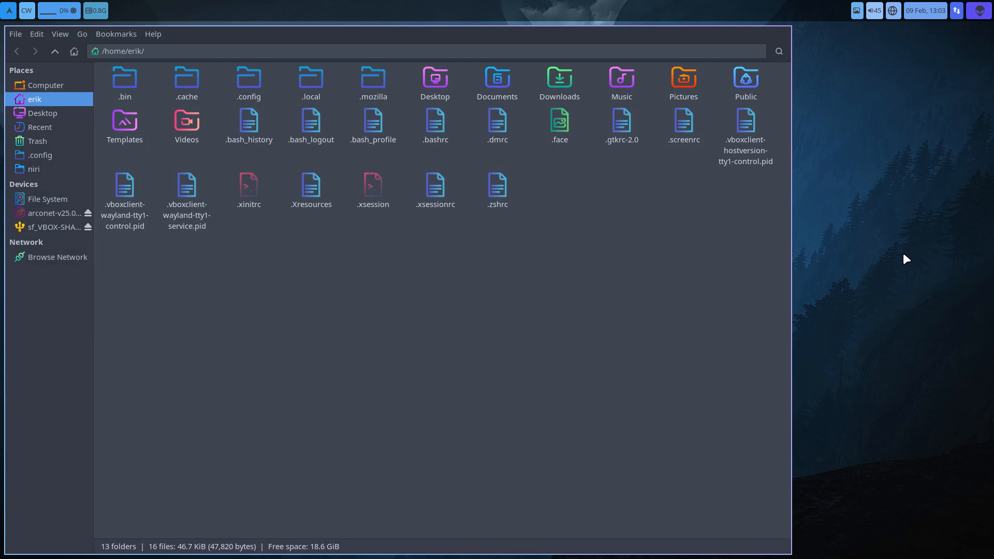
key(super+t)
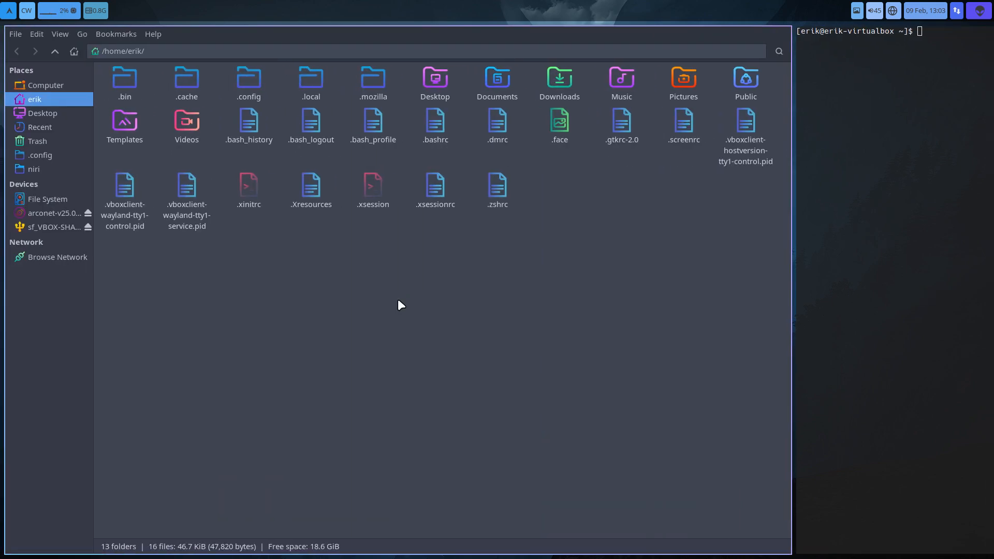
- Move the focus between the file manager and terminal columns, visit the workspace below, and return
key(super+Right)
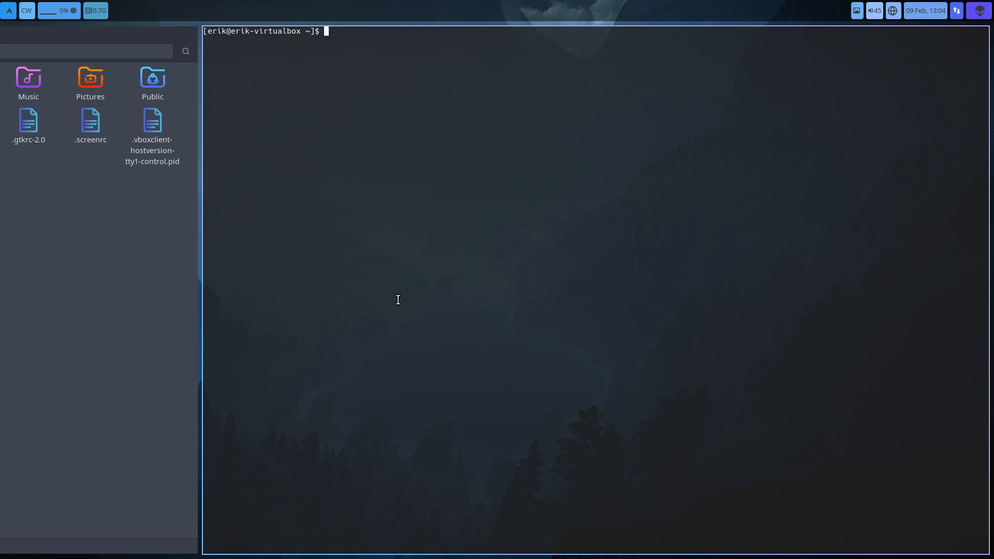
key(super+Left)
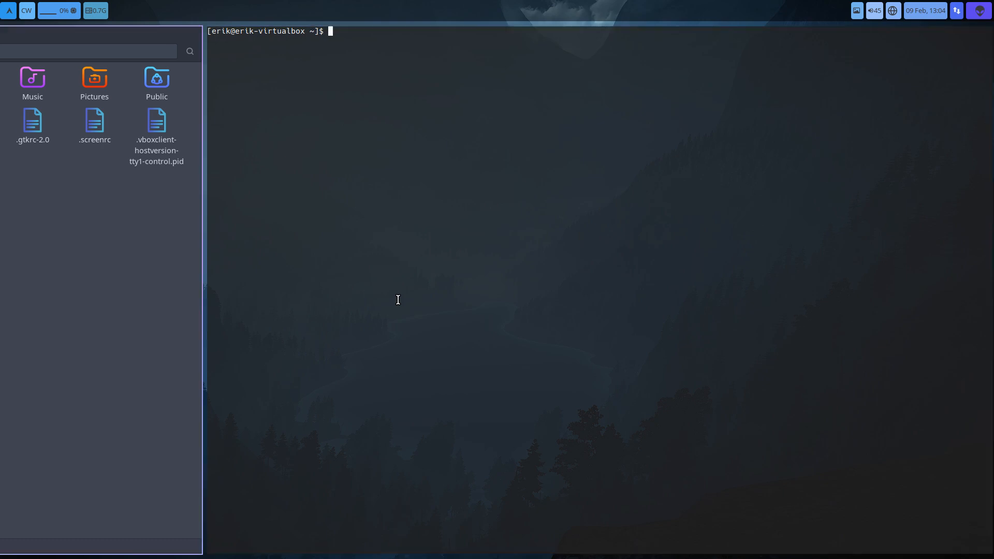
key(super+Right)
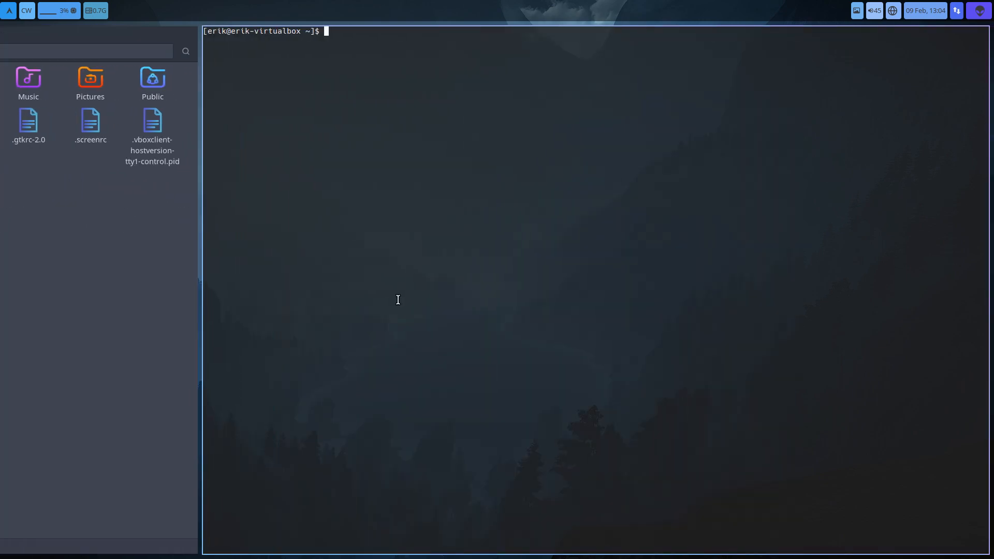
key(super+Page_Down)
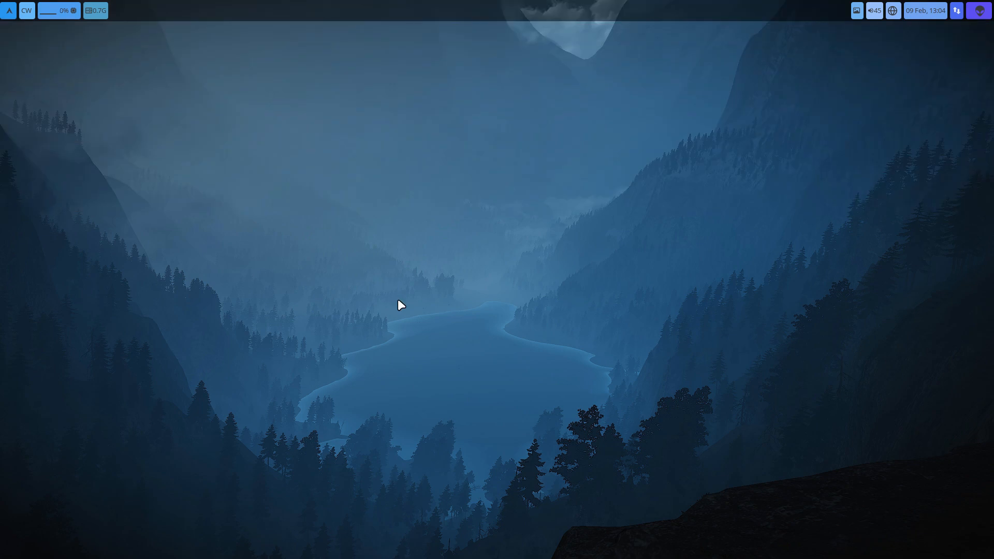
key(super+Page_Up)
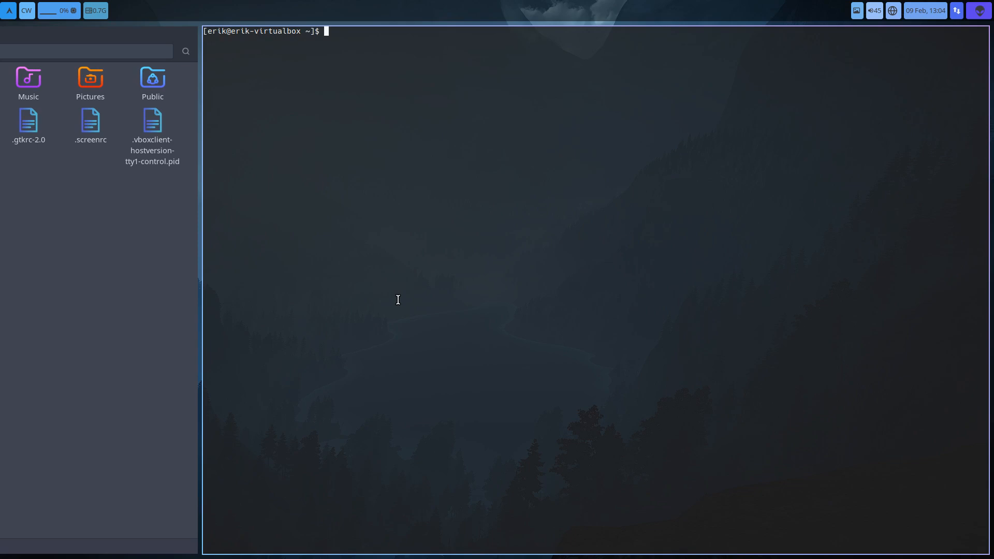
- Open three more terminal windows and move the focus back to the file manager column
key(super+Return)
key(super+Return)
key(super+Return)
key(super+Return)
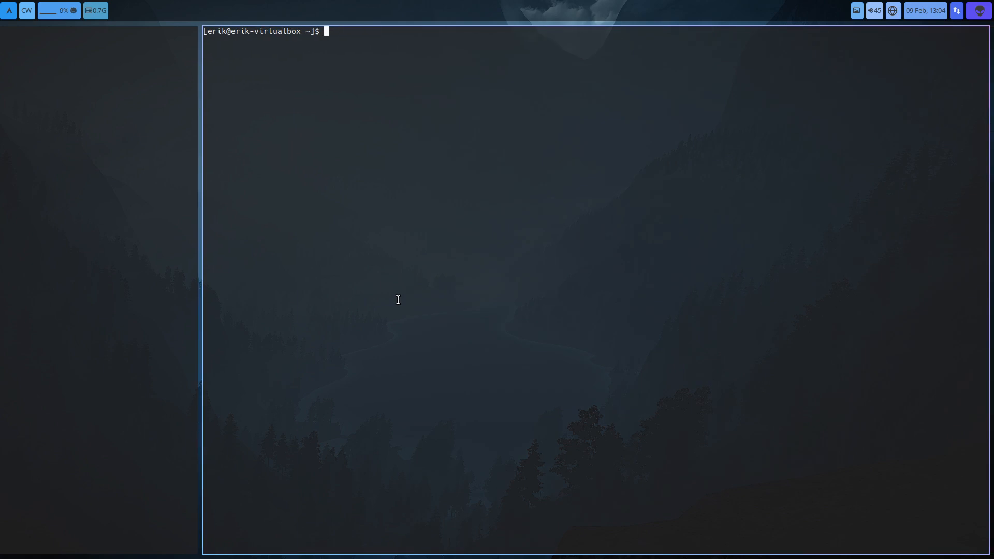
key(super+Left)
key(super+Left)
key(super+Left)
key(super+Left)
key(super+Left)
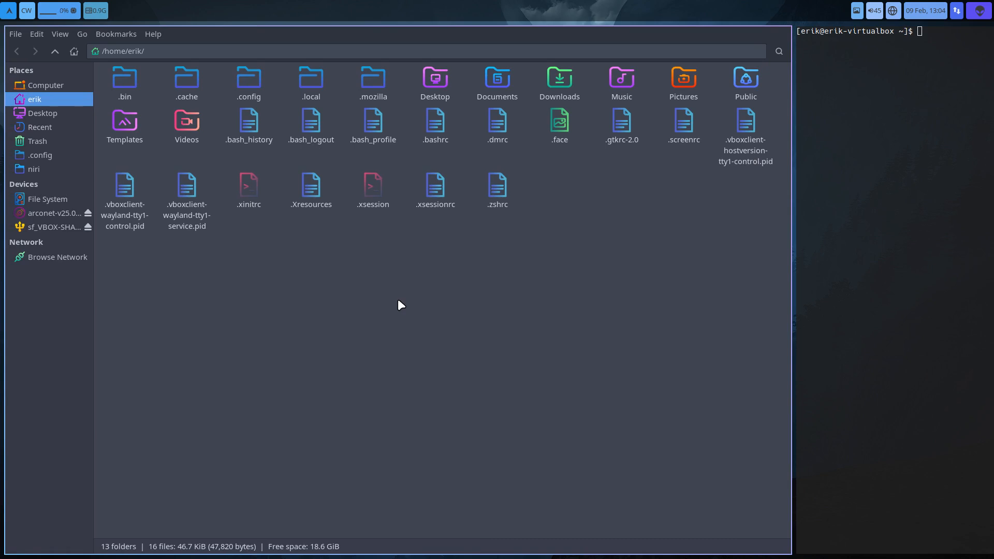
- Open Firefox on the workspace below, move its column up beside the file manager, and focus the file manager
key(super+Page_Down)
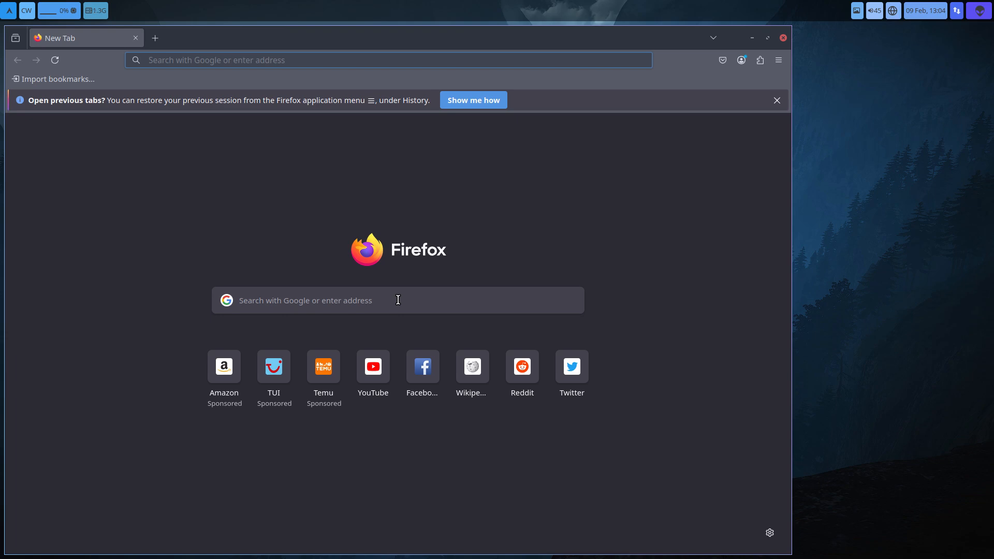
key(super+ctrl+Page_Up)
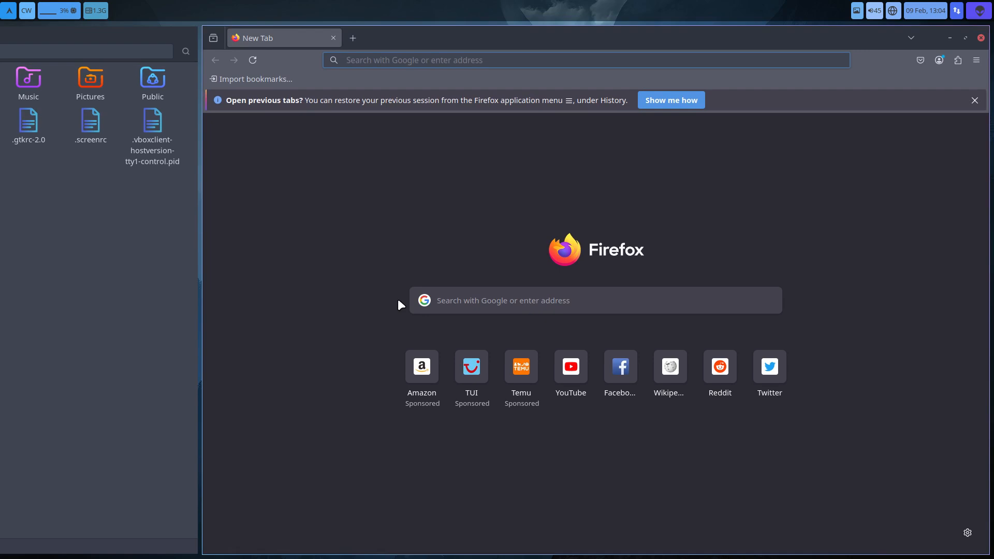
key(super+Left)
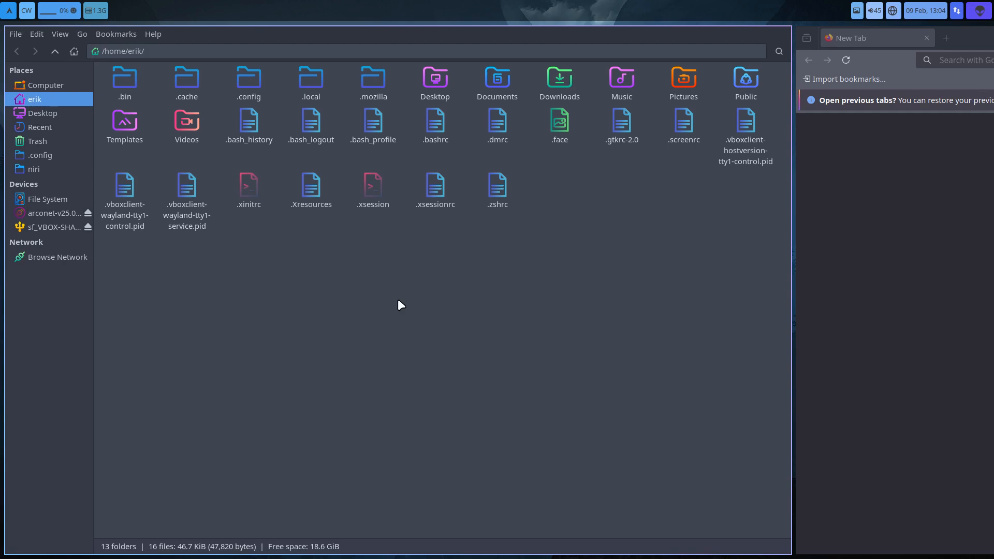
- Show the niri folder in the file manager, and launch Sublime Text on workspace 2
click(47, 169)
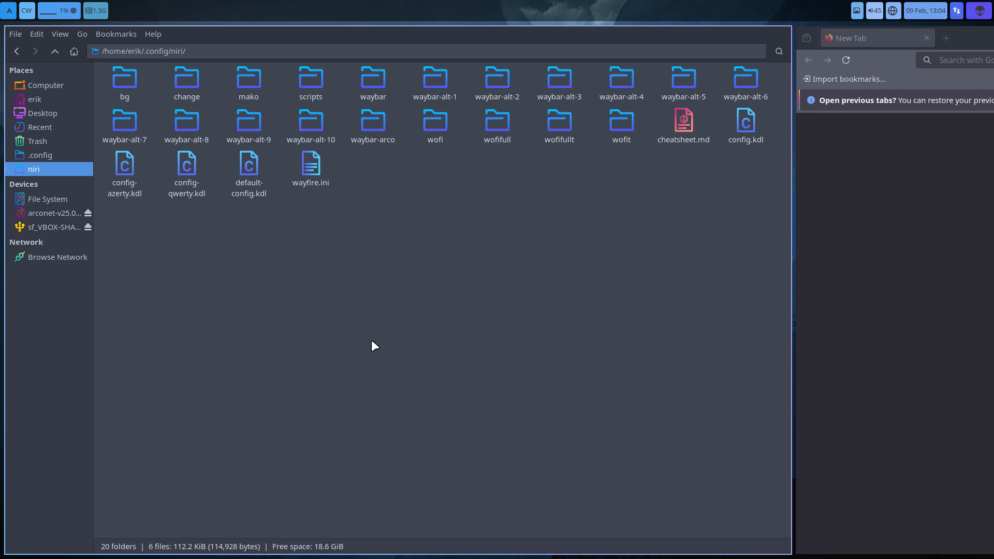
key(super+2)
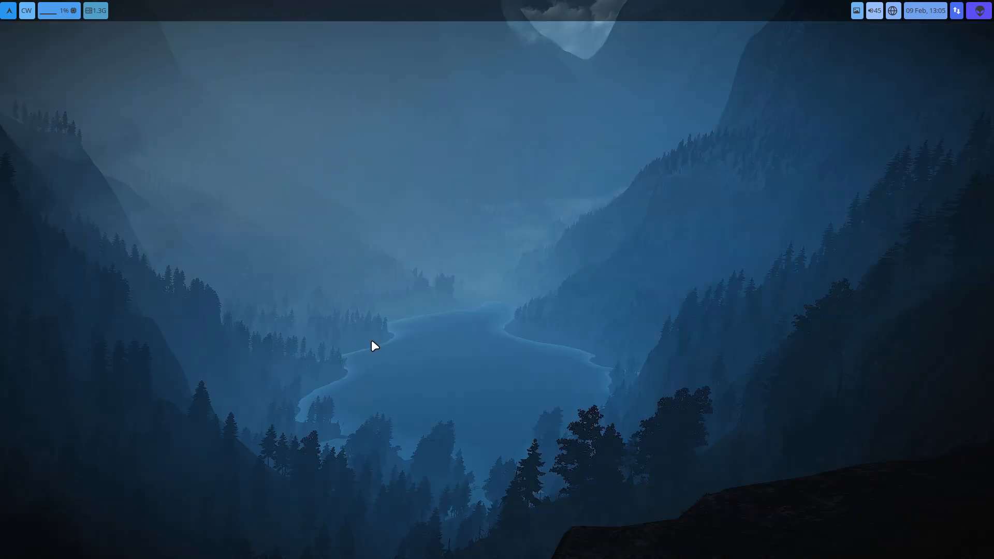
key(super+d)
text(sub)
key(Return)
- Close the Package Control Messages tab and dismiss the Package Control notice about migrated dependencies
scroll(371, 340, down, 20)
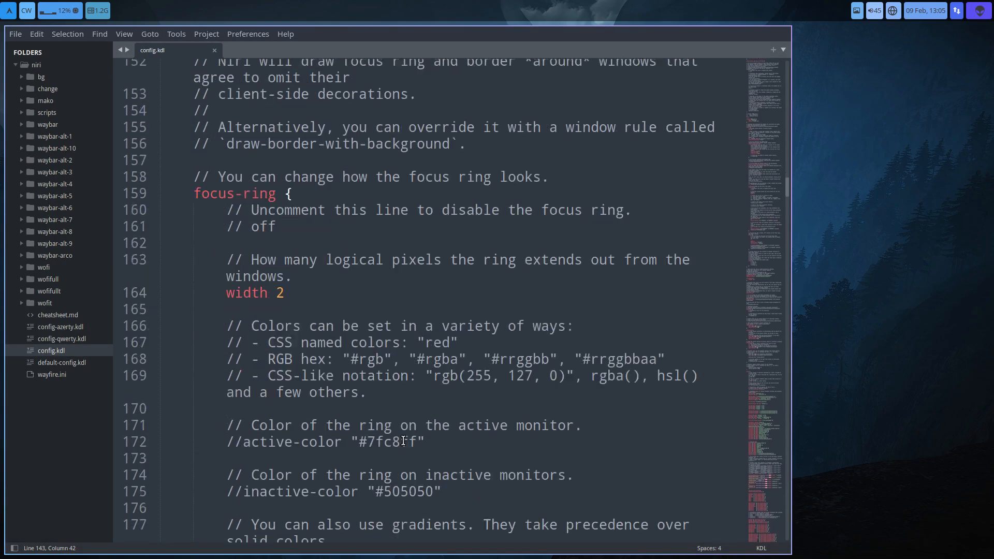
scroll(404, 441, down, 17)
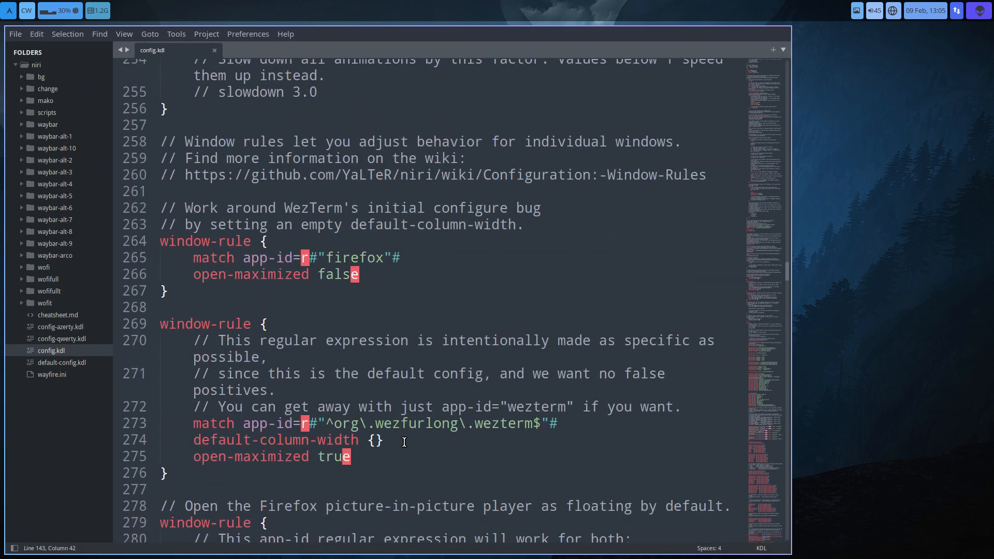
scroll(404, 442, down, 10)
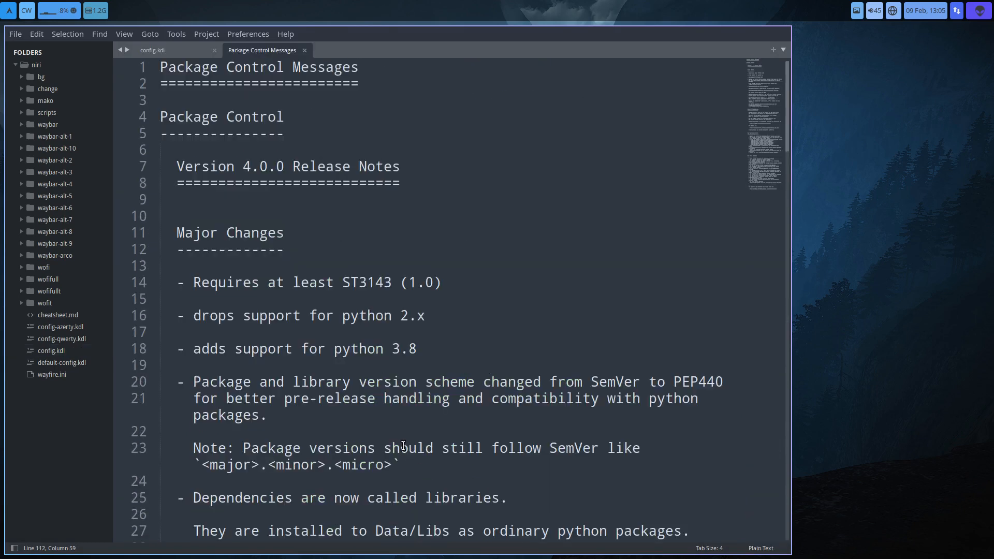
click(304, 50)
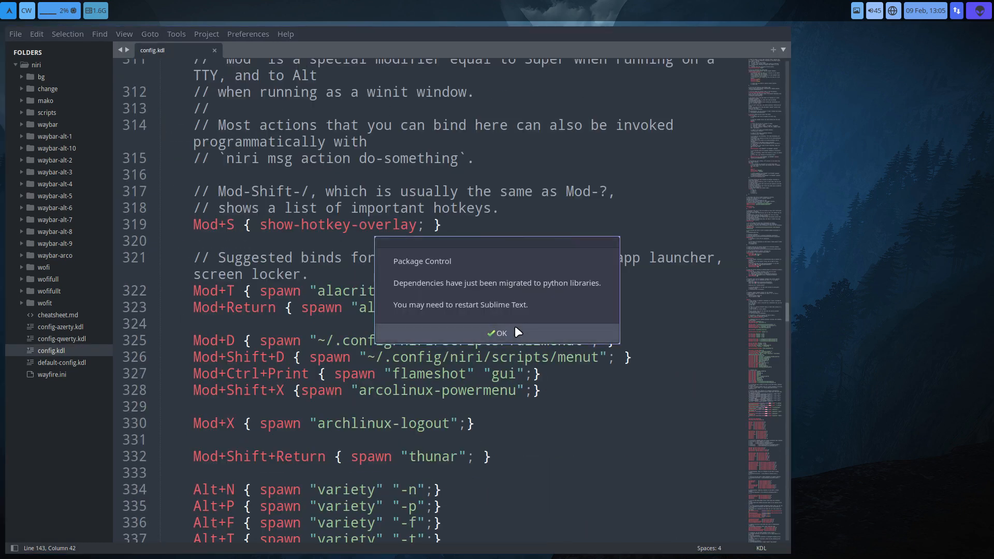
click(500, 333)
- Review the config.kdl key bindings for launching apps, function keys, column and monitor focus, and workspace movement
scroll(517, 331, down, 14)
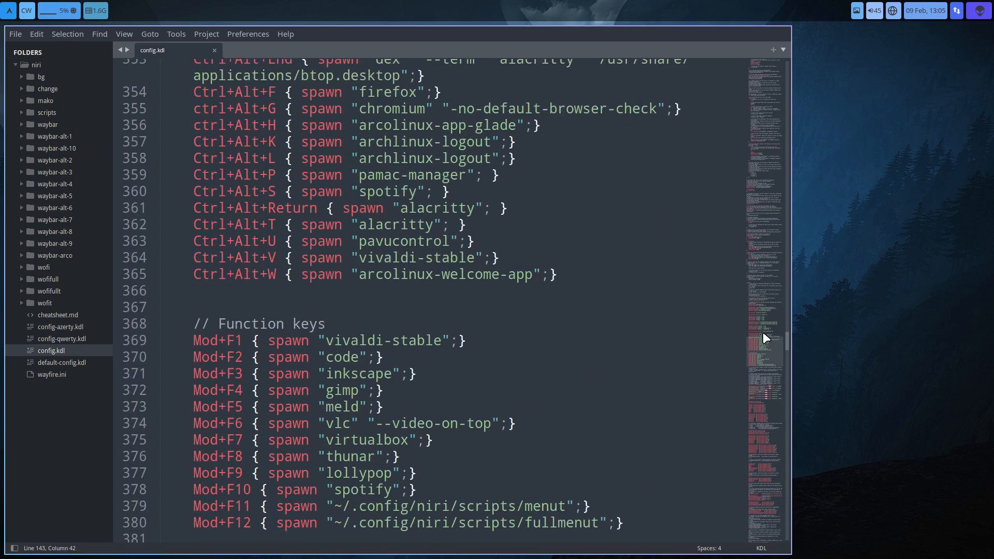
drag(762, 333, 769, 388)
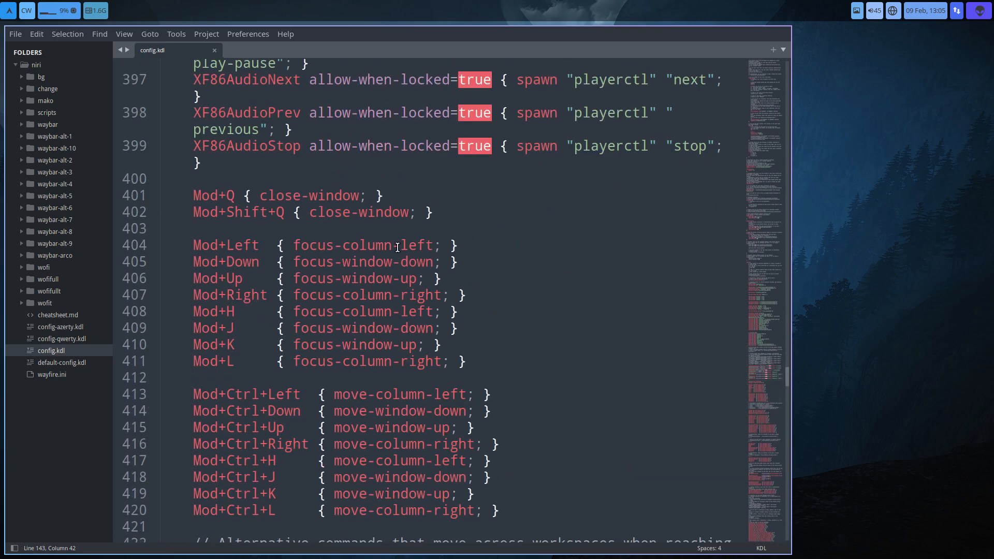
scroll(363, 400, down, 10)
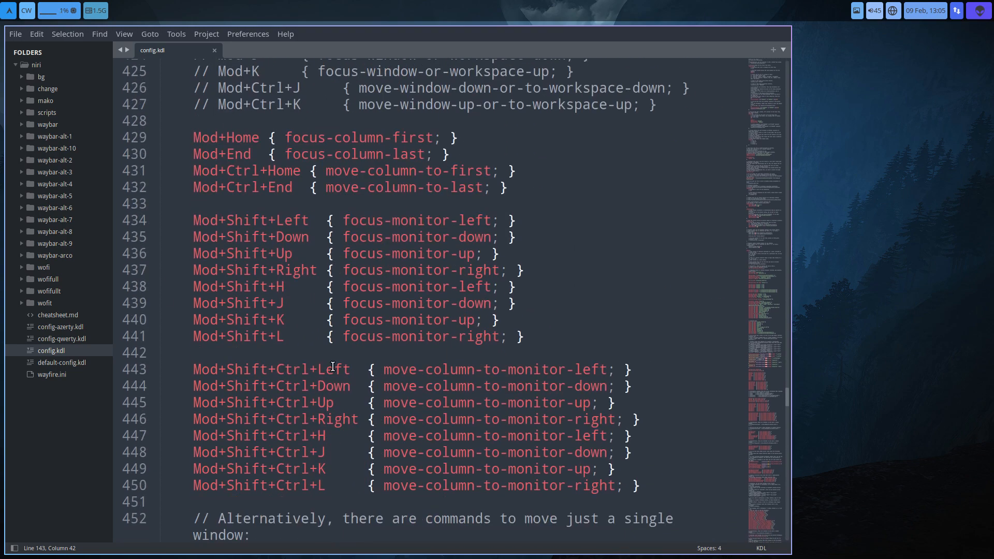
scroll(332, 366, down, 9)
scroll(333, 367, down, 4)
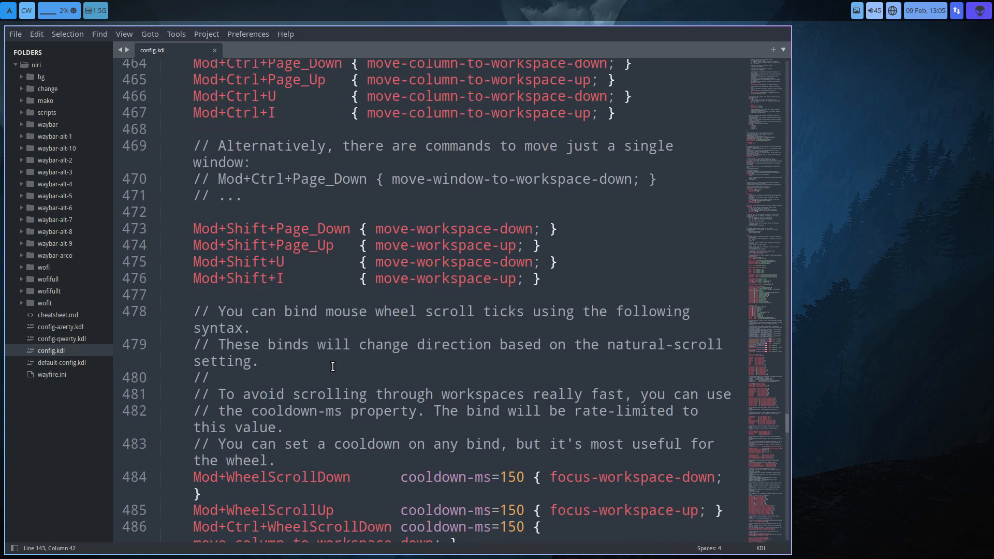
scroll(333, 367, down, 6)
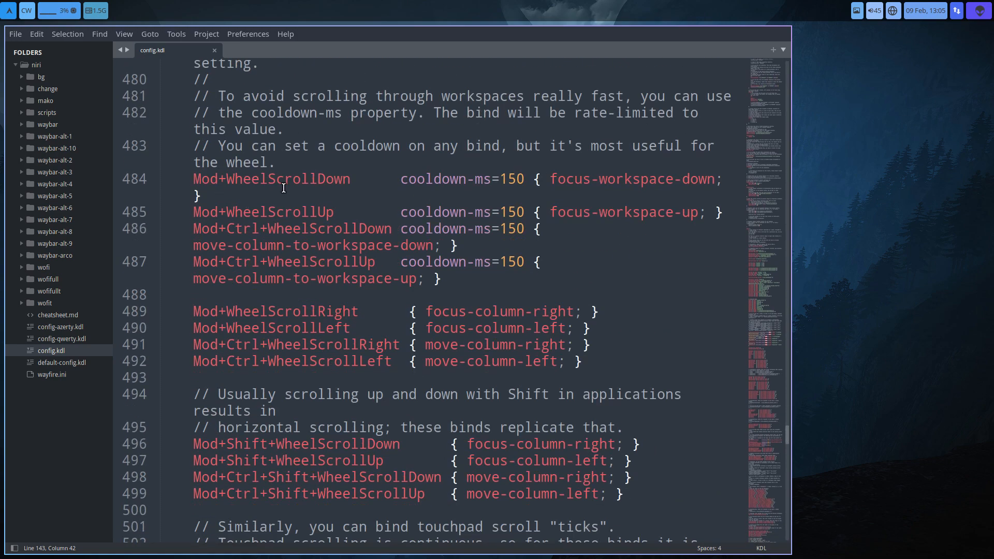
- Try the Mod+WheelScrollDown and Mod+WheelScrollUp bindings by switching back and forth between the workspaces
scroll(322, 255, down, 1)
scroll(323, 256, up, 2)
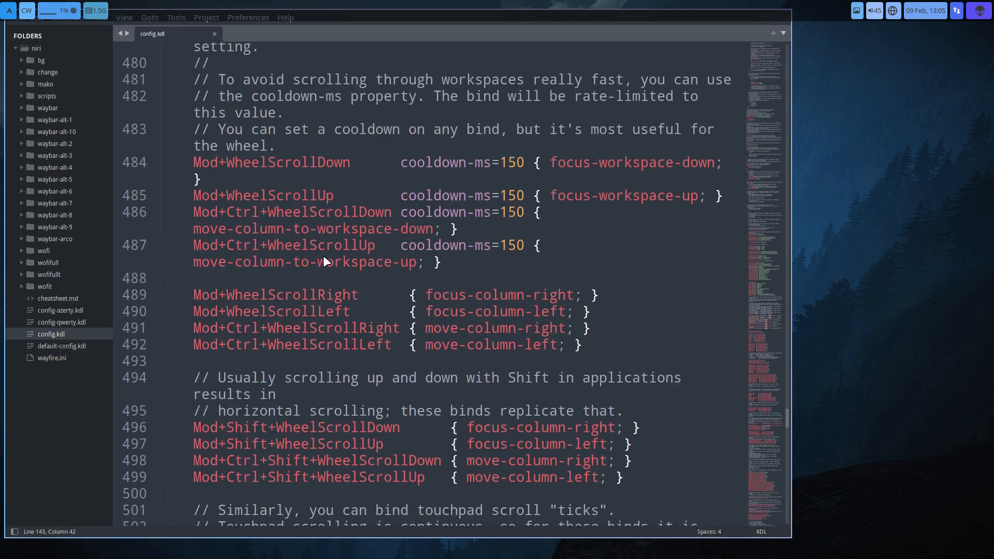
scroll(323, 256, down, 2)
scroll(324, 257, up, 1)
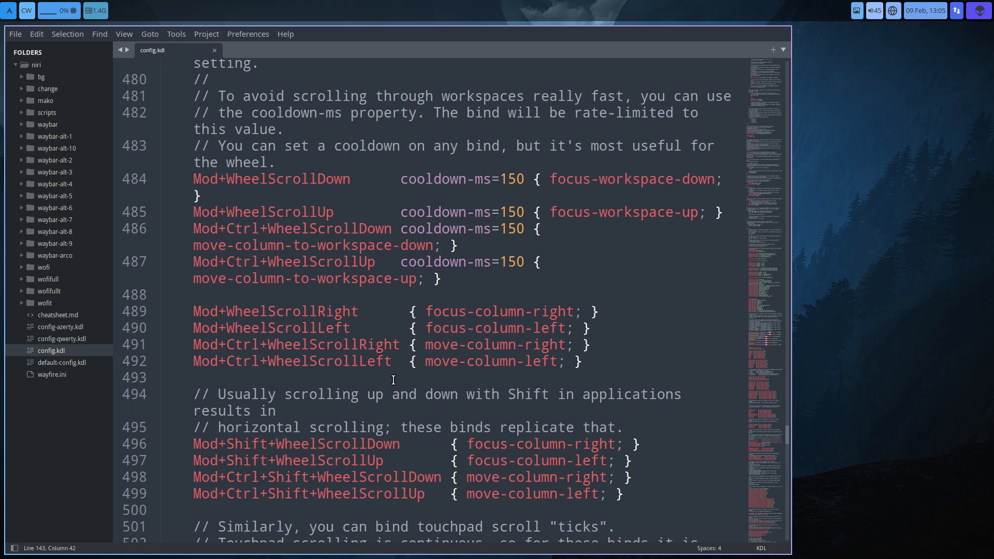
scroll(390, 358, up, 1)
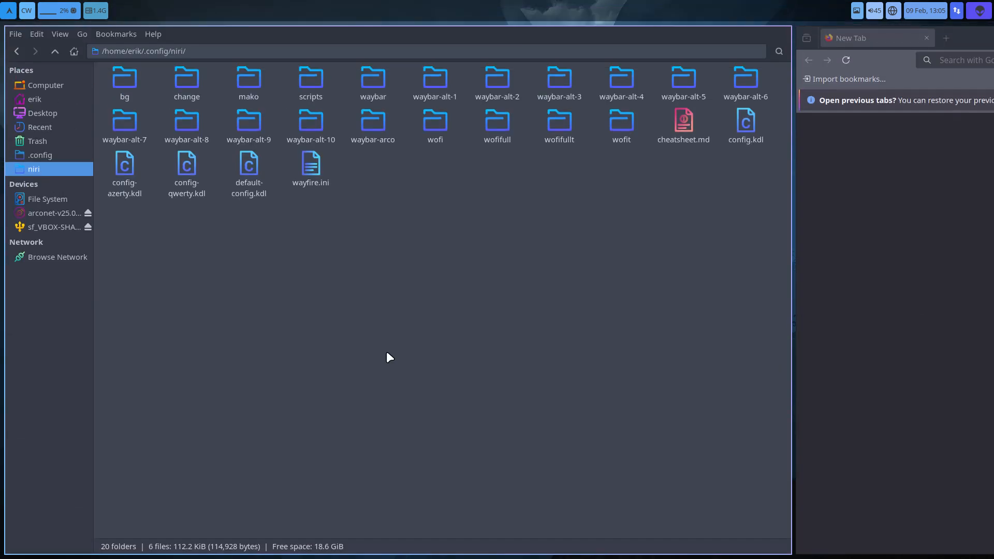
scroll(387, 355, down, 1)
scroll(387, 355, up, 1)
scroll(685, 381, down, 1)
scroll(683, 384, up, 1)
scroll(421, 296, down, 2)
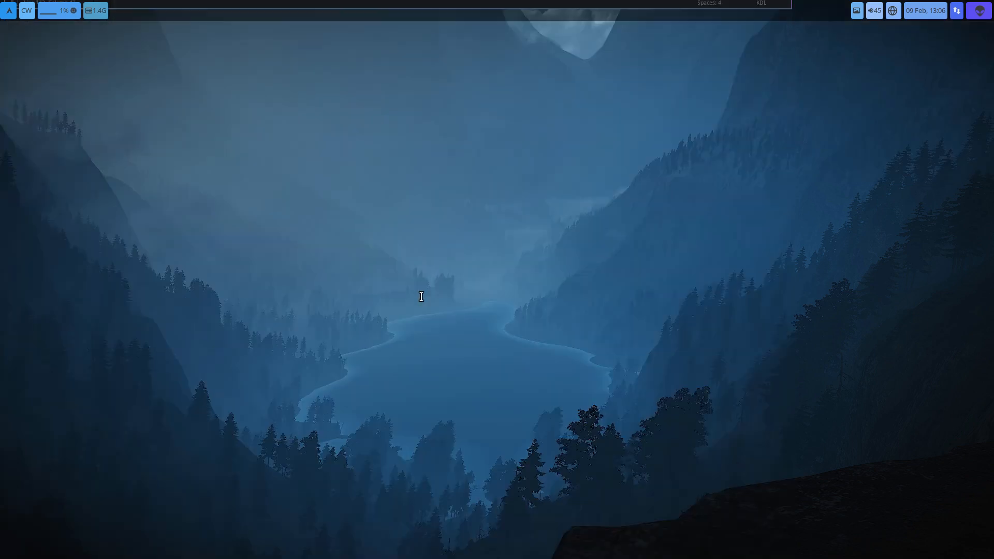
scroll(421, 296, up, 1)
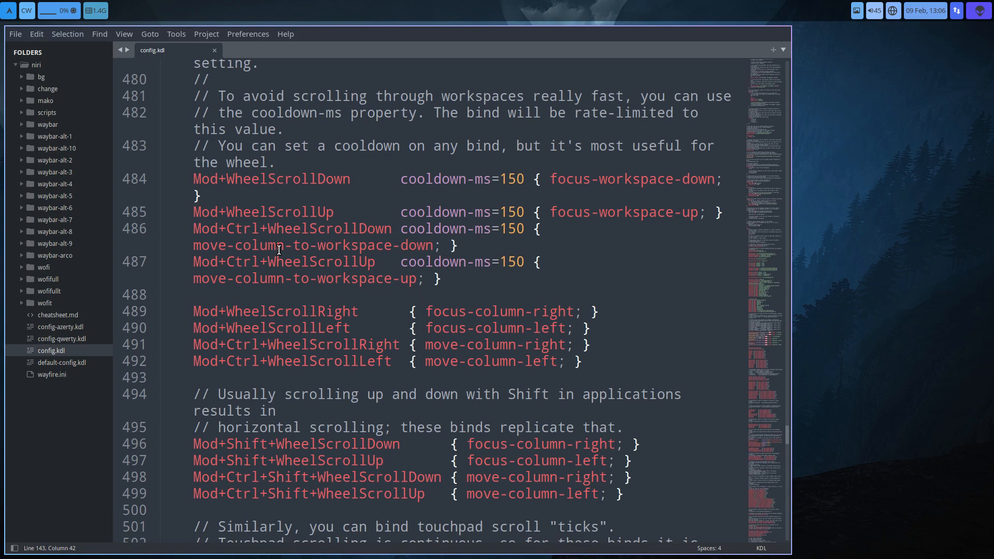
- Examine the touchpad scroll bindings and the focus-workspace and move-column-to-workspace bindings for workspaces 1 to 9
scroll(275, 290, down, 5)
scroll(274, 291, down, 13)
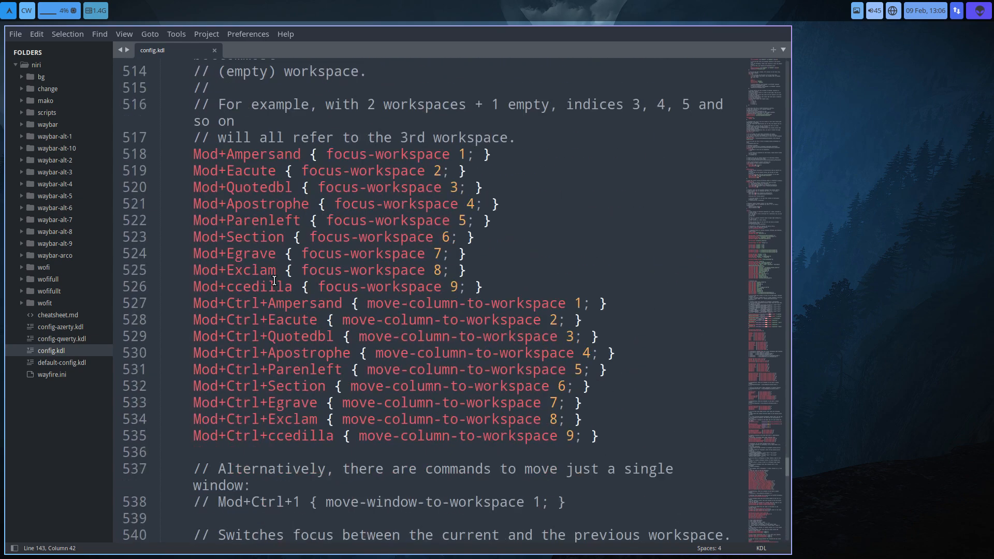
scroll(274, 280, up, 7)
scroll(274, 281, down, 3)
scroll(275, 281, up, 4)
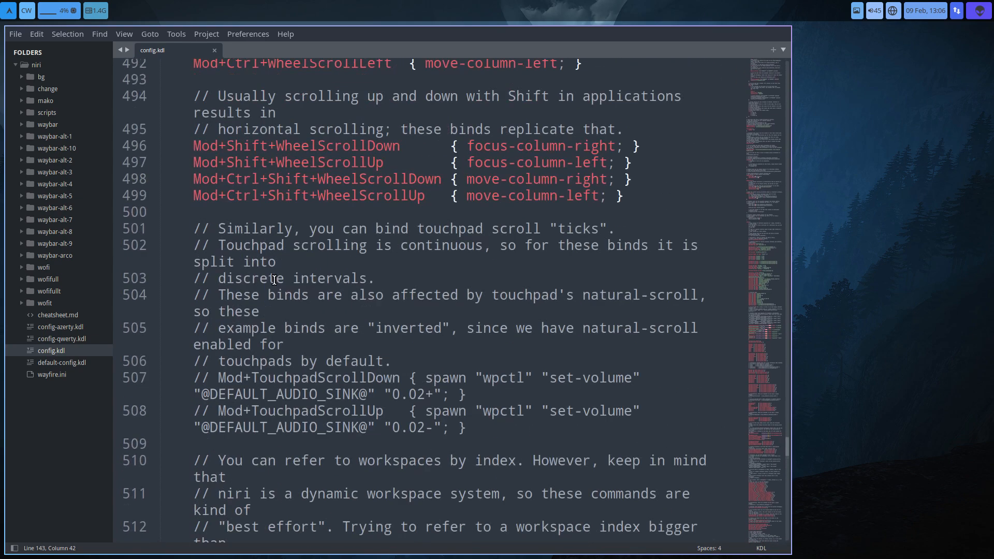
- Review the config.kdl bindings for focusing workspaces, moving columns, consuming or expelling windows, resizing columns, taking screenshots and quitting
scroll(275, 279, down, 5)
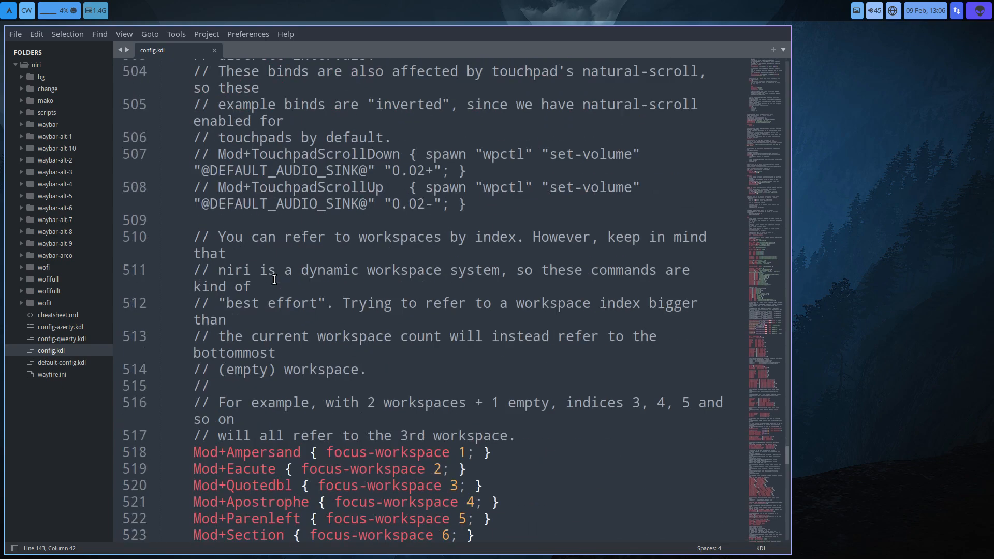
scroll(275, 279, down, 18)
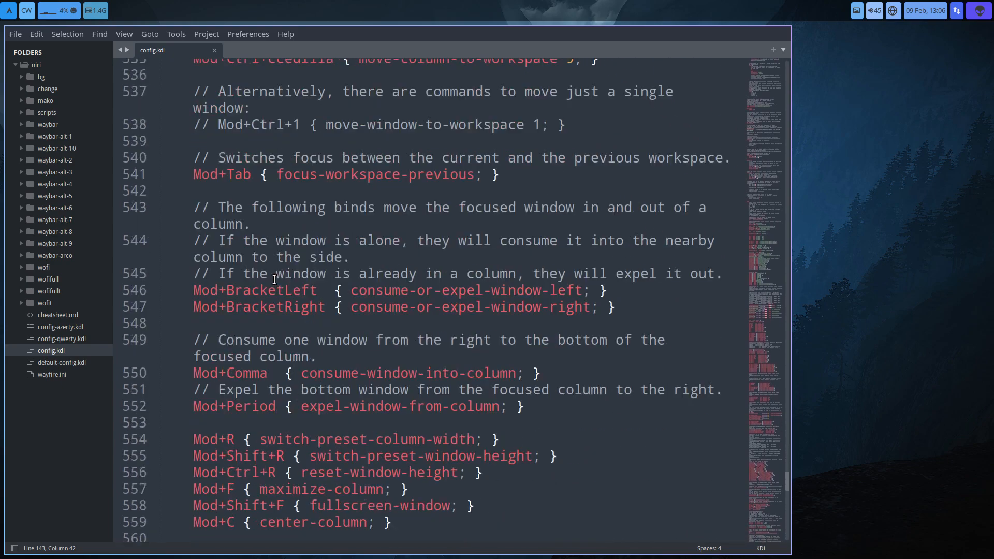
scroll(274, 280, down, 16)
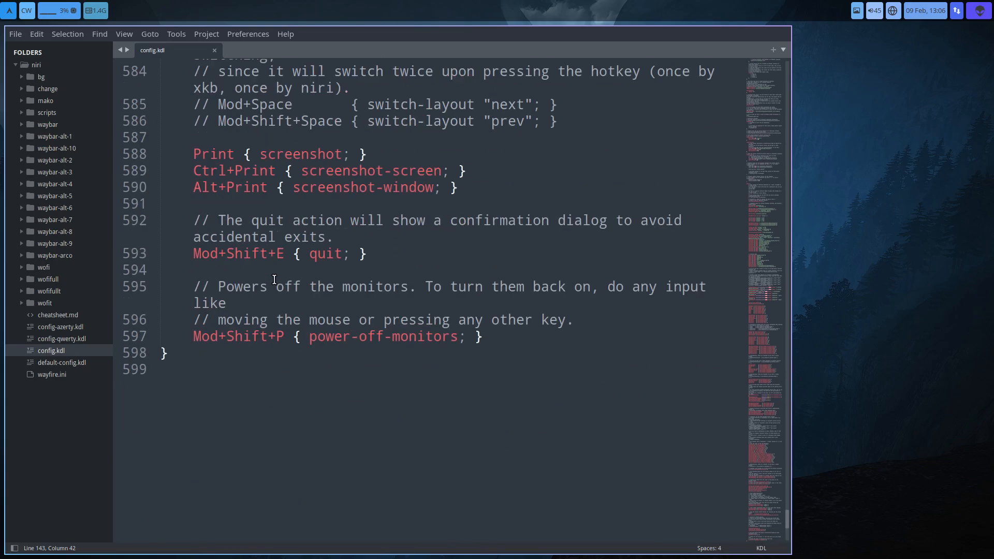
scroll(274, 279, up, 20)
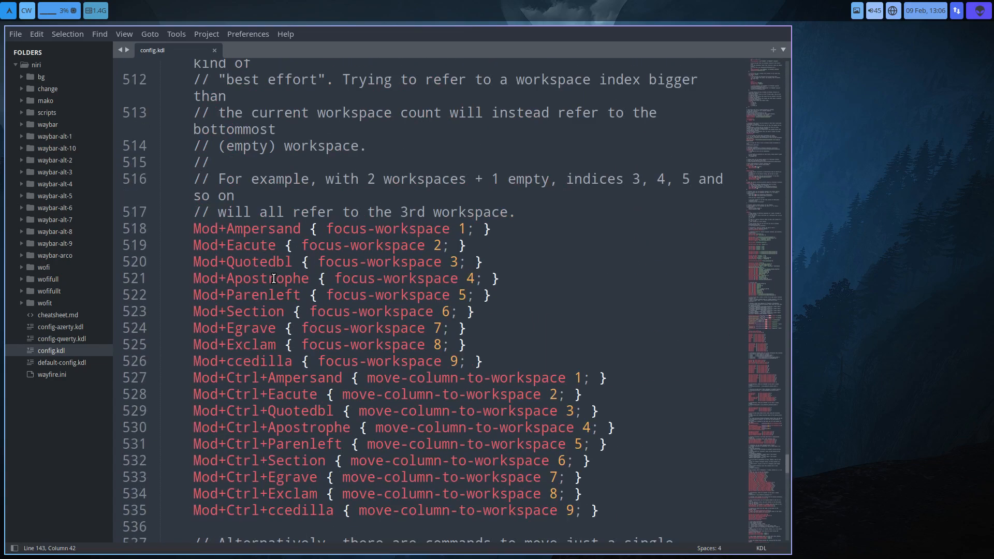
scroll(275, 279, up, 20)
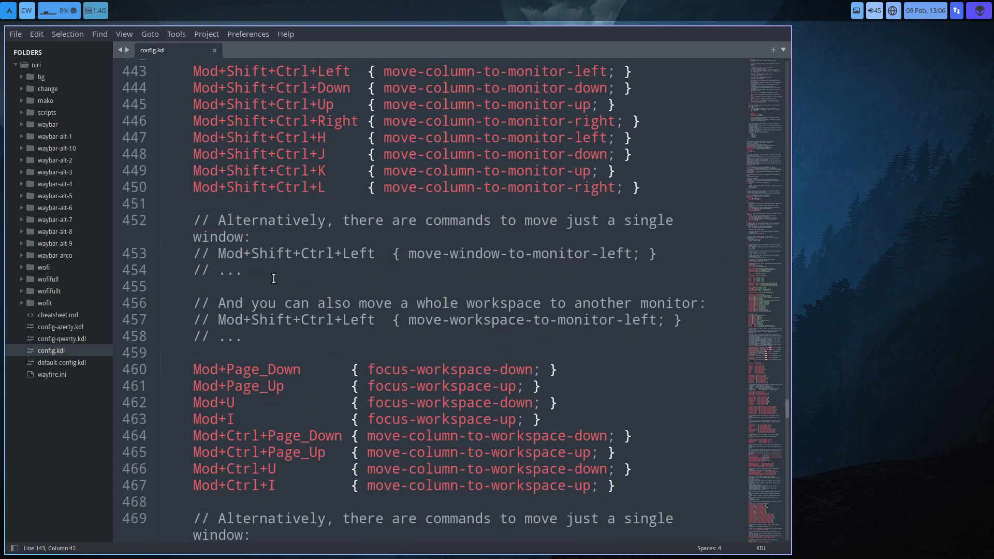
scroll(273, 278, up, 12)
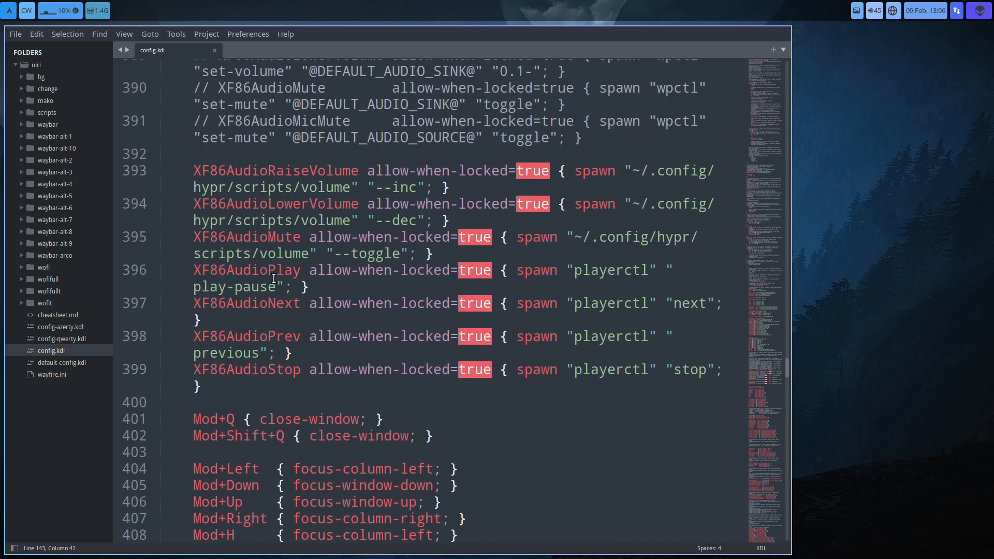
- Examine the commented volume key examples, the active XF86Audio bindings, and the function-key, Ctrl+Alt and variety bindings up to the start of the binds section
scroll(273, 279, up, 6)
scroll(274, 278, down, 4)
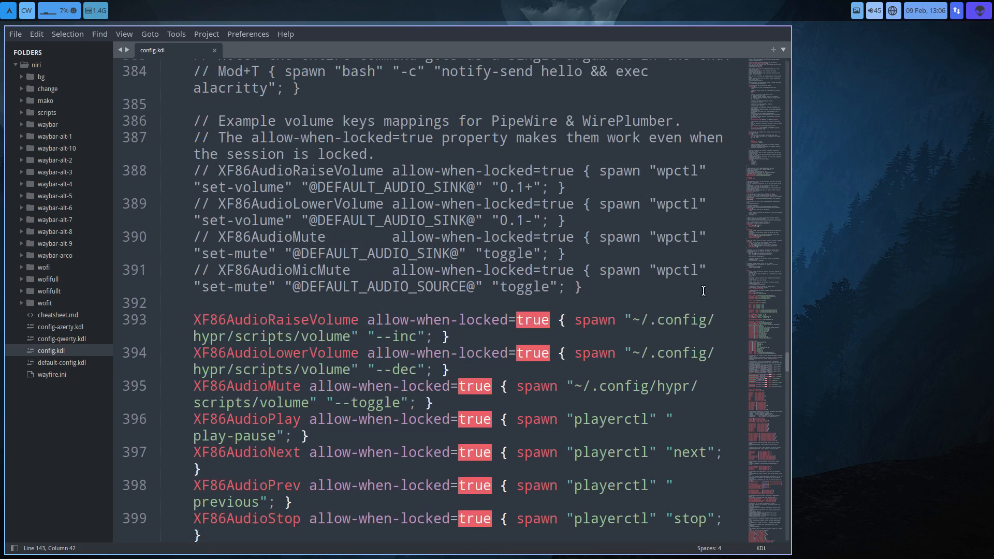
drag(616, 282, 176, 121)
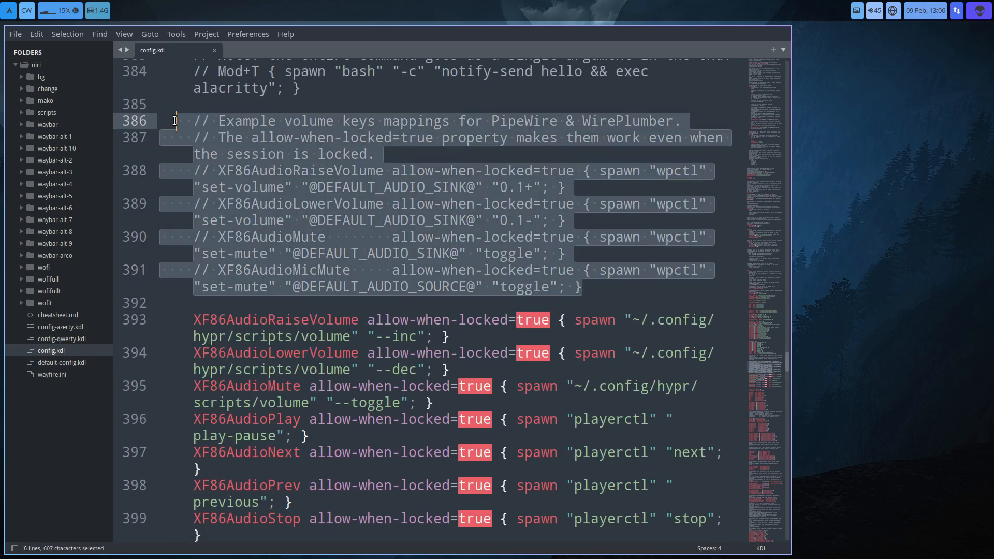
click(395, 207)
scroll(395, 210, down, 4)
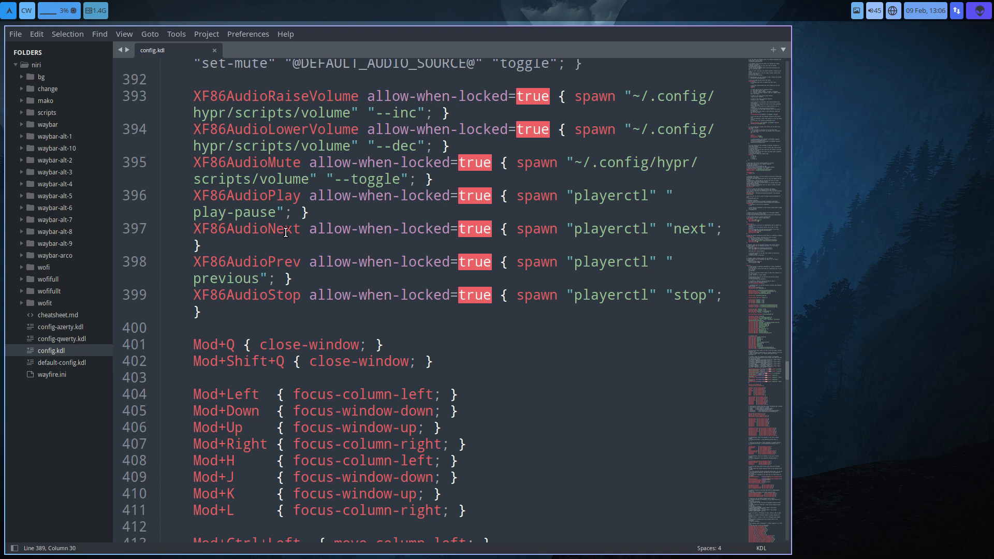
scroll(288, 308, up, 10)
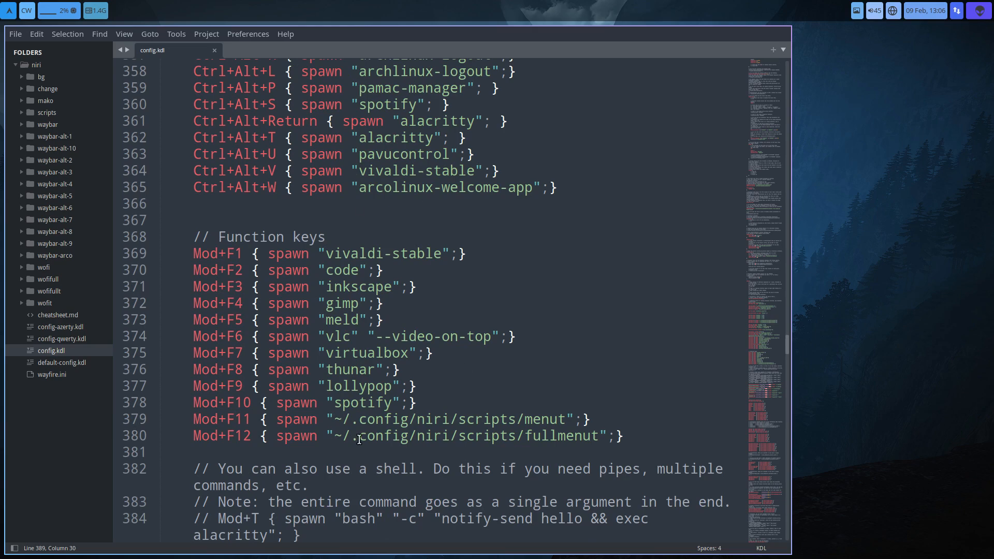
scroll(359, 439, up, 3)
scroll(359, 438, up, 1)
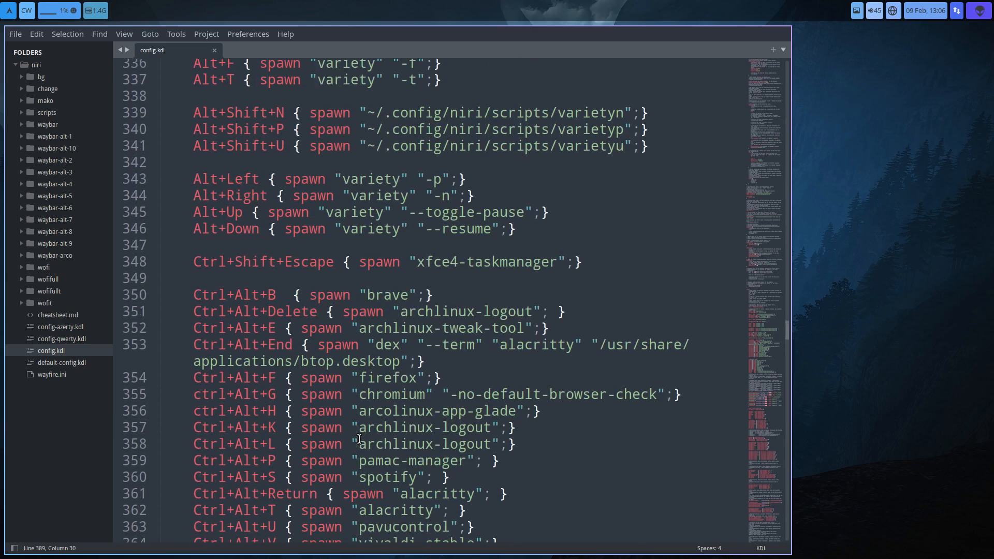
scroll(359, 439, up, 15)
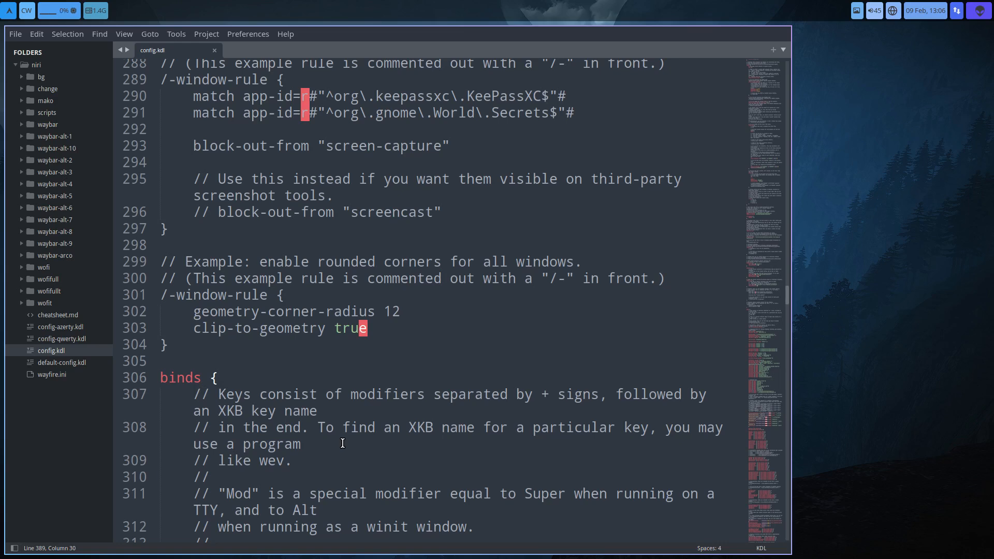
- Close the config.kdl editor window, and try opening two terminals and closing them again with the window key bindings
key(super+q)
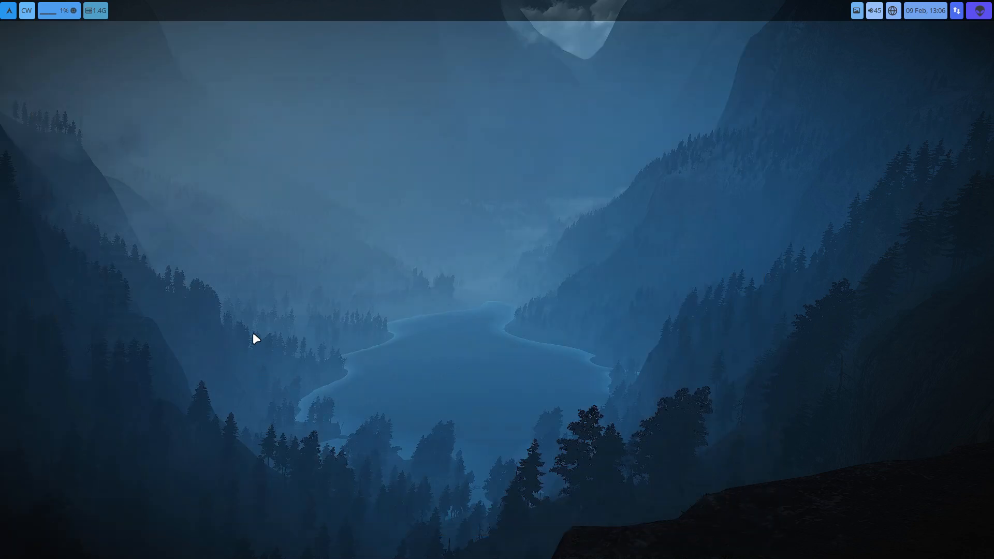
key(super+Return)
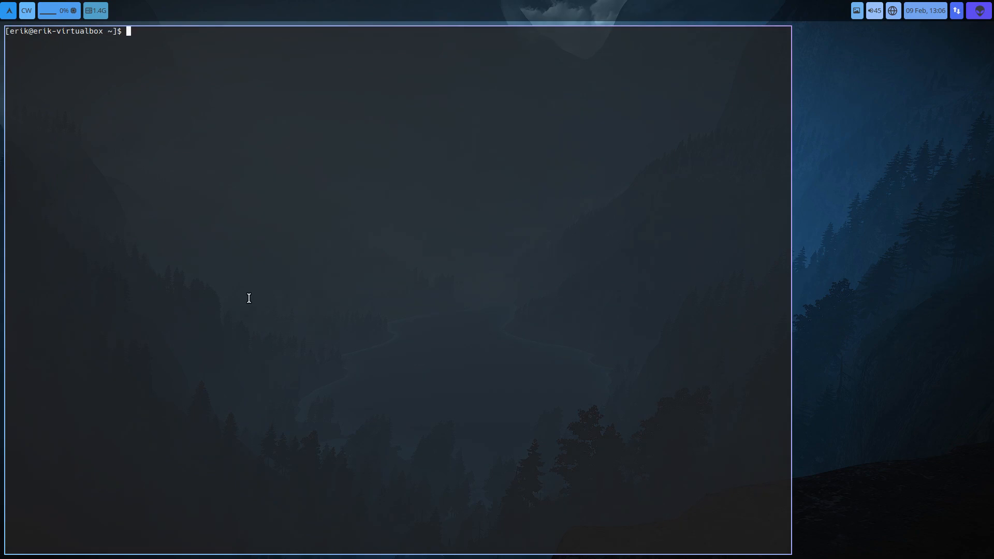
key(super+Return)
key(super+q)
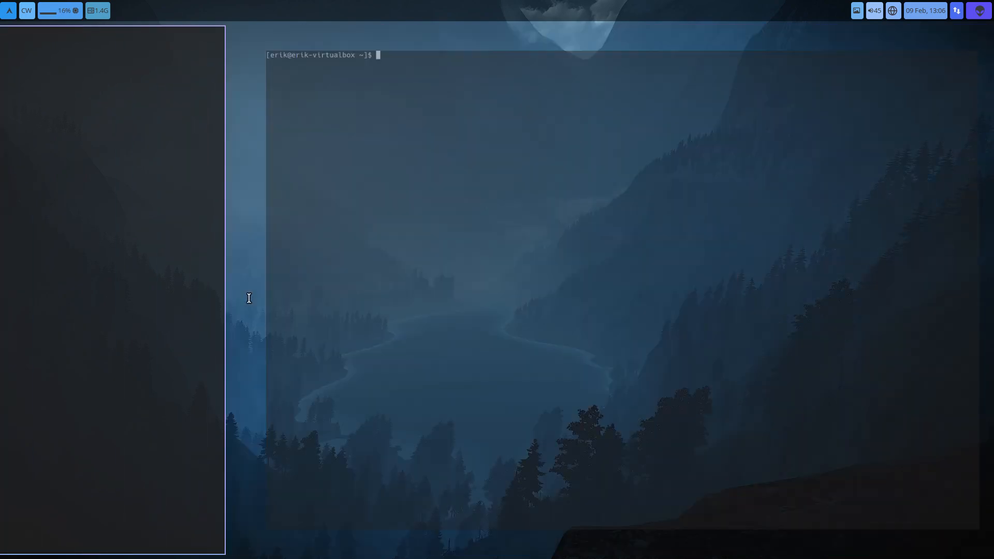
key(super+q)
key(super+q)
- Try the Mod+Page_Up and Mod+Page_Down bindings by moving between the empty workspace and the file manager workspace
key(super+Page_Up)
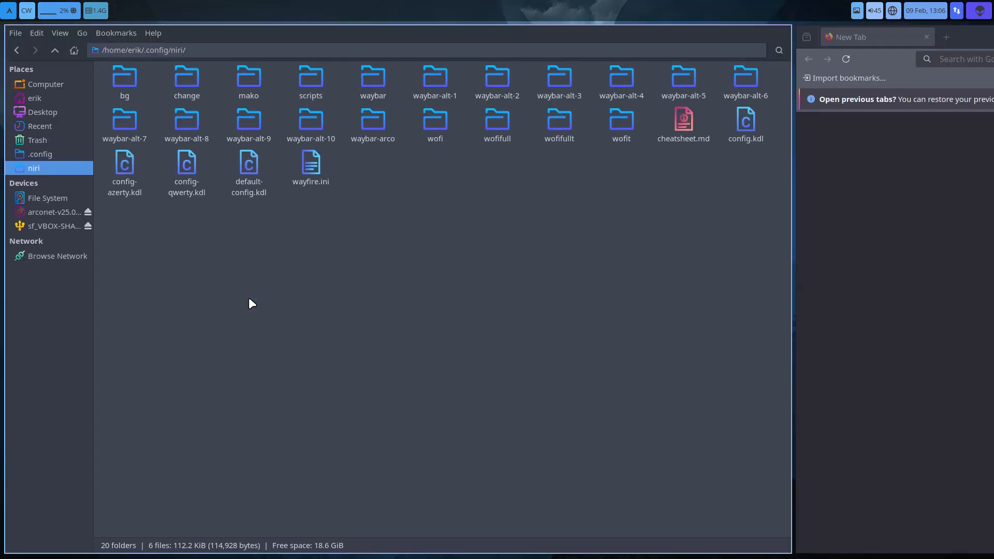
key(super+Page_Down)
key(super+Page_Up)
key(super+Page_Down)
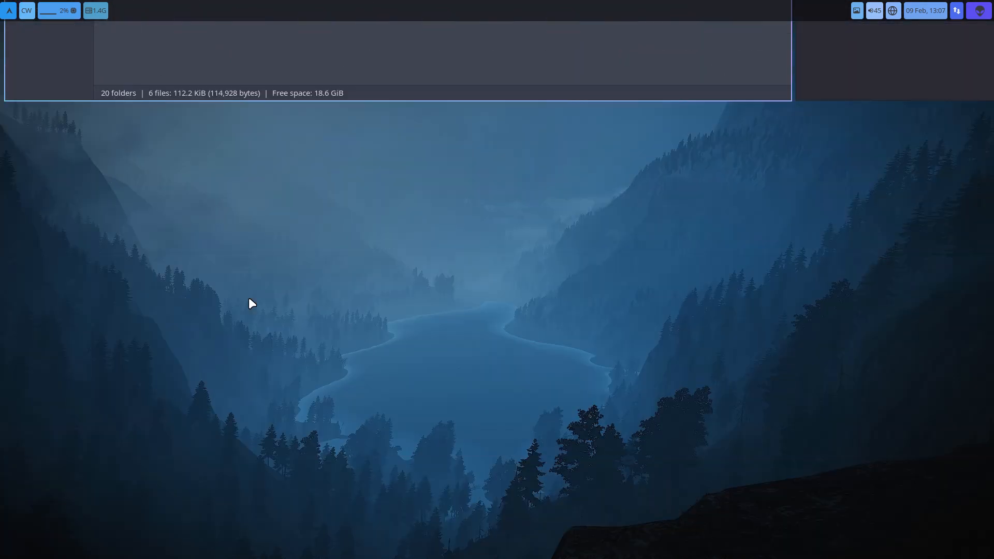
key(super+Page_Up)
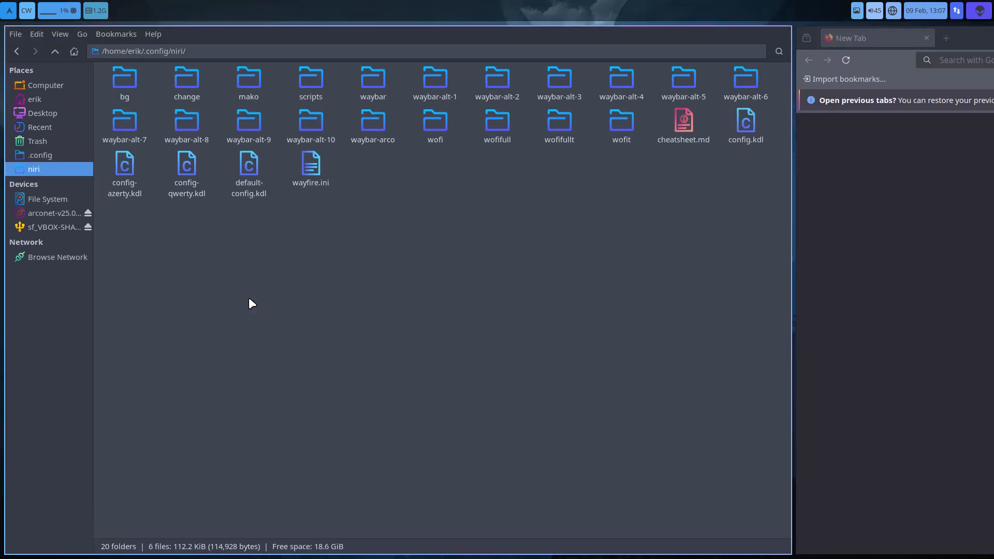
- Close the remaining file manager and browser windows and shut down the virtual machine through the logout screen
key(super+q)
key(super+q)
key(super+q)
key(super+q)
key(super+q)
key(super+q)
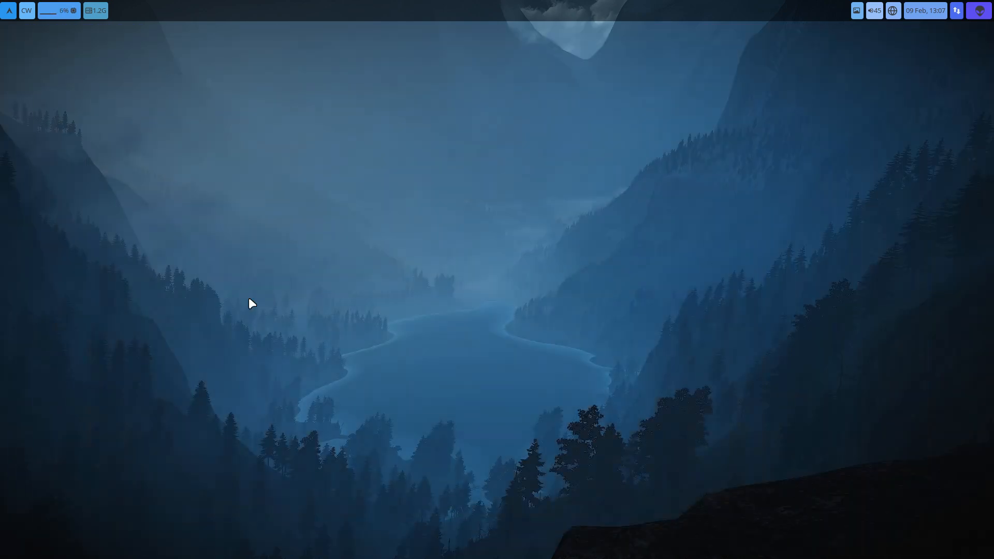
key(super+ctrl+q)
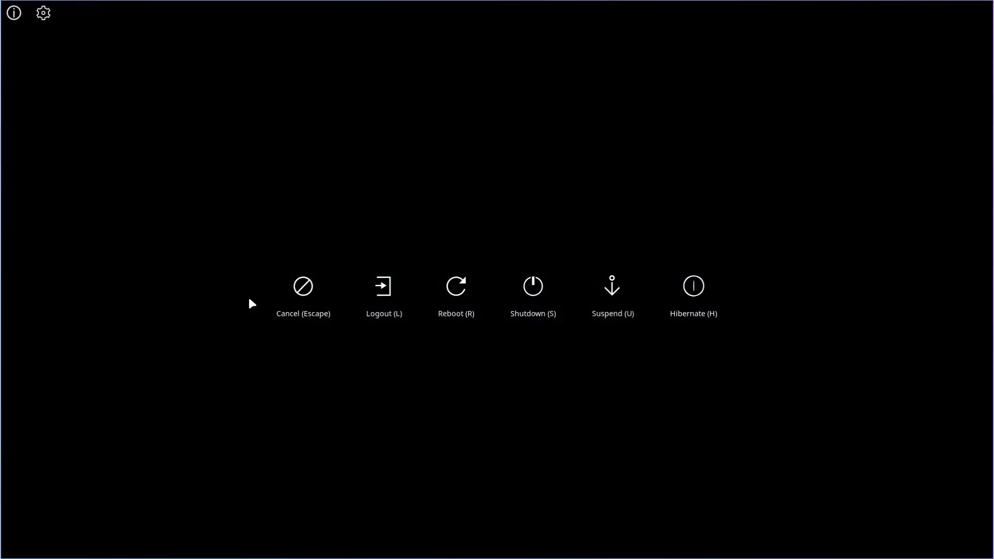
key(s)
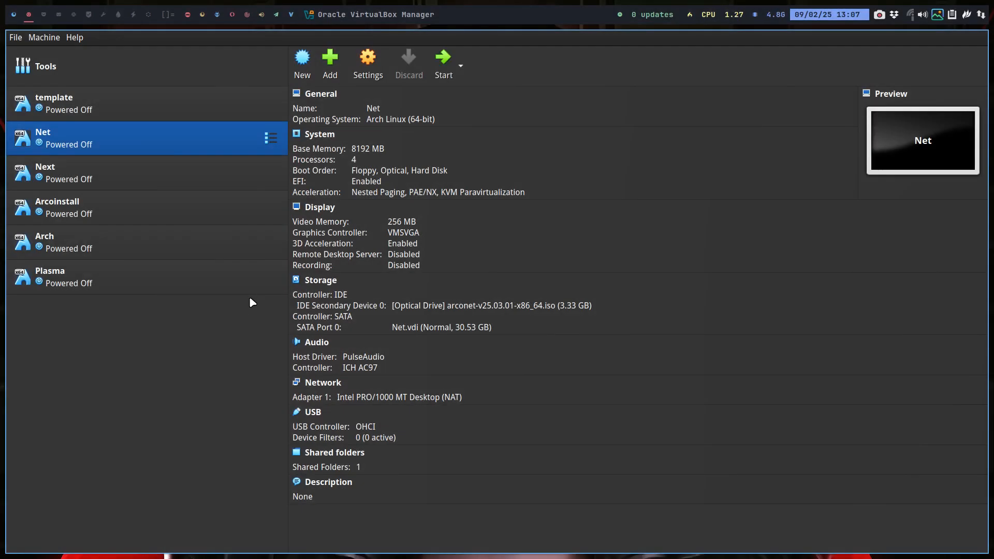
- Check the Display settings of the Net virtual machine in VirtualBox Manager, including graphics controller and 3D acceleration, and close the settings
click(368, 63)
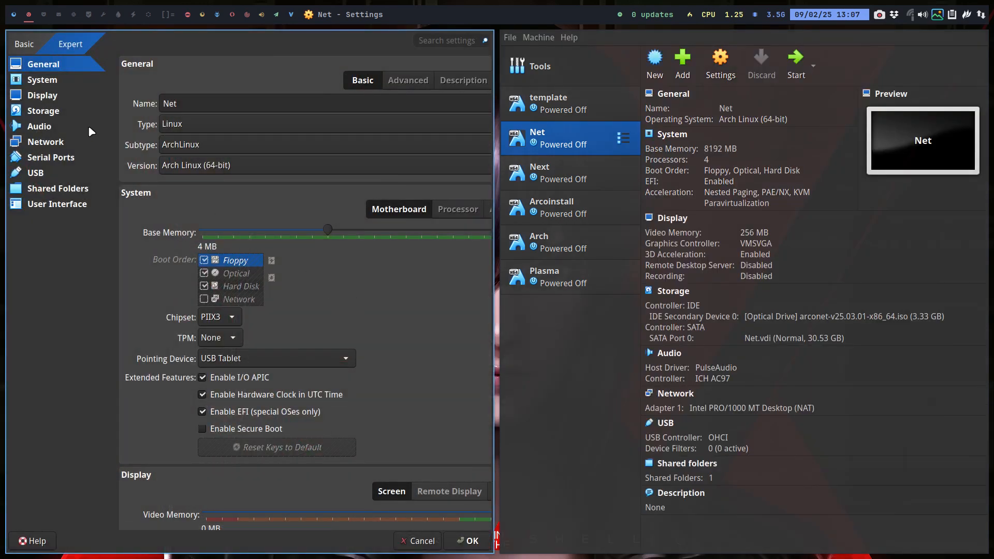
click(55, 96)
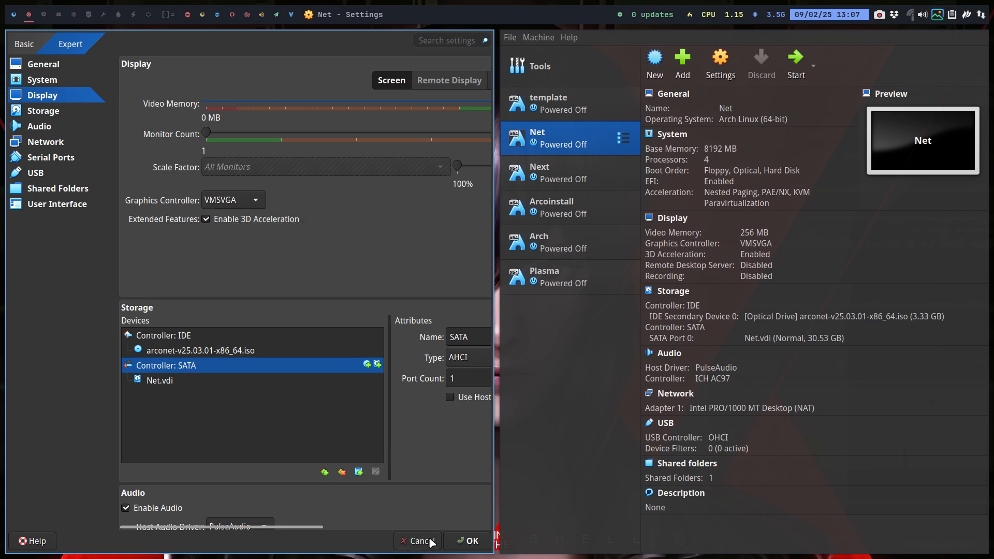
click(464, 542)
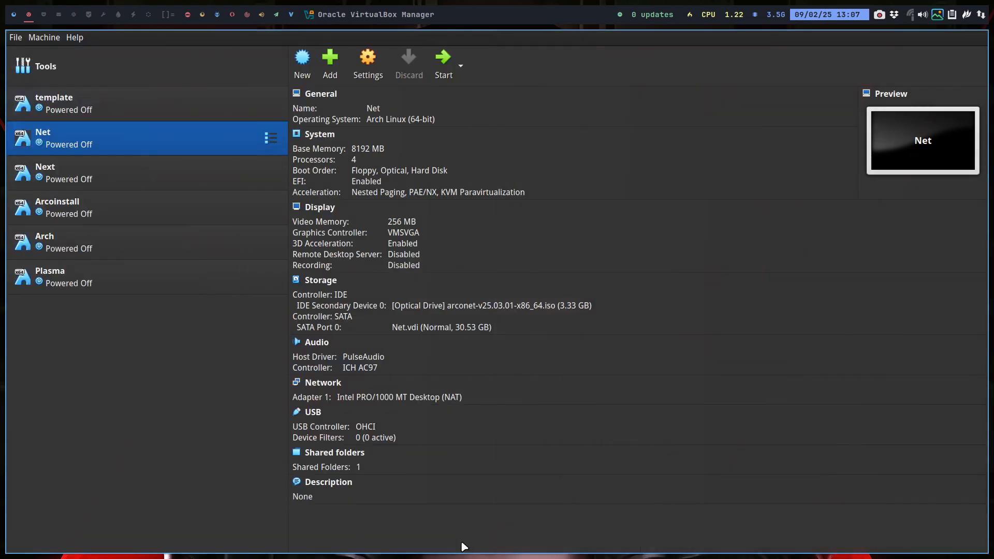